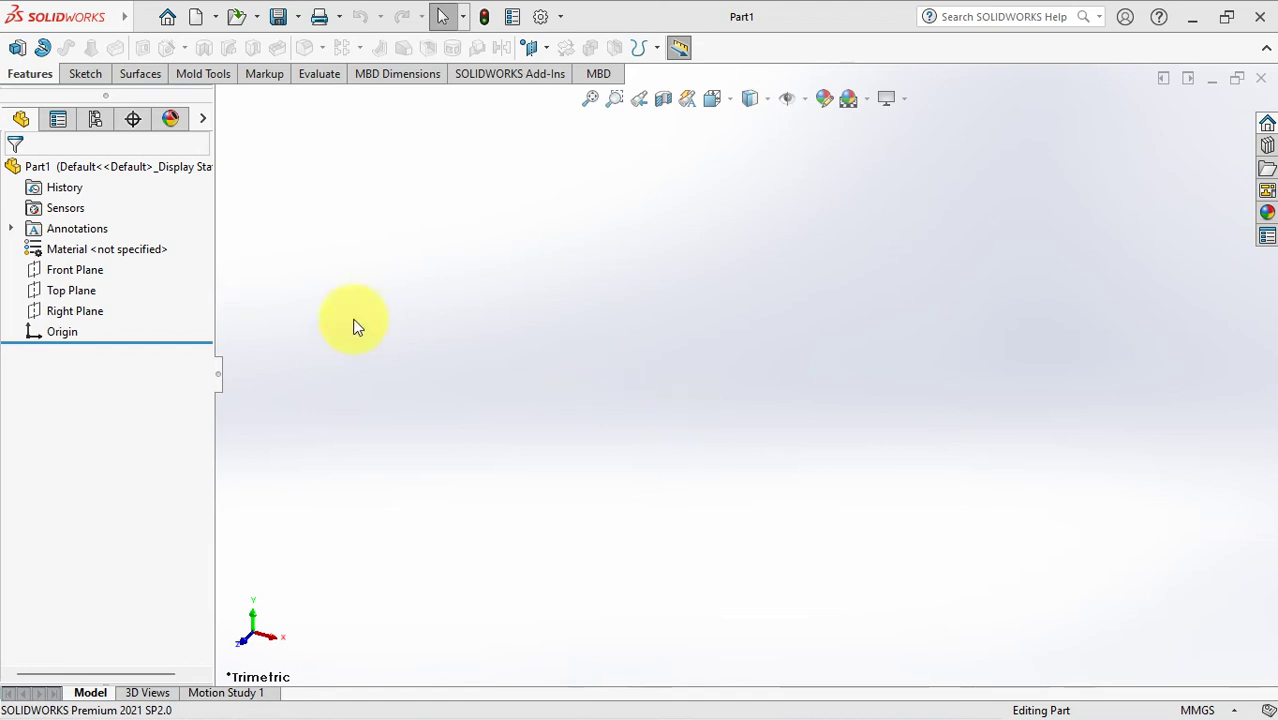
- Sketch a circle at the origin on the Top Plane and dimension it Ø210 mm
click(68, 291)
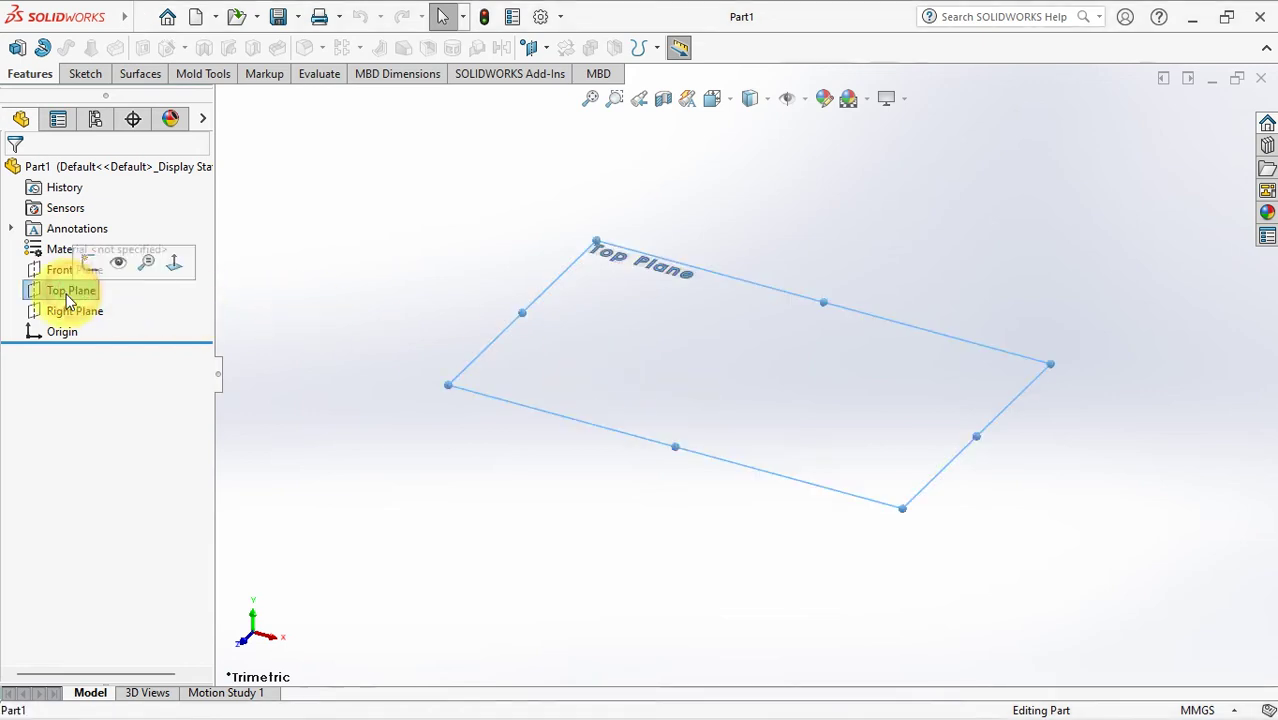
click(17, 47)
click(207, 48)
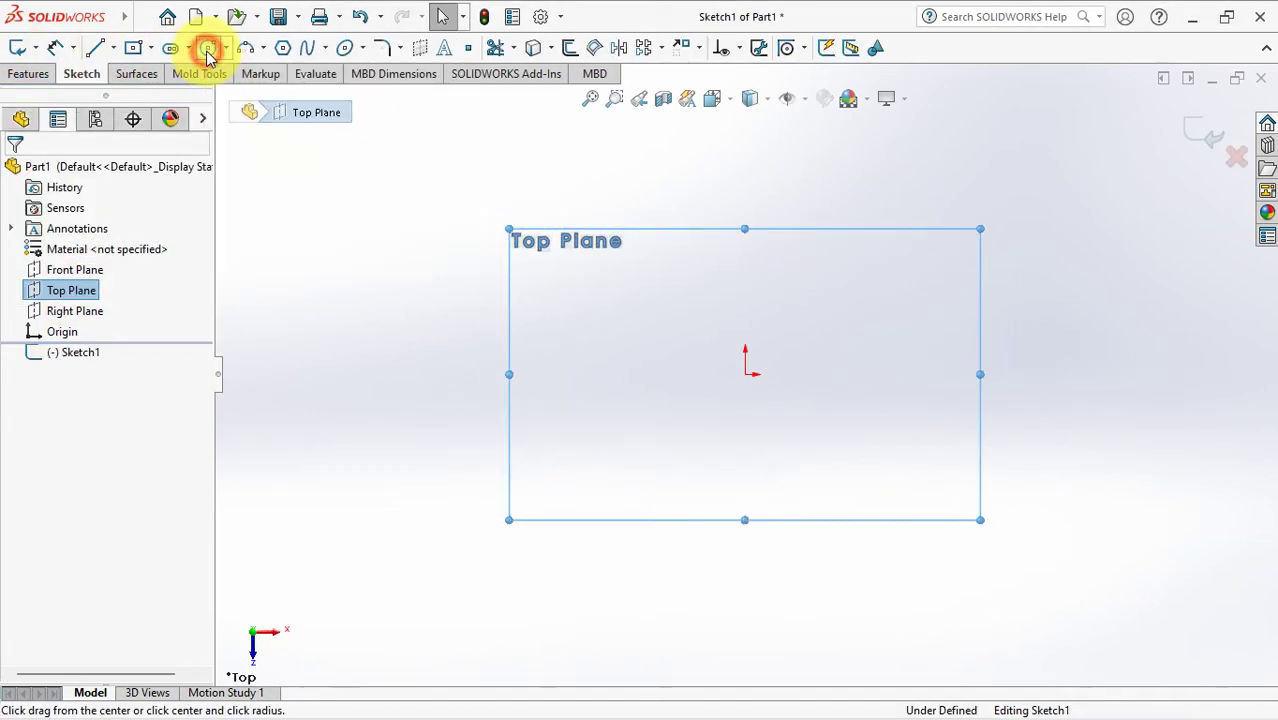
drag(745, 372, 746, 189)
click(57, 48)
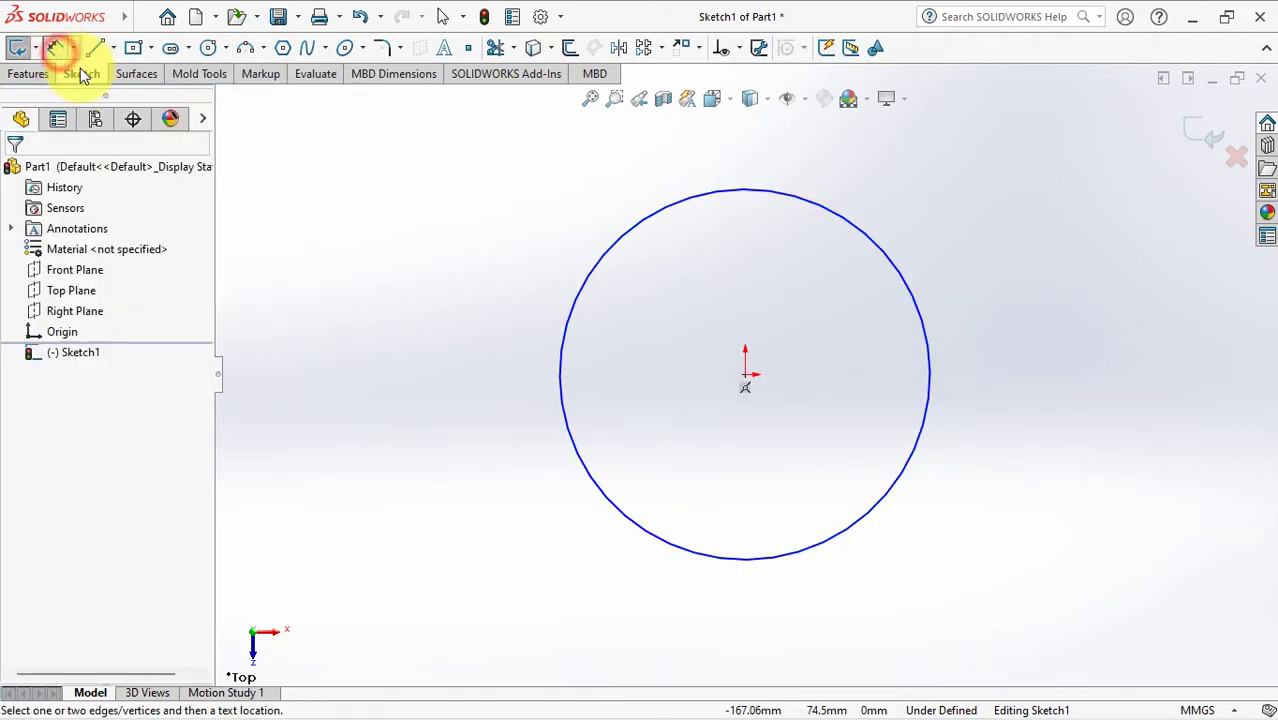
click(752, 192)
click(750, 160)
click(748, 160)
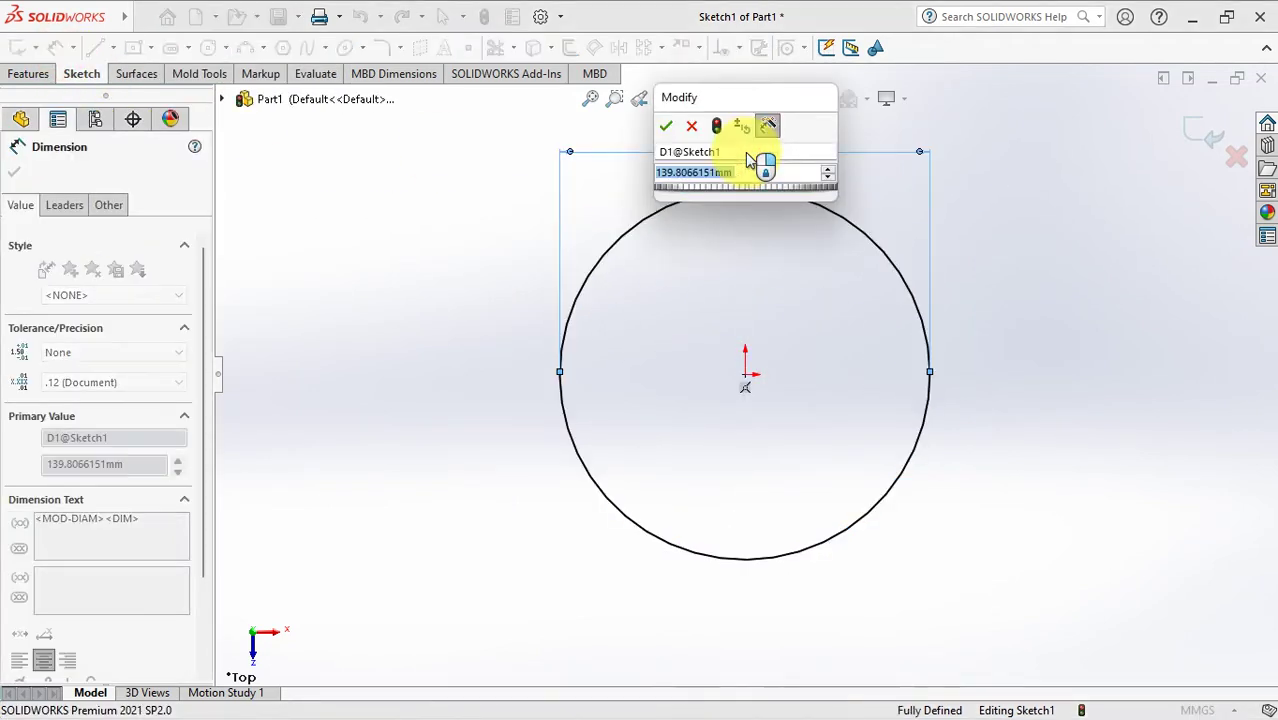
text(210)
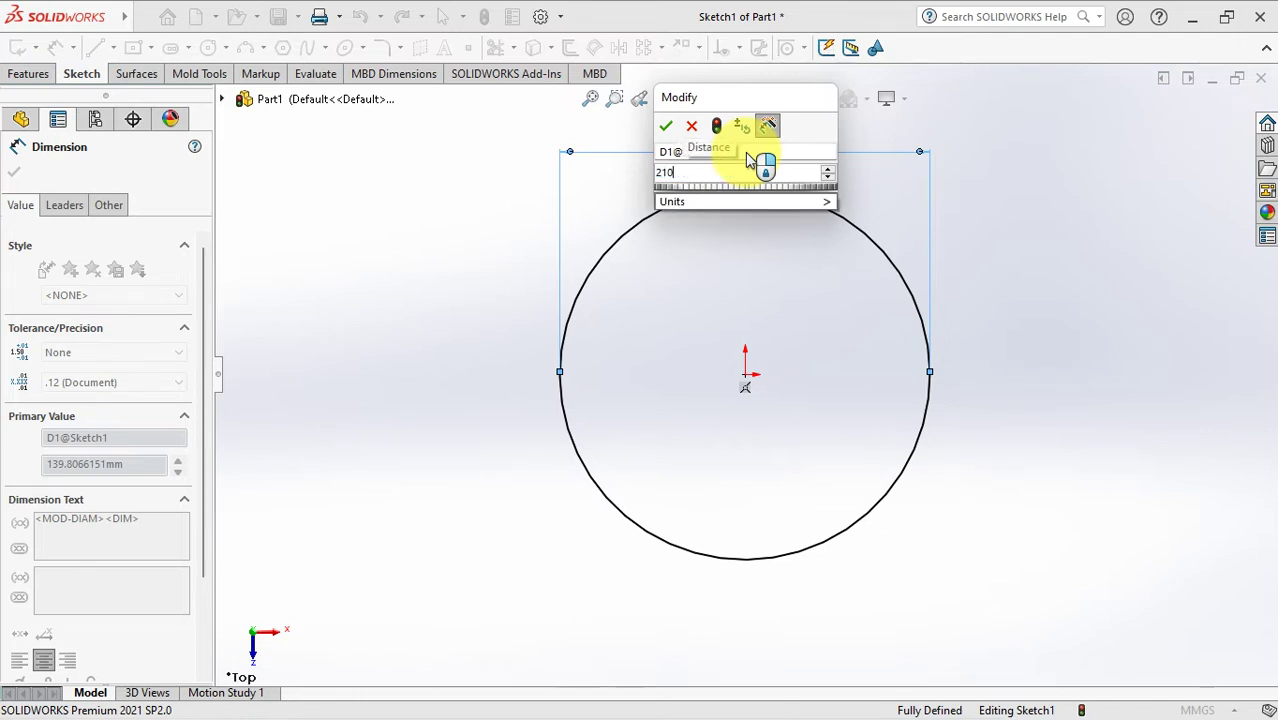
click(666, 126)
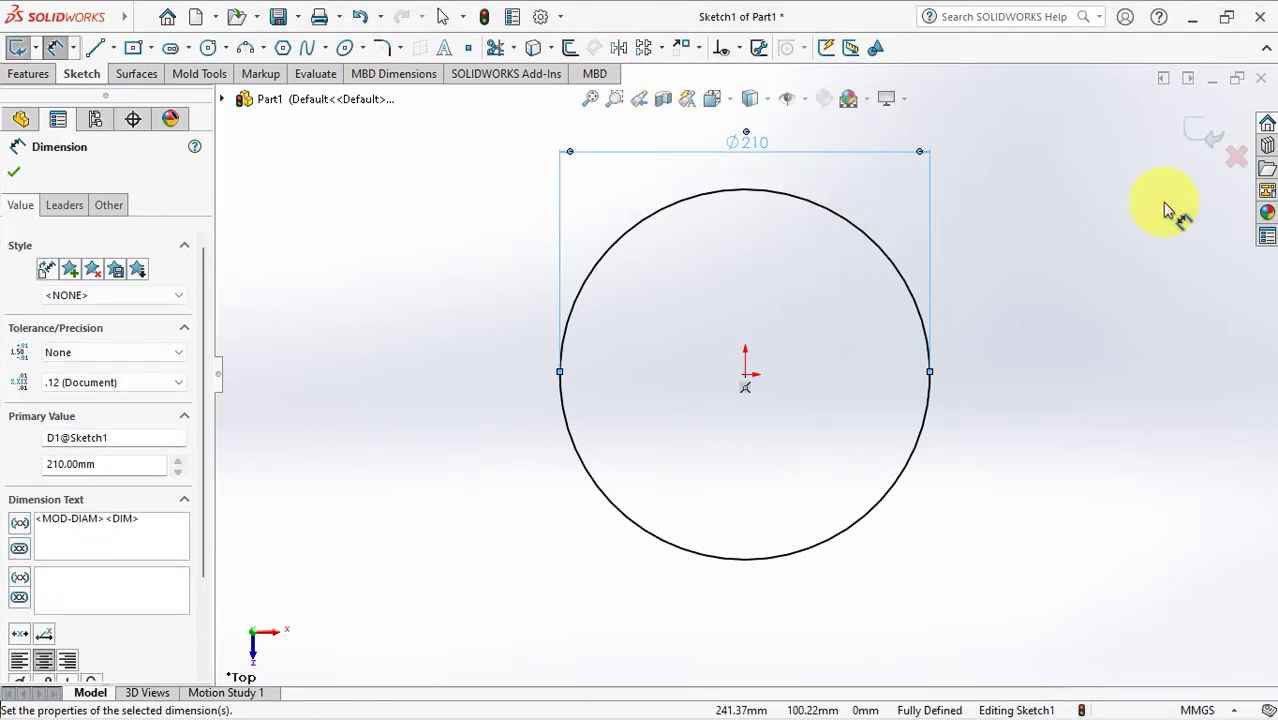
click(1203, 131)
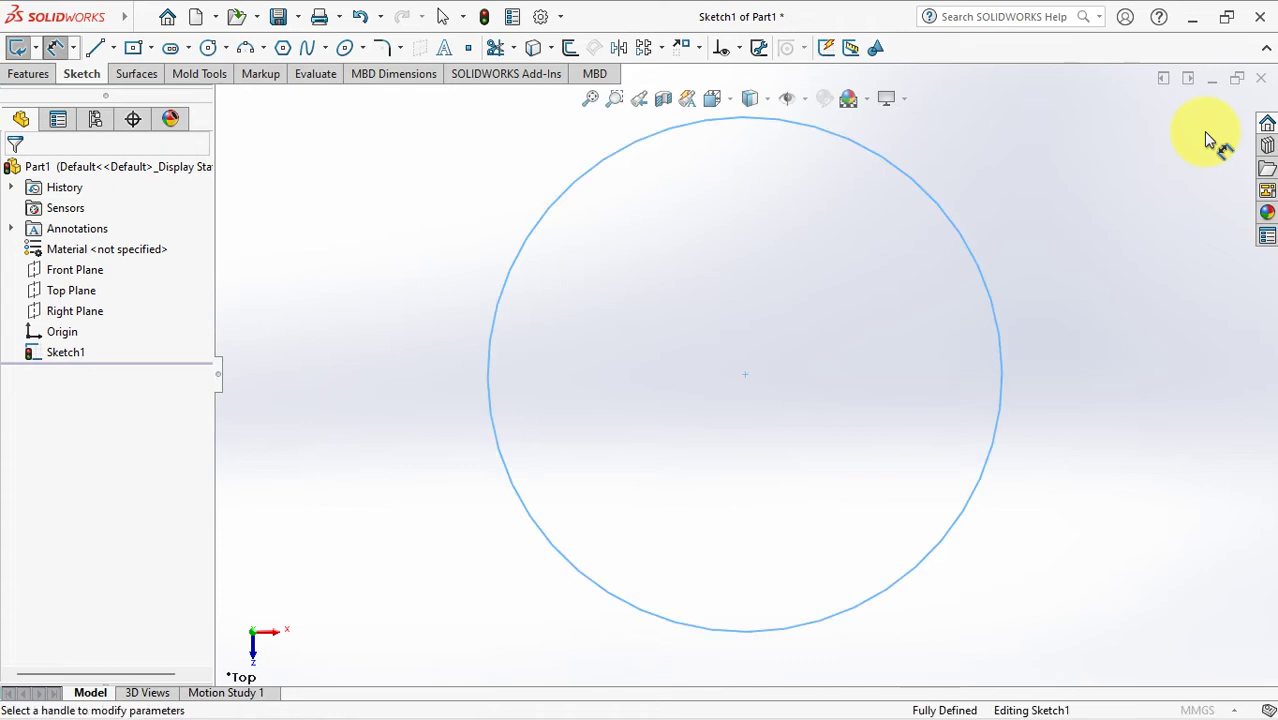
- Extrude the Ø210 circle 27 mm into a solid disc
key(e)
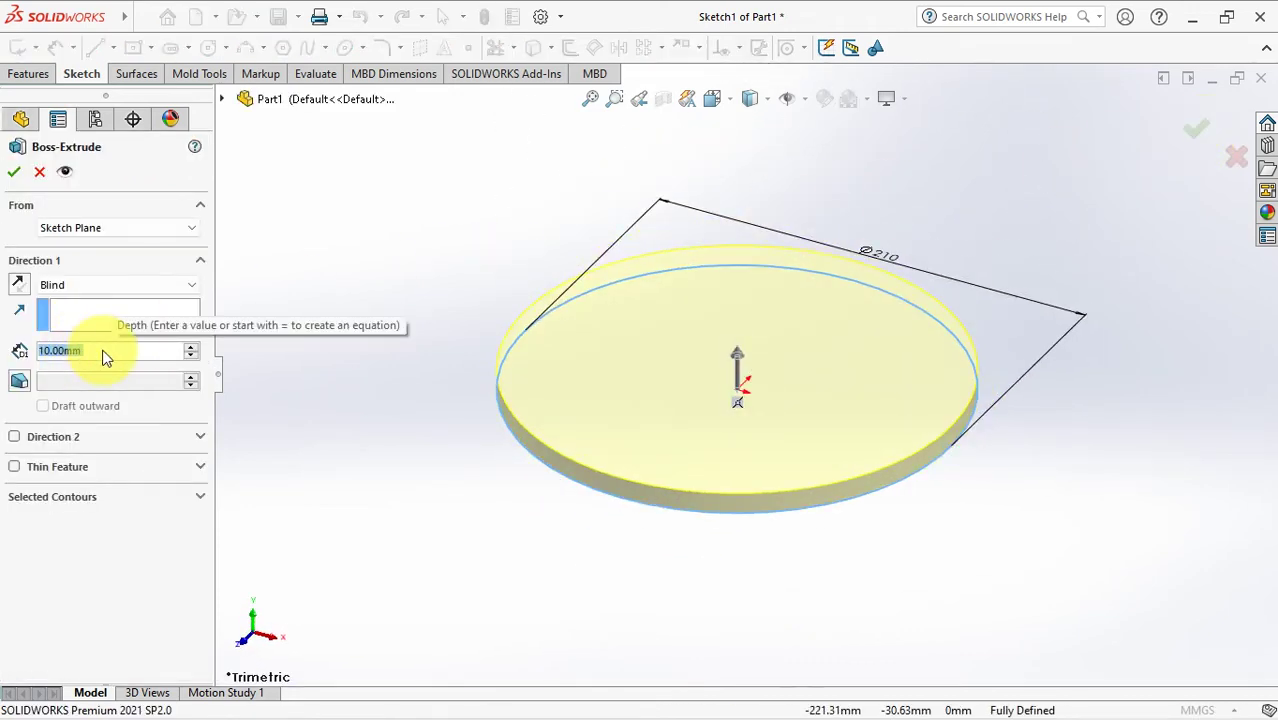
text(27)
click(14, 173)
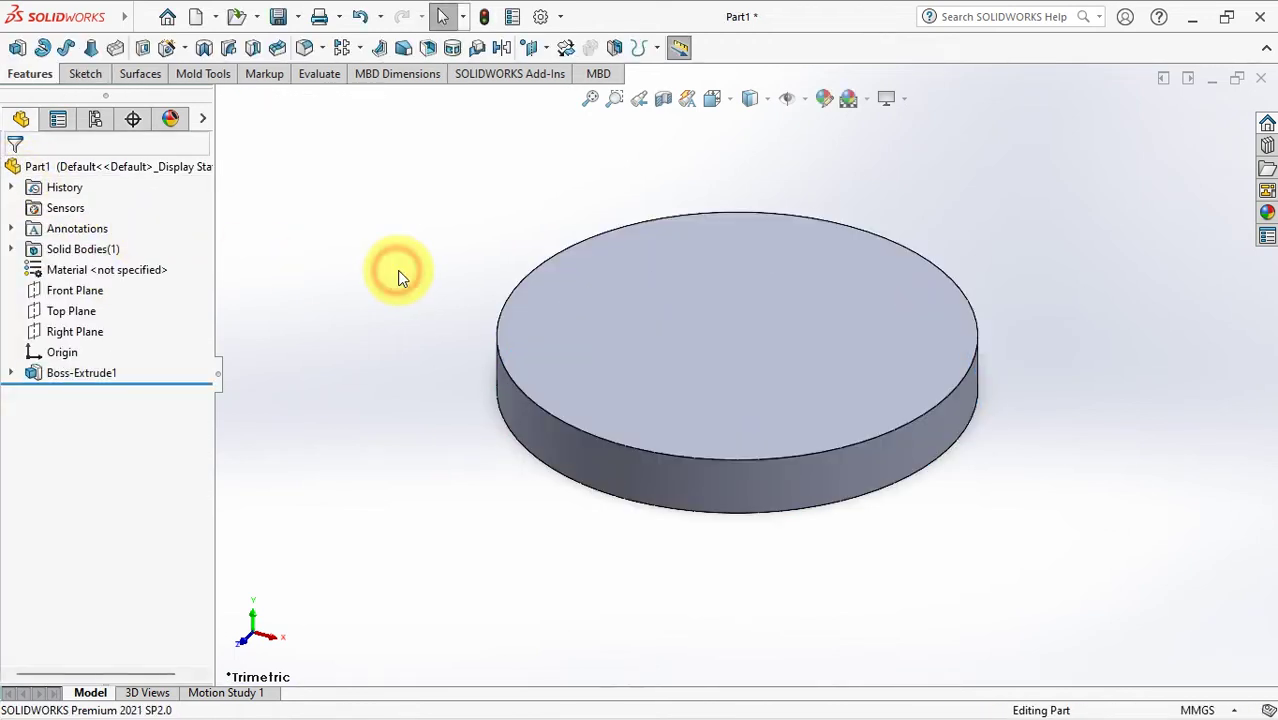
- Sketch a Ø117 mm circle centred on the origin on the disc's top face
click(17, 47)
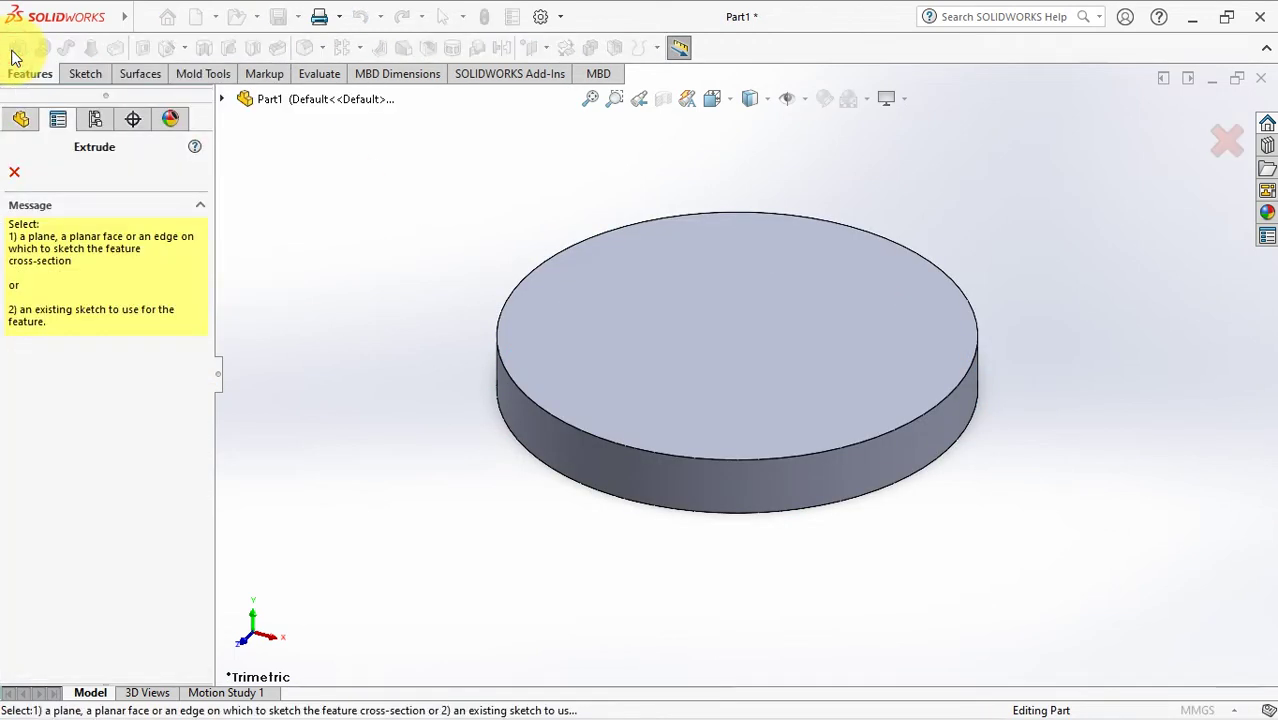
click(650, 256)
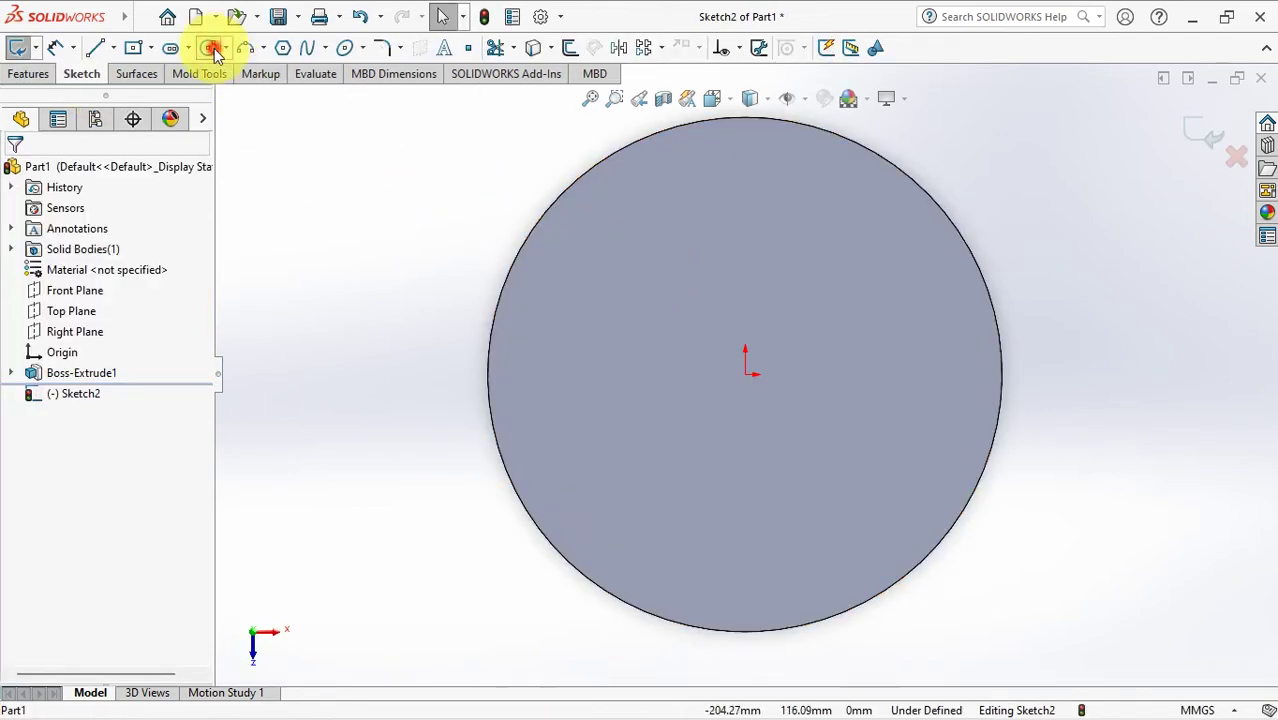
click(208, 47)
click(745, 375)
click(801, 196)
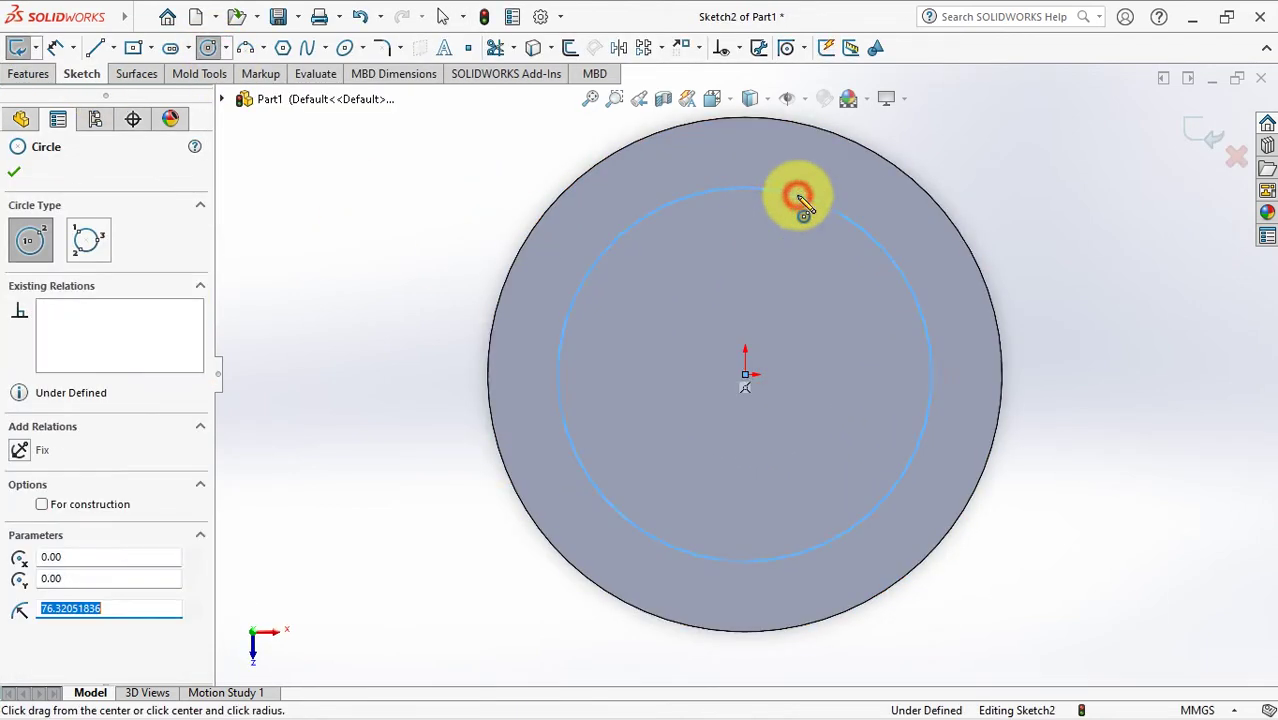
click(55, 48)
click(754, 189)
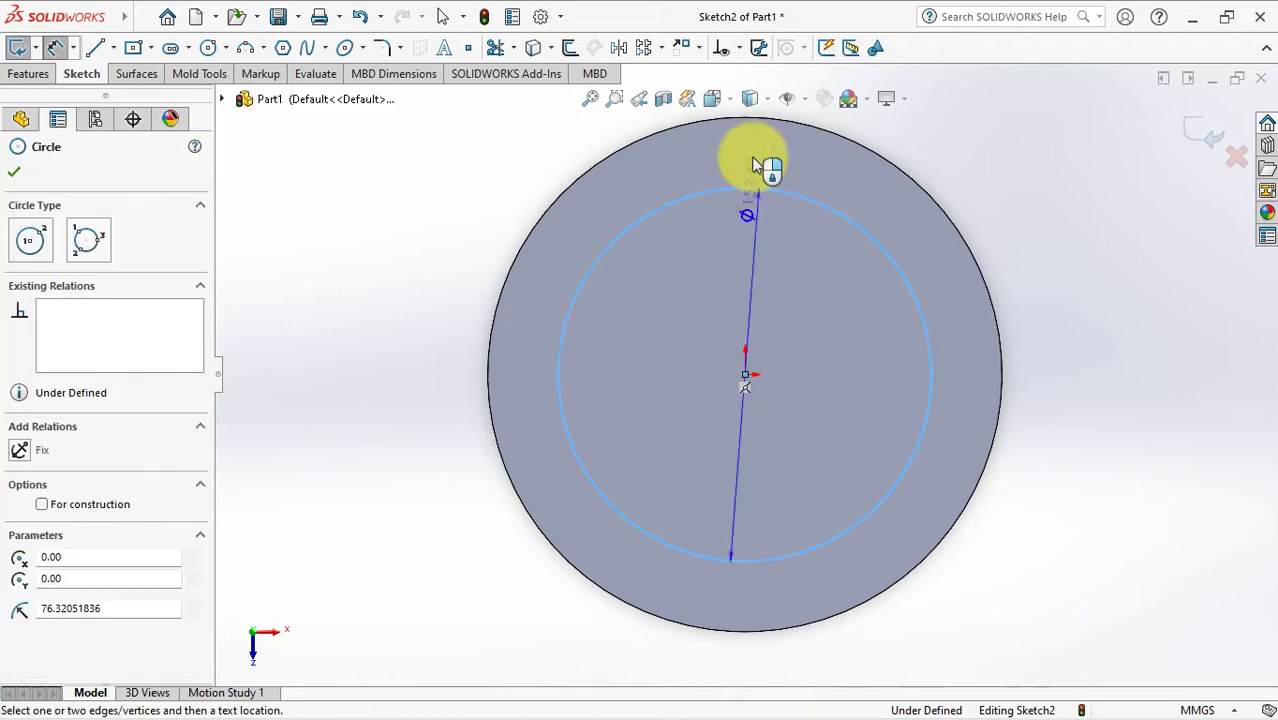
click(440, 364)
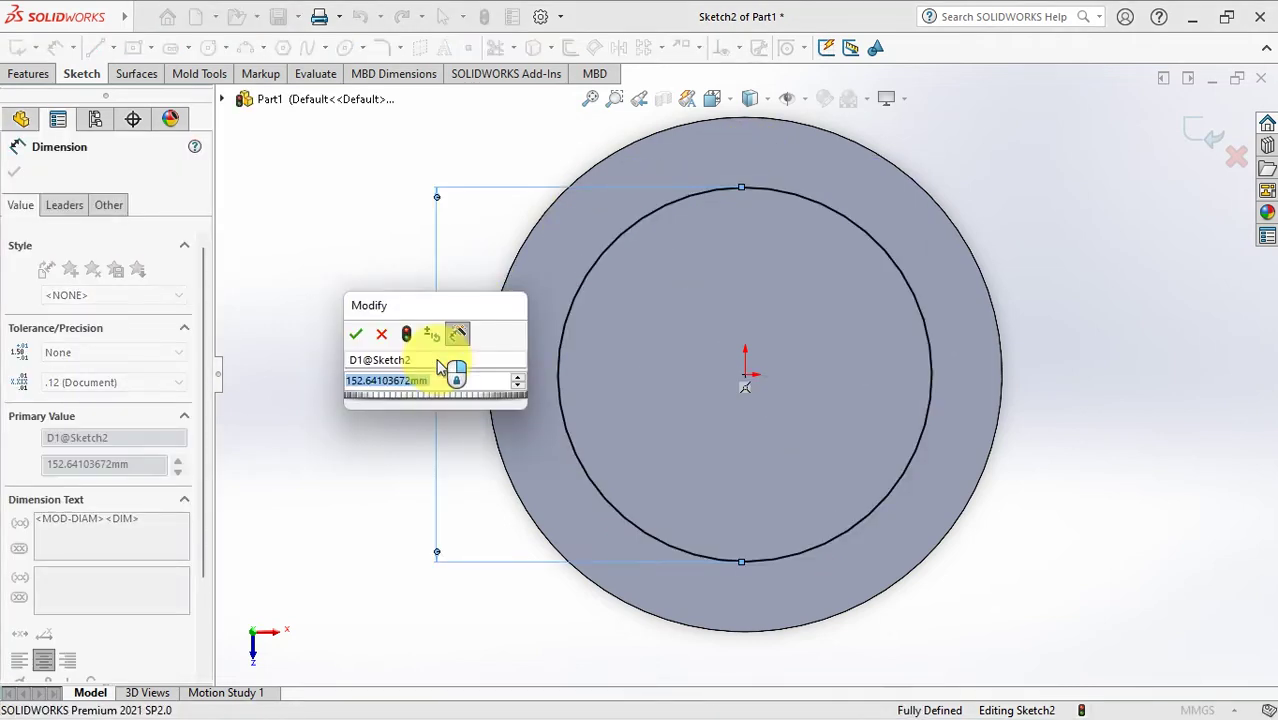
text(117)
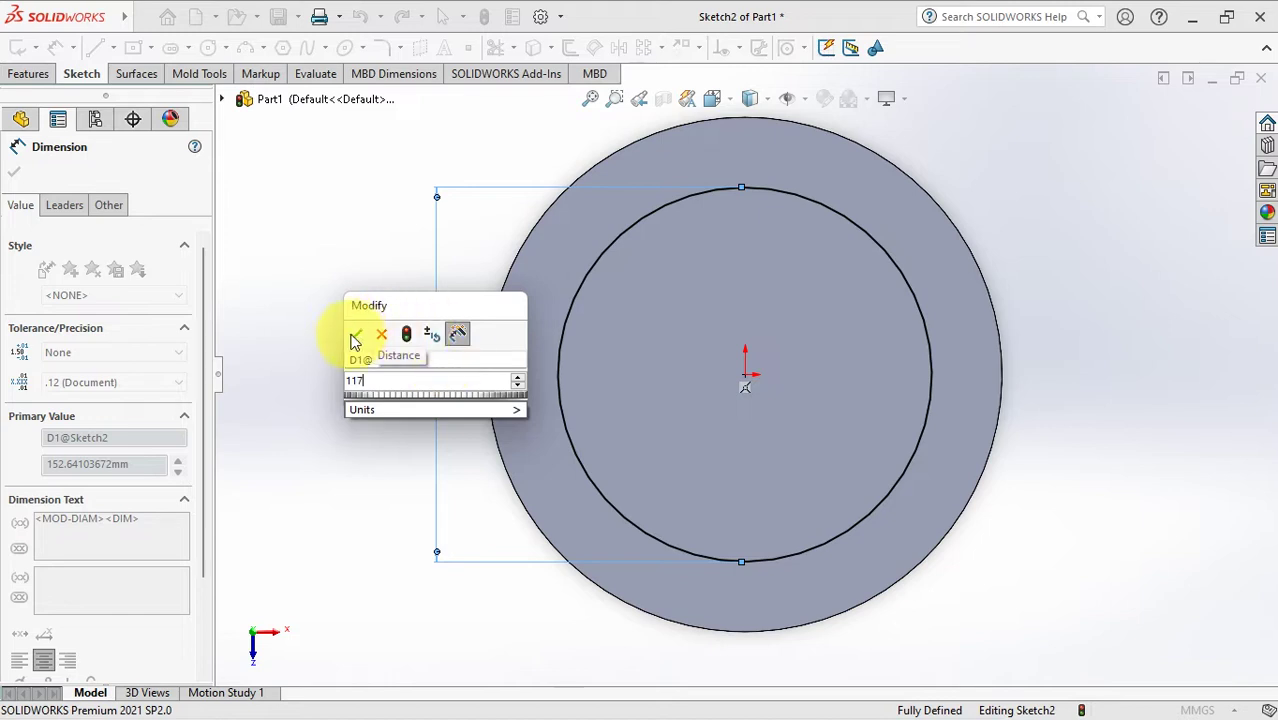
click(355, 334)
click(14, 172)
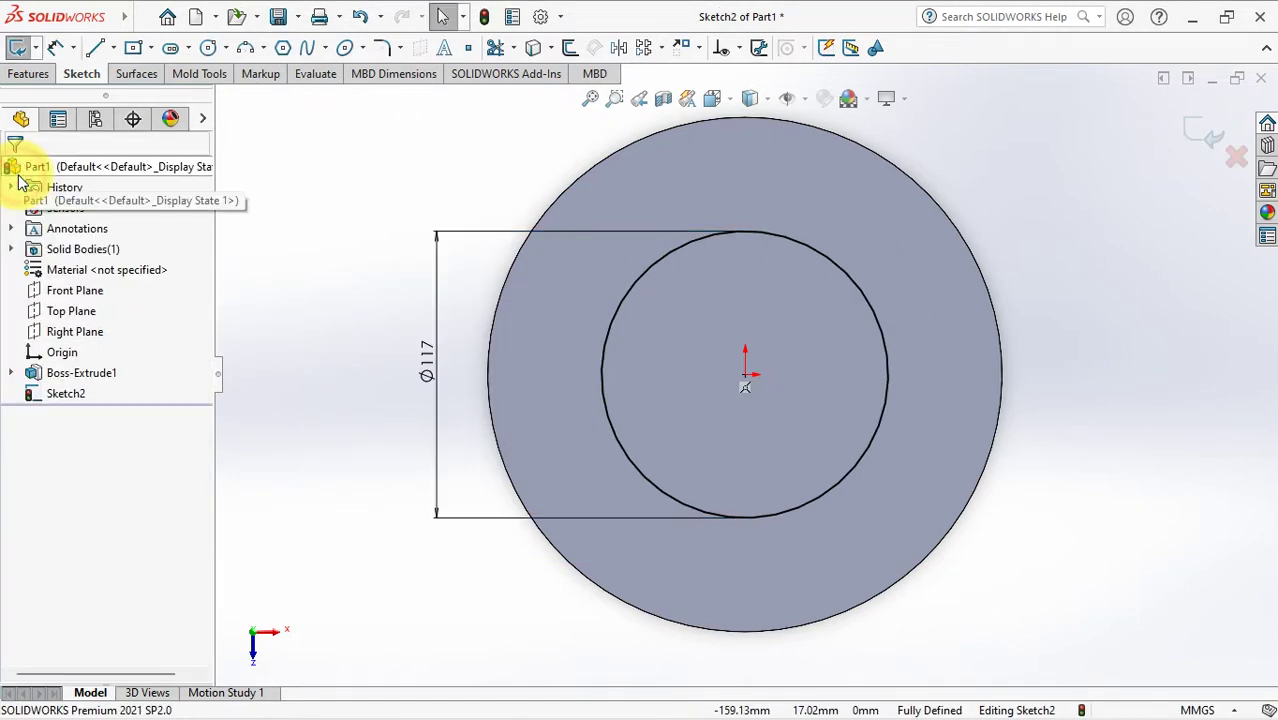
- Extrude the Ø117 circle 14 mm with a 25° draft
click(1208, 137)
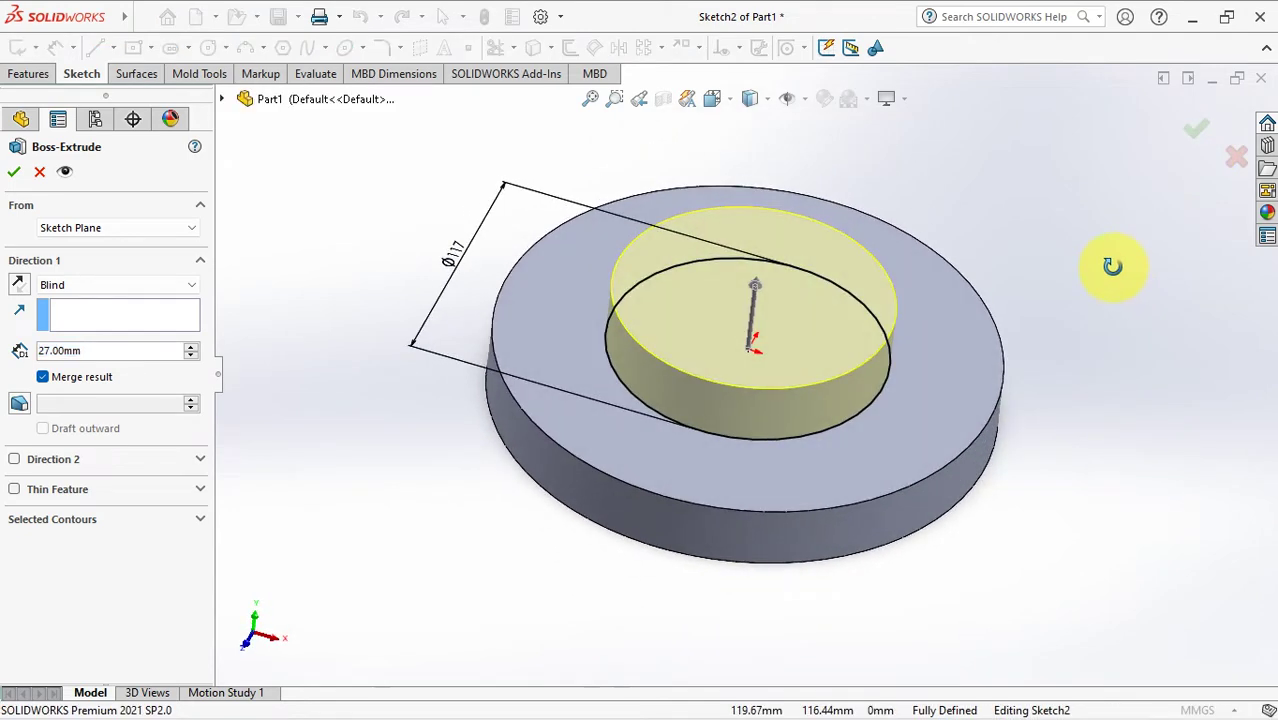
double_click(102, 351)
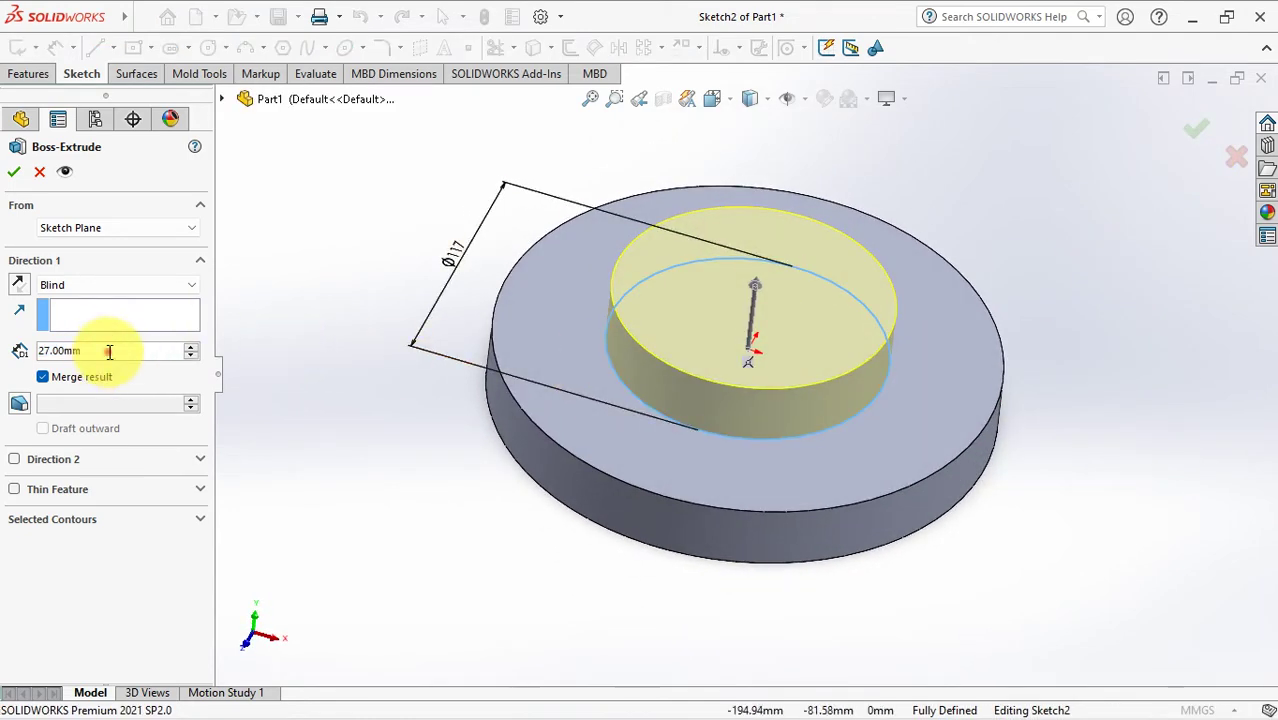
text(14)
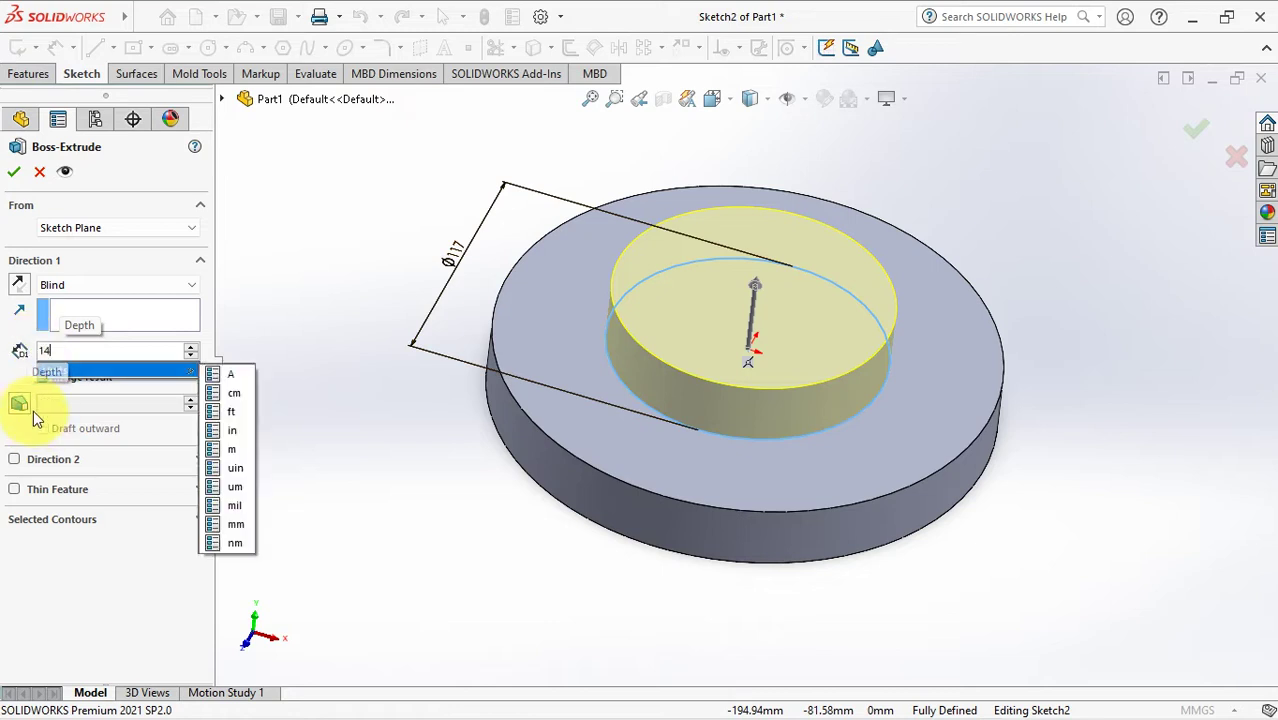
key(Return)
click(19, 403)
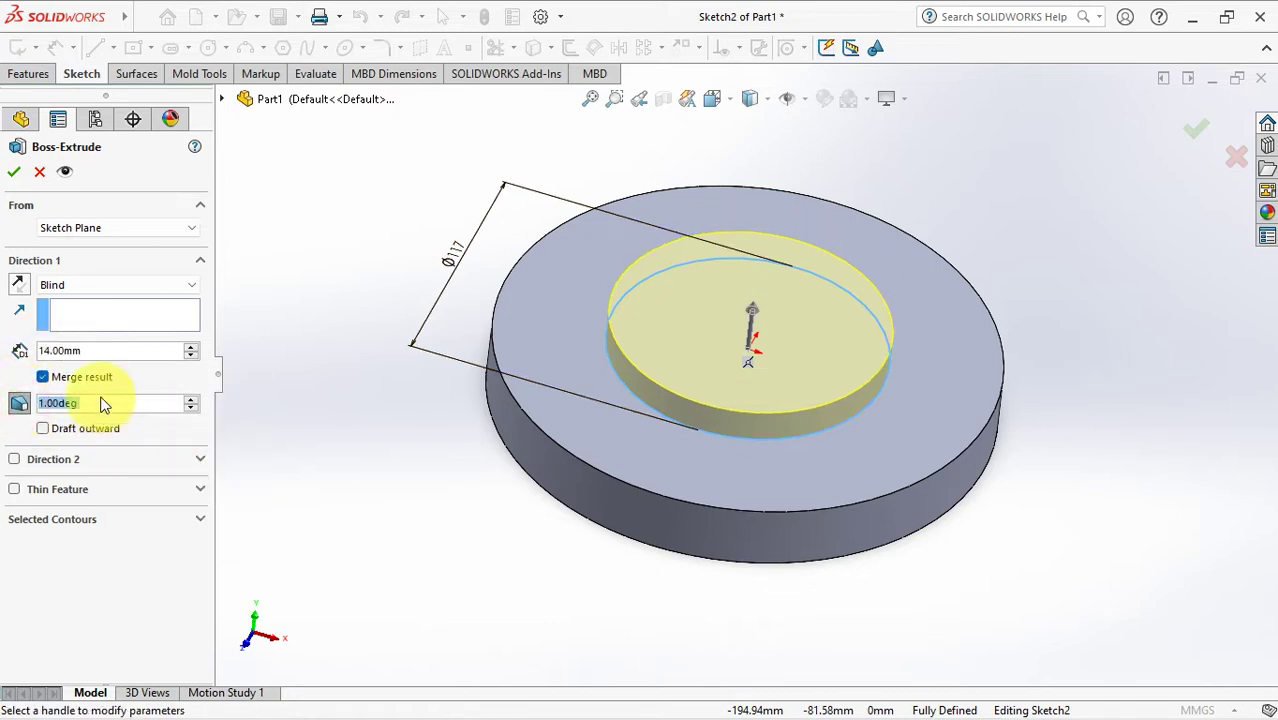
text(25)
key(Return)
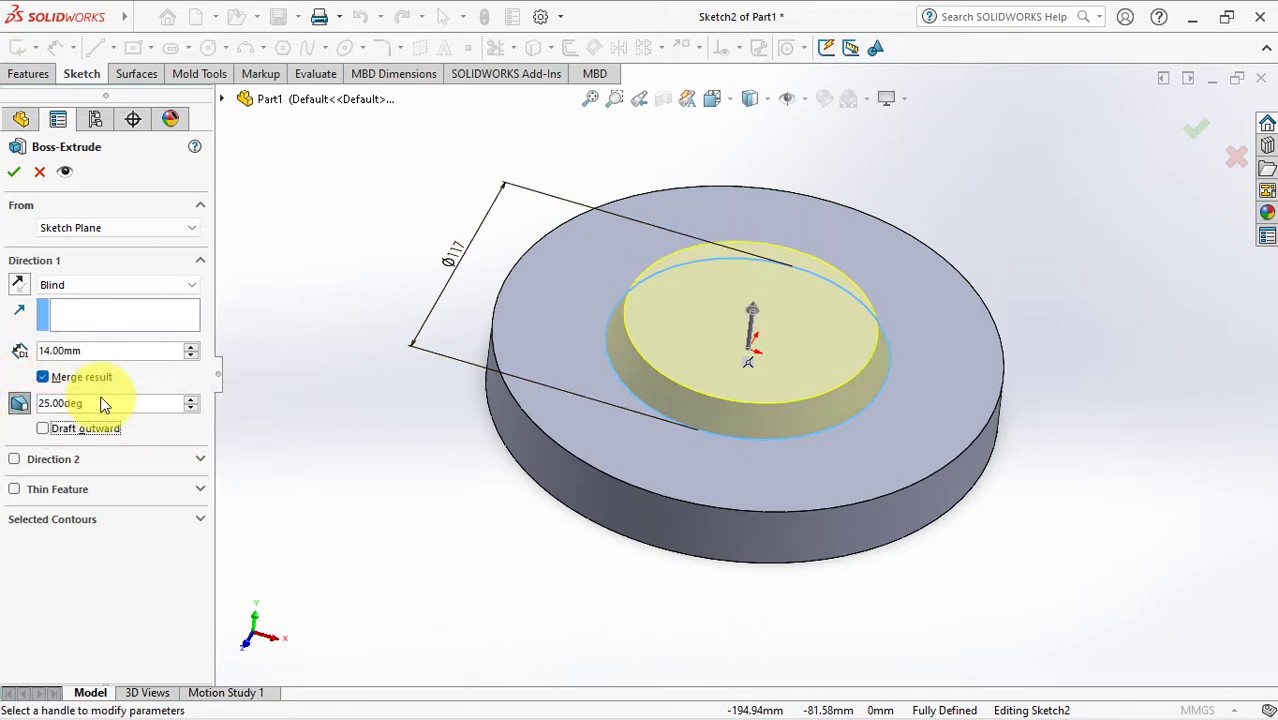
click(15, 172)
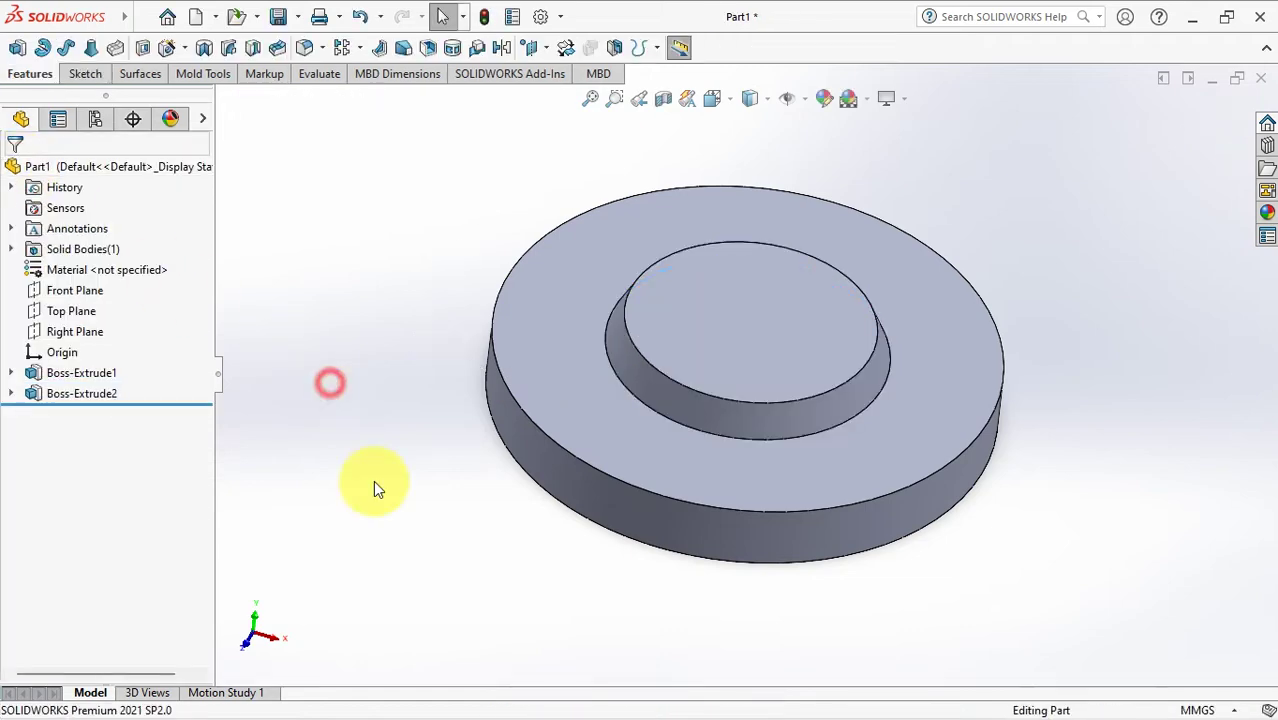
middle_drag(371, 484, 424, 337)
- Sketch a Ø127 mm circle centred on the origin on the disc's bottom face
click(18, 47)
click(707, 369)
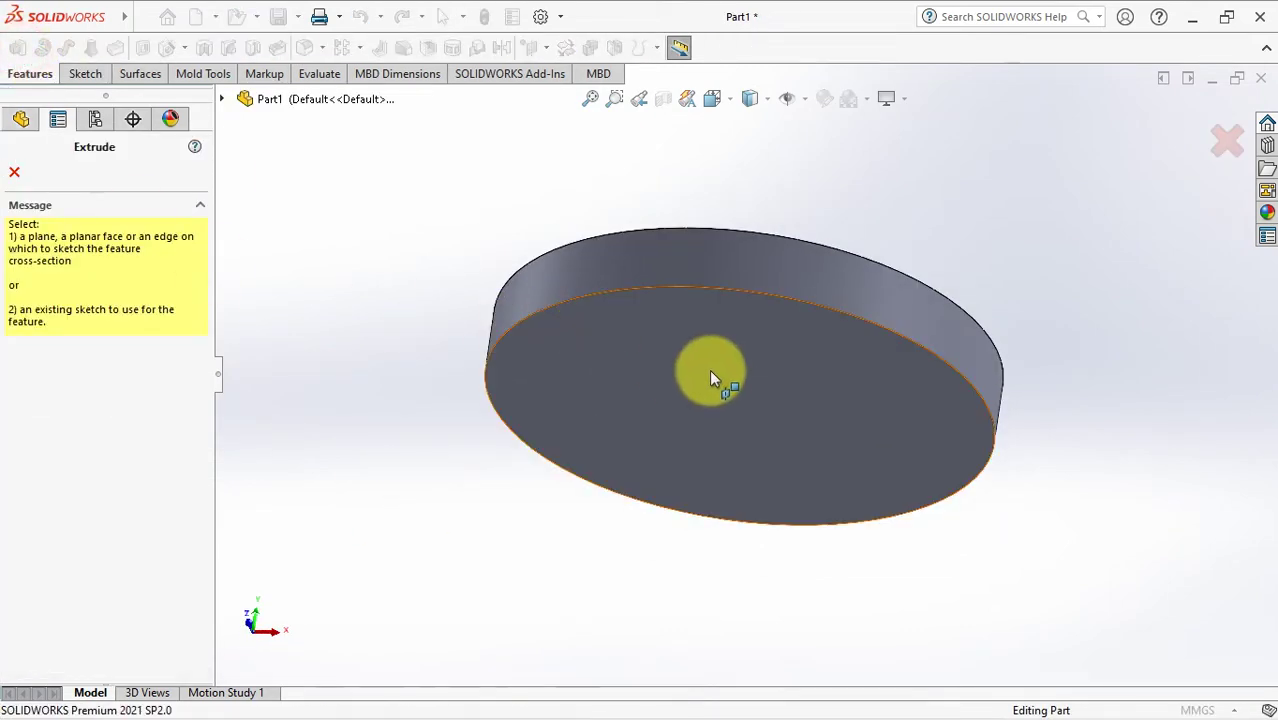
click(275, 162)
click(208, 47)
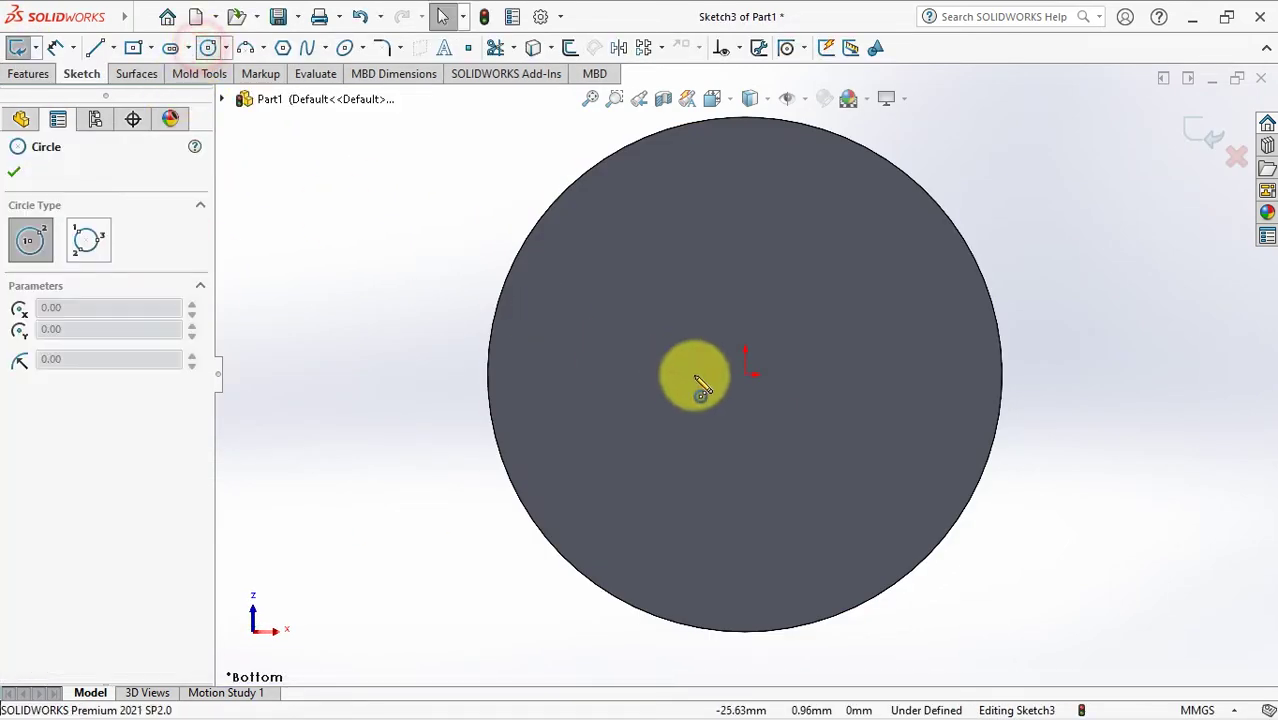
click(744, 374)
click(748, 234)
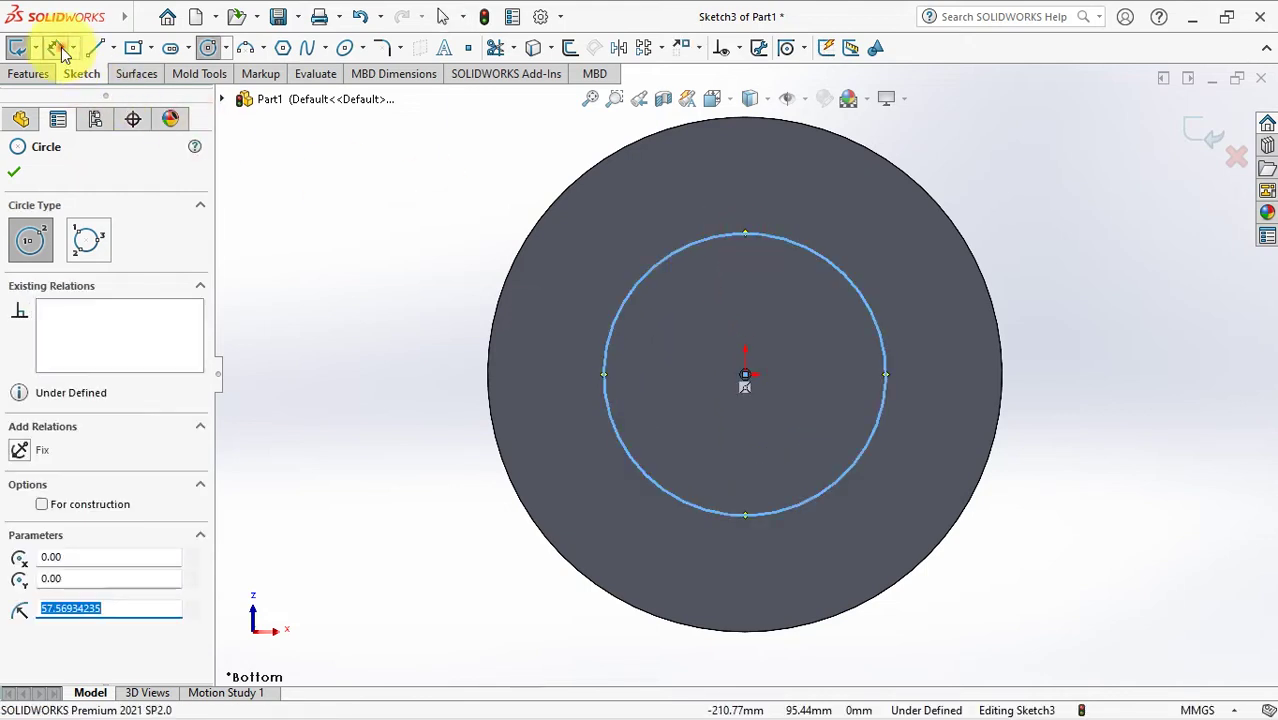
click(55, 47)
click(767, 234)
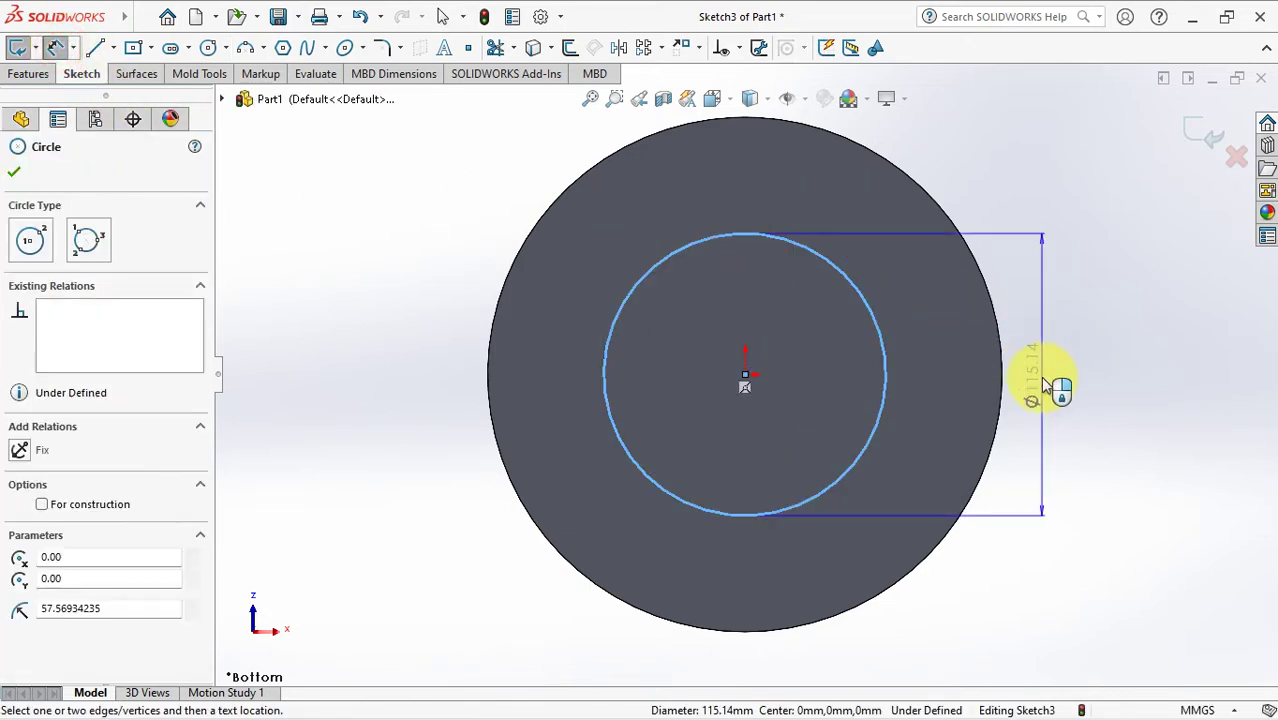
click(444, 371)
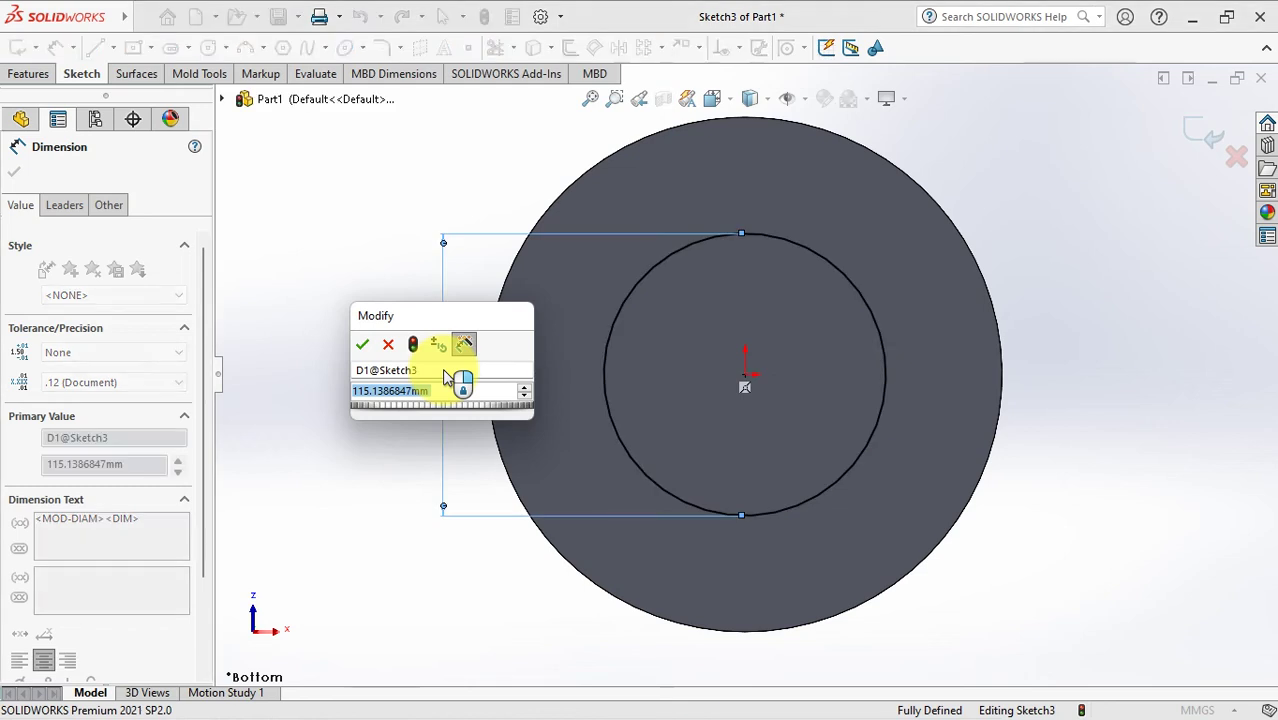
text(127)
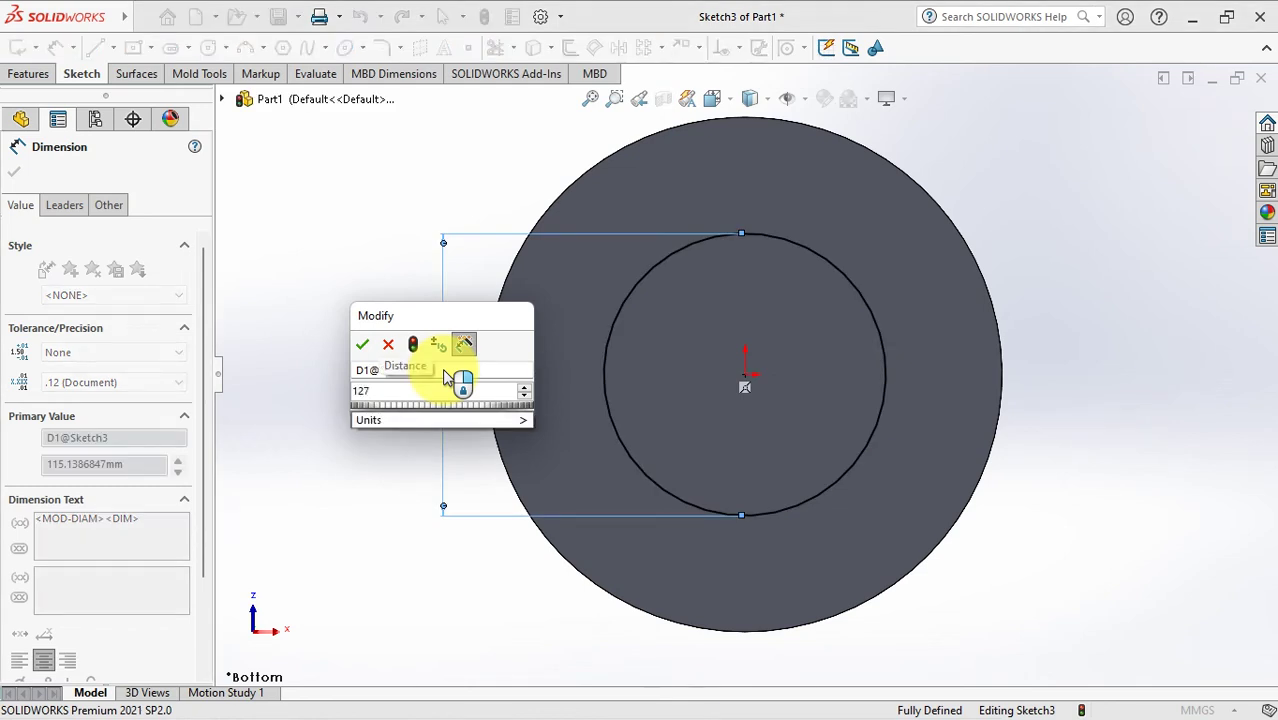
click(360, 346)
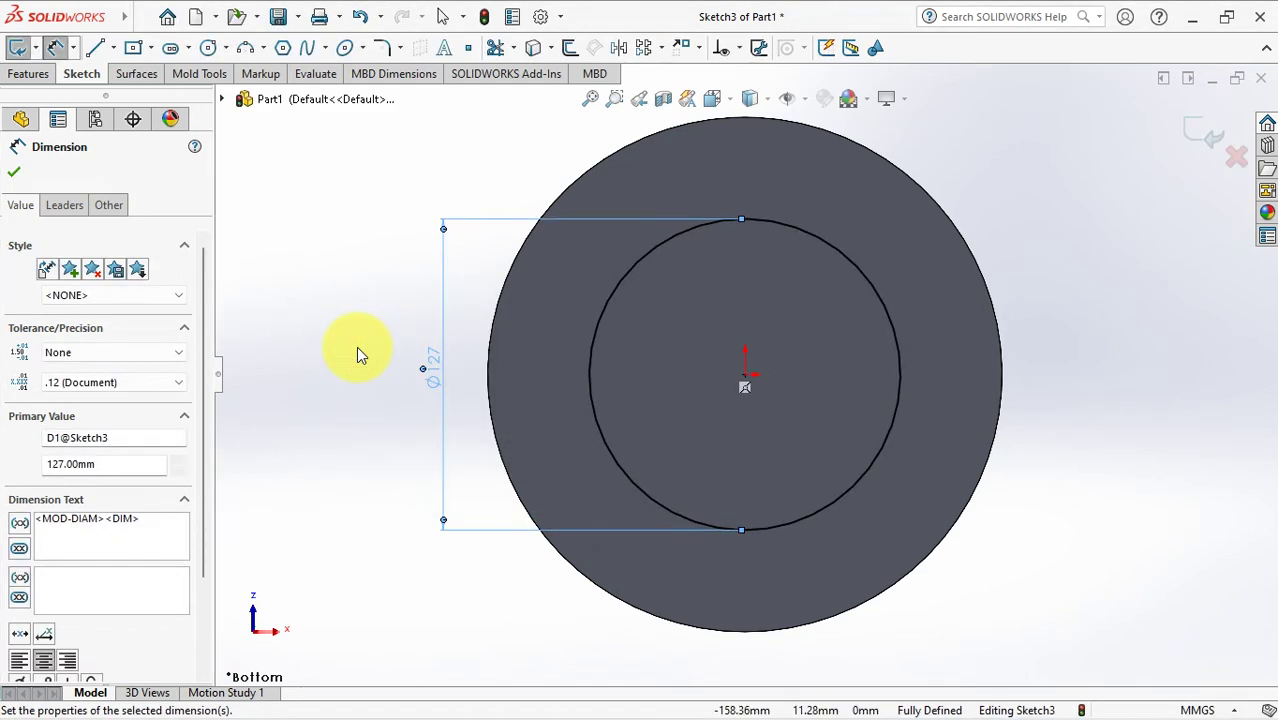
click(14, 172)
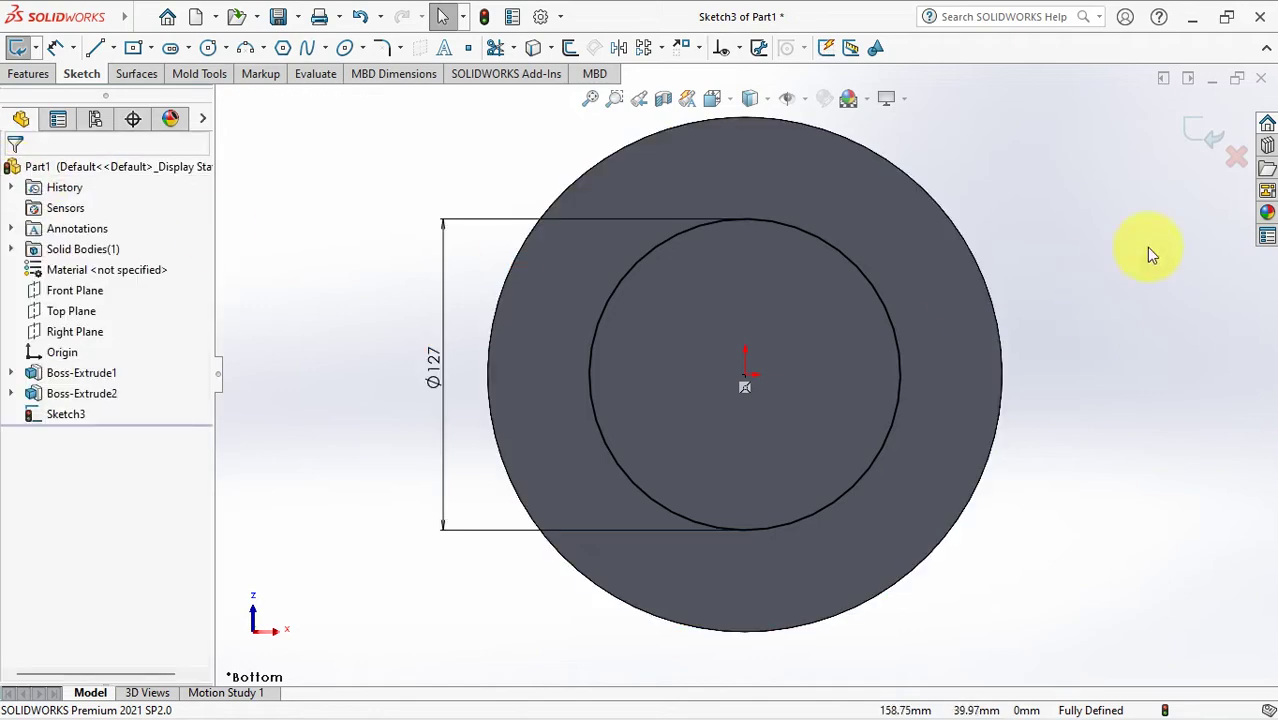
- Extrude the Ø127 circle 2 mm as a raised face and open the Hole Wizard
click(1210, 140)
click(1200, 138)
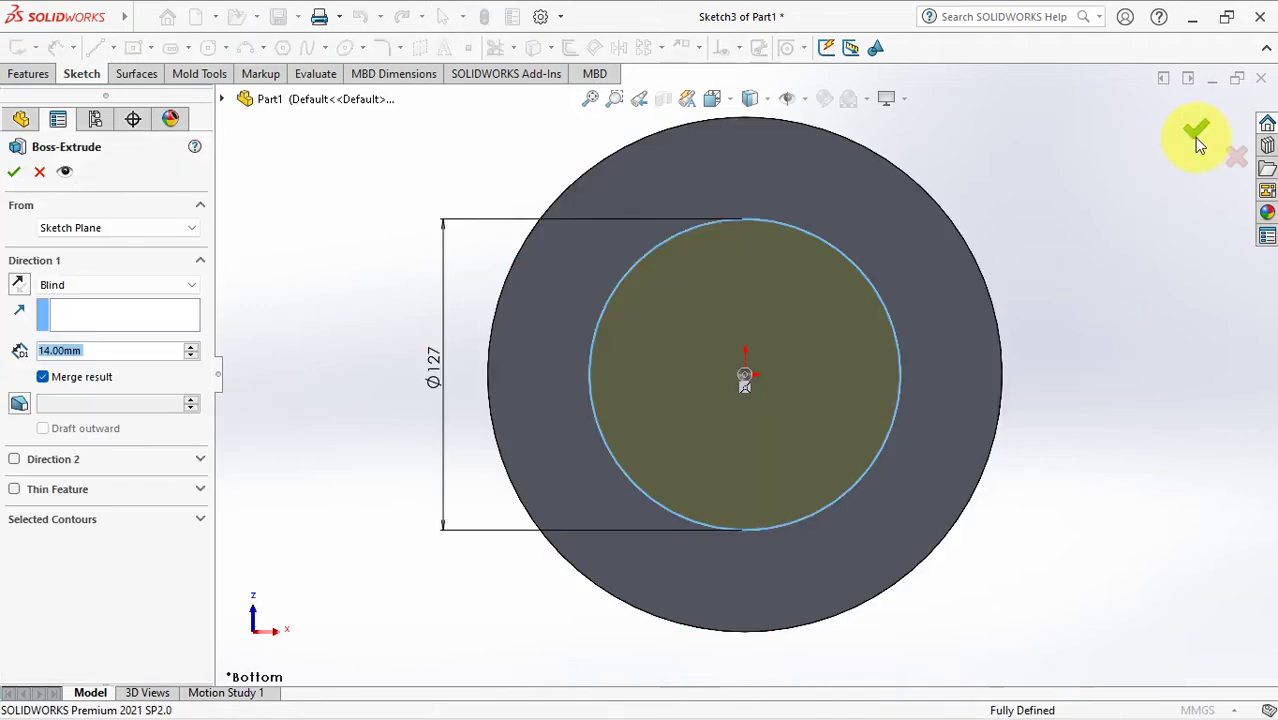
click(100, 348)
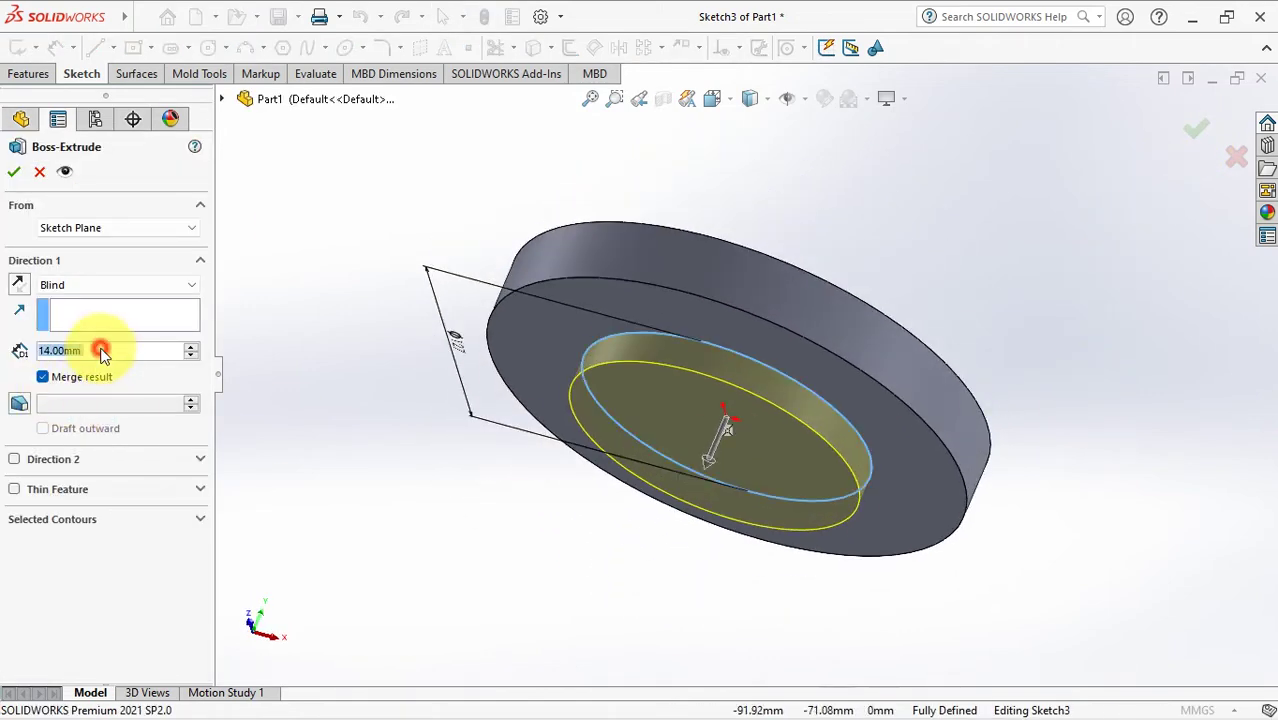
text(1)
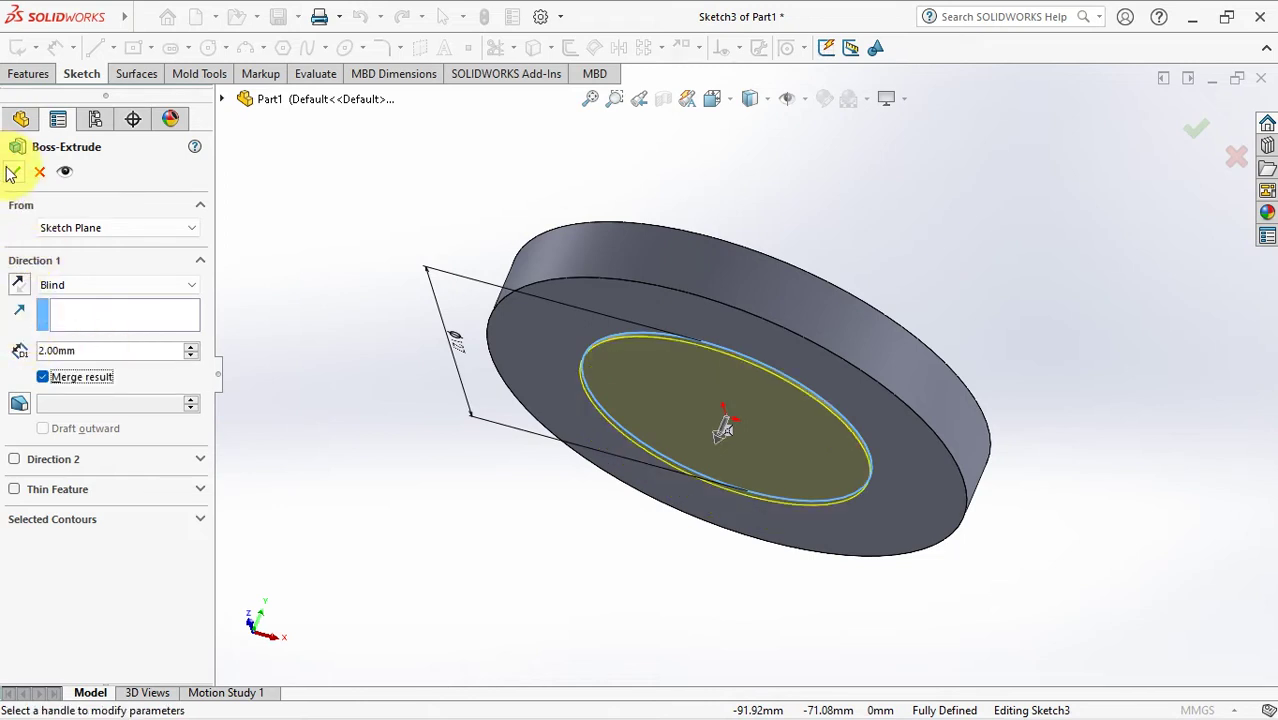
click(14, 171)
middle_drag(391, 251, 450, 461)
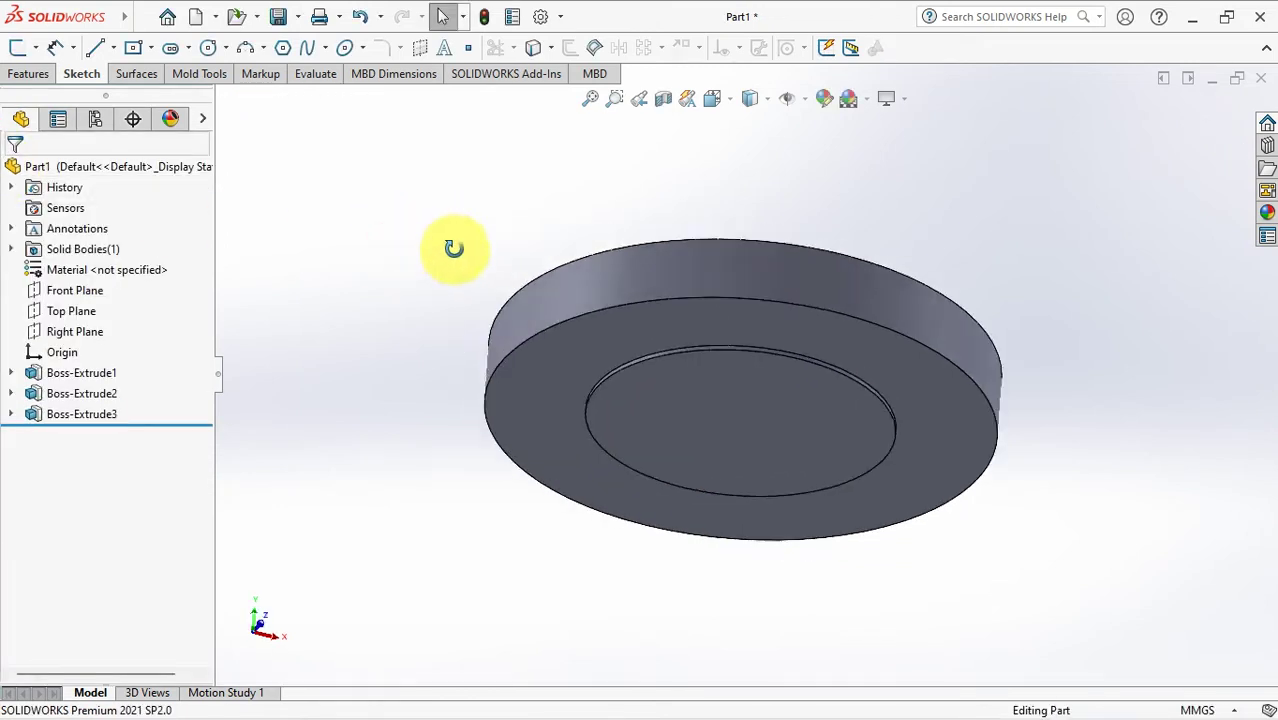
click(29, 75)
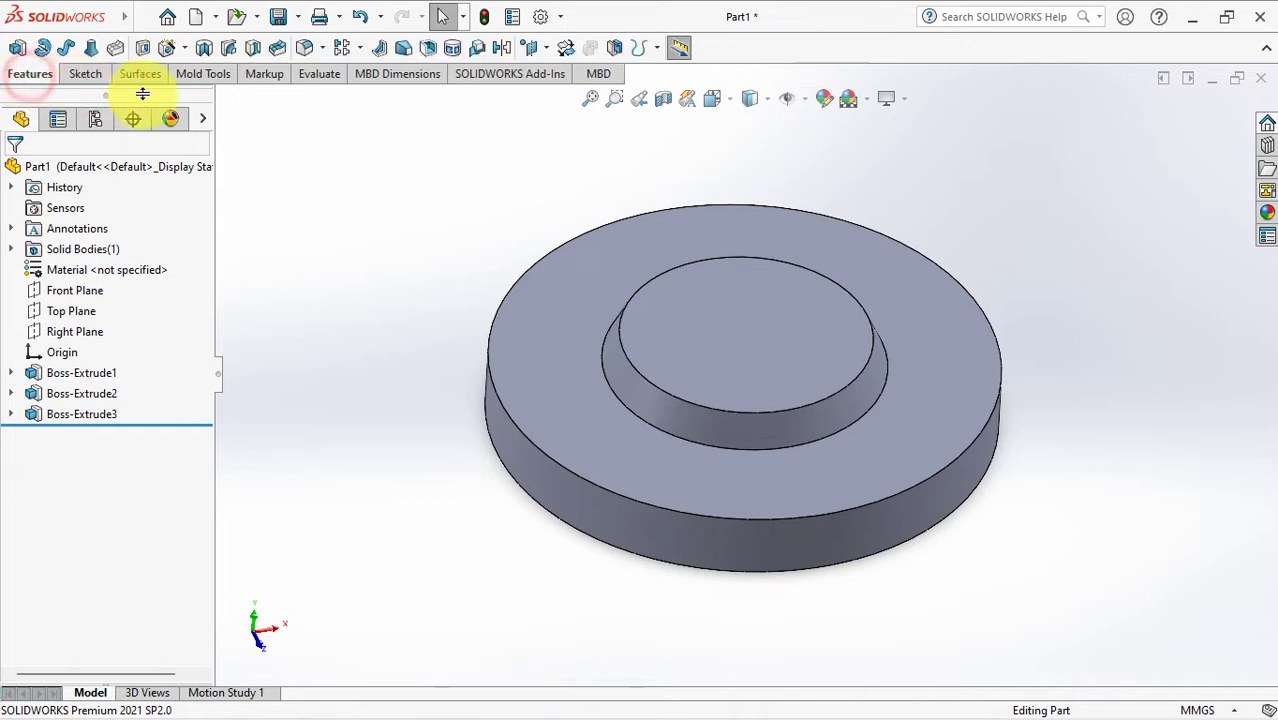
click(171, 51)
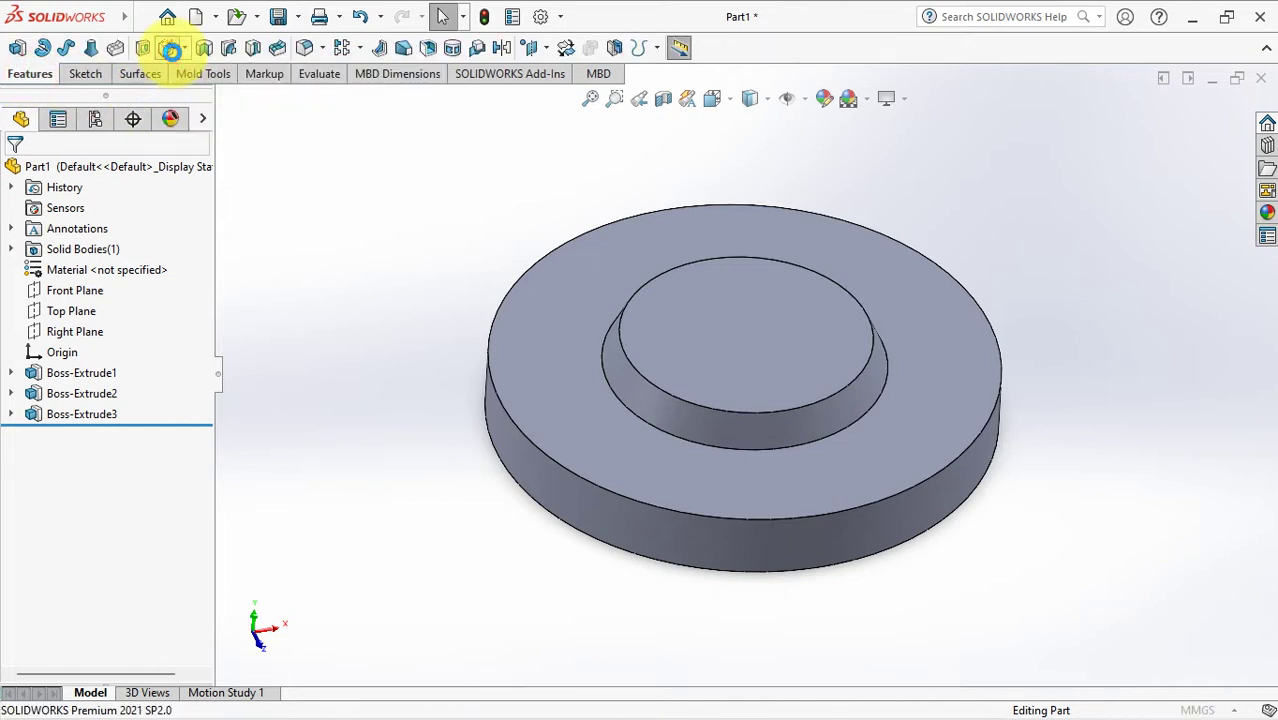
- Cut a C-Bored Drilled through-all hole Ø77.9 with a Ø90.7, 20.6-deep counterbore at the centre
click(137, 412)
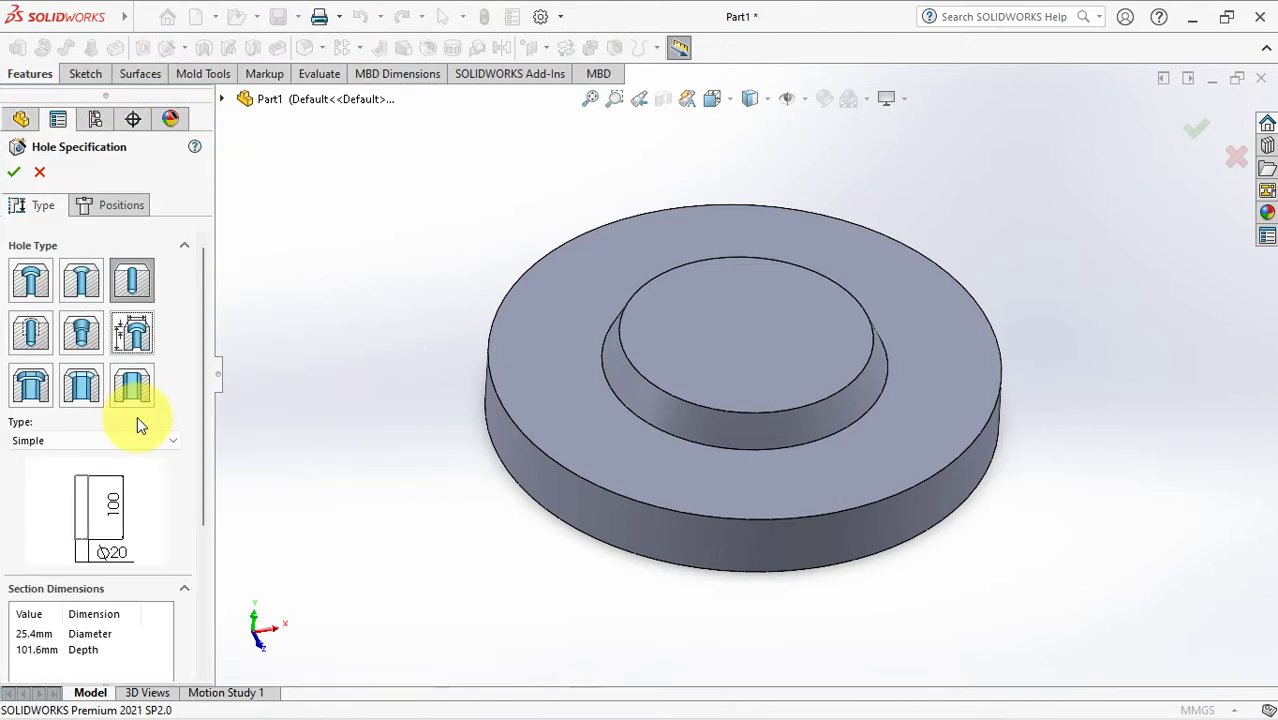
click(100, 440)
click(96, 466)
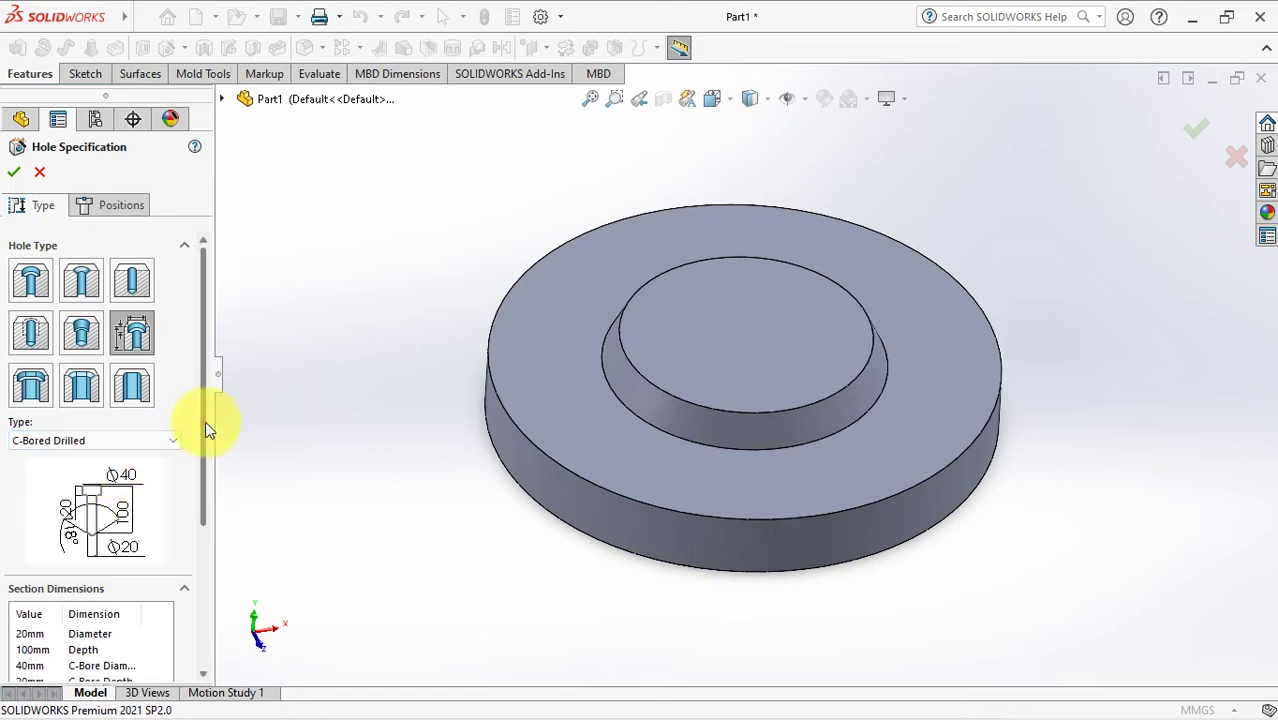
drag(205, 428, 200, 541)
text(20.6)
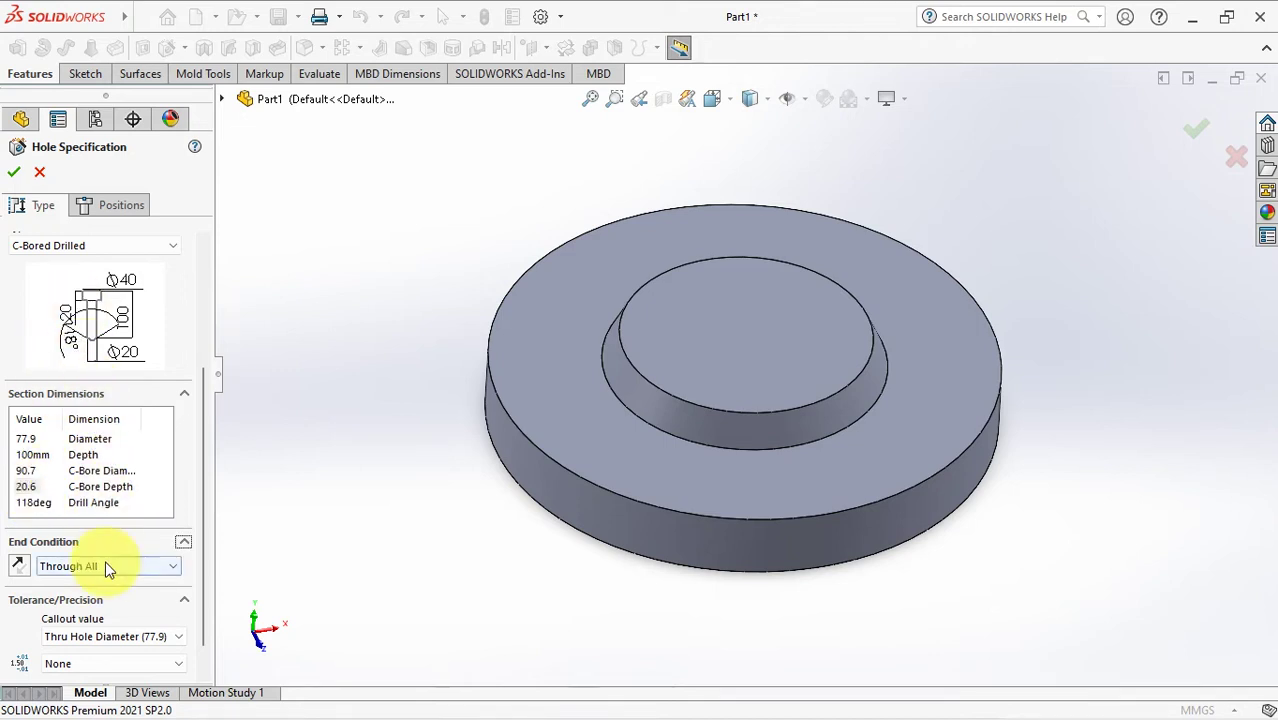
click(114, 206)
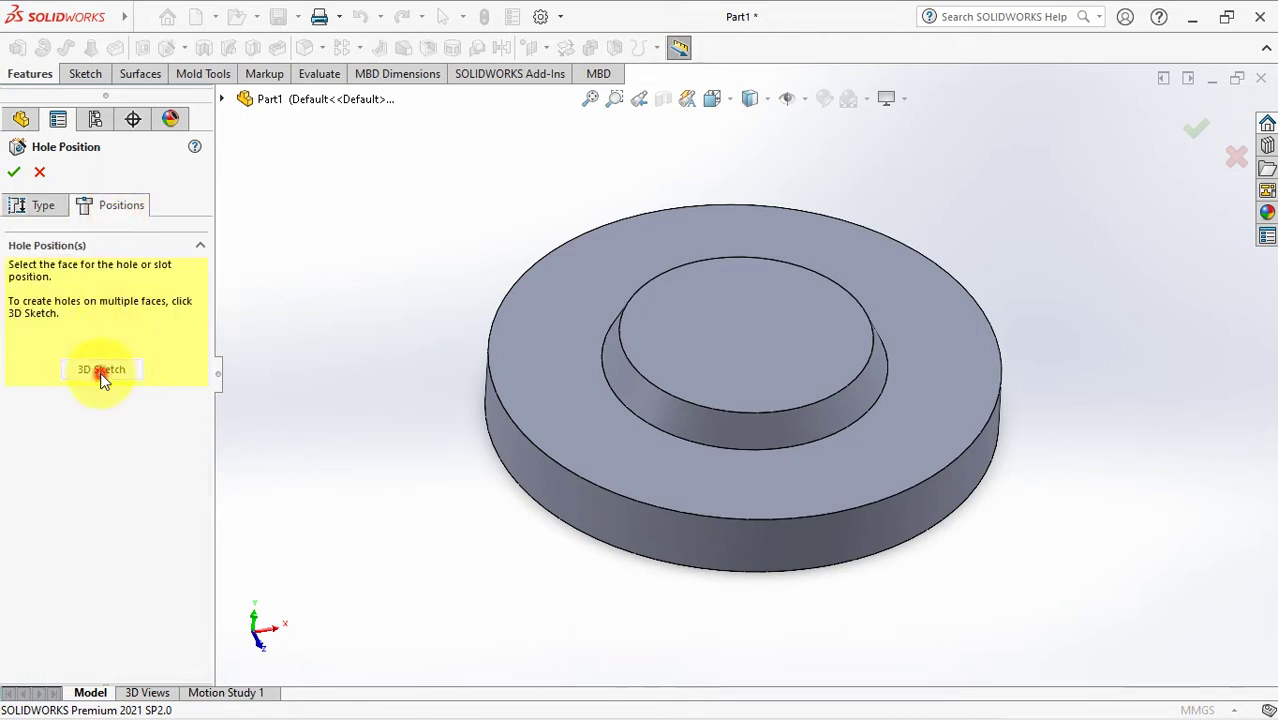
click(100, 372)
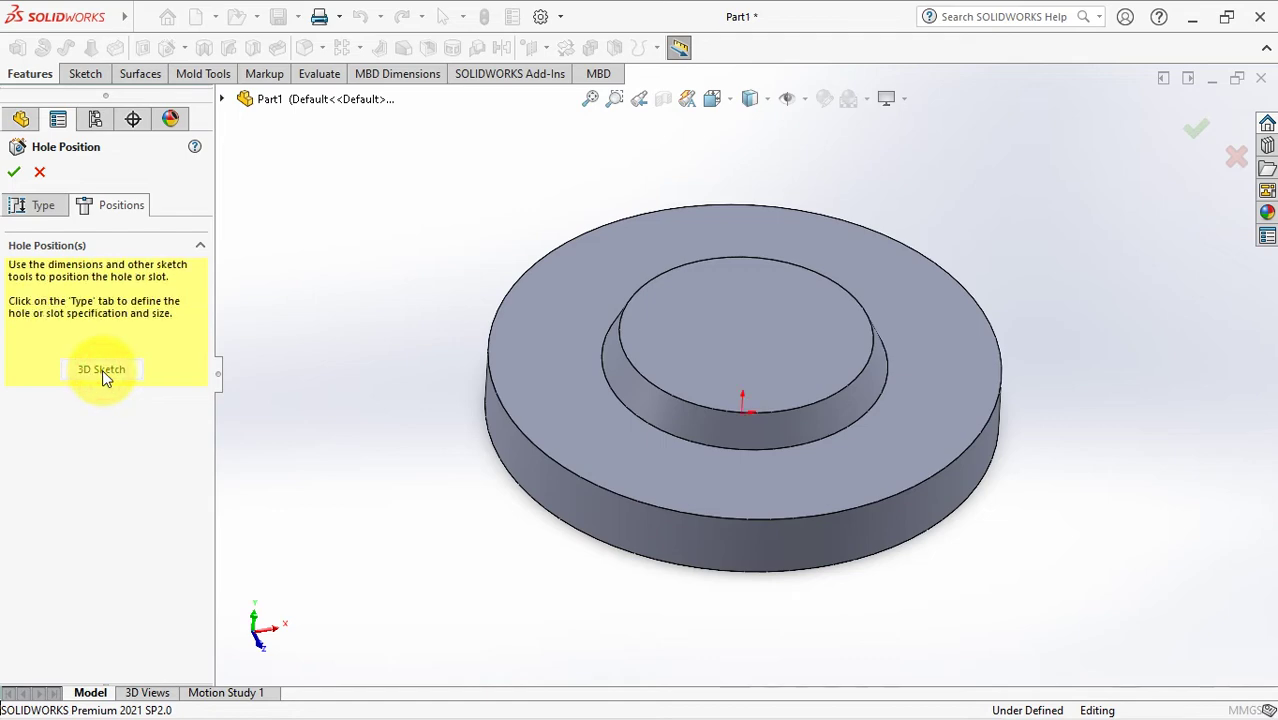
click(749, 340)
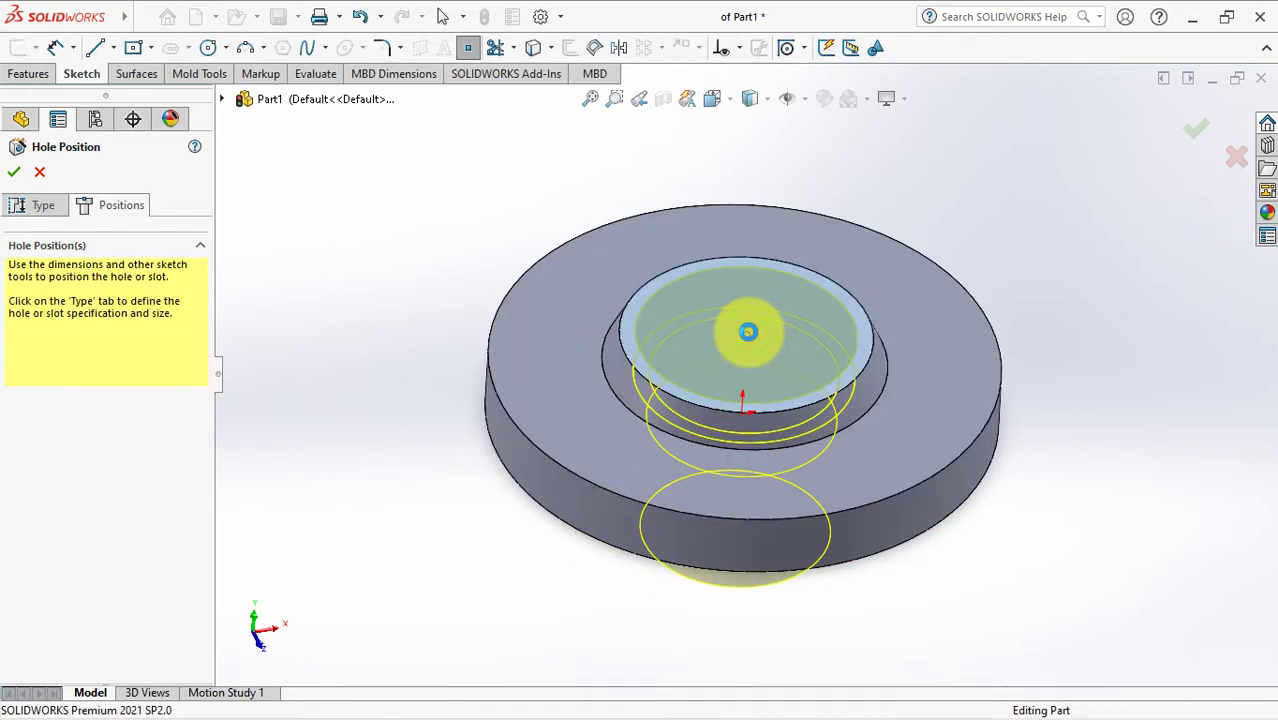
key(Return)
mouse_move(392, 393)
middle_down()
mouse_move(471, 177)
mouse_move(442, 371)
mouse_move(422, 414)
mouse_move(397, 387)
middle_up()
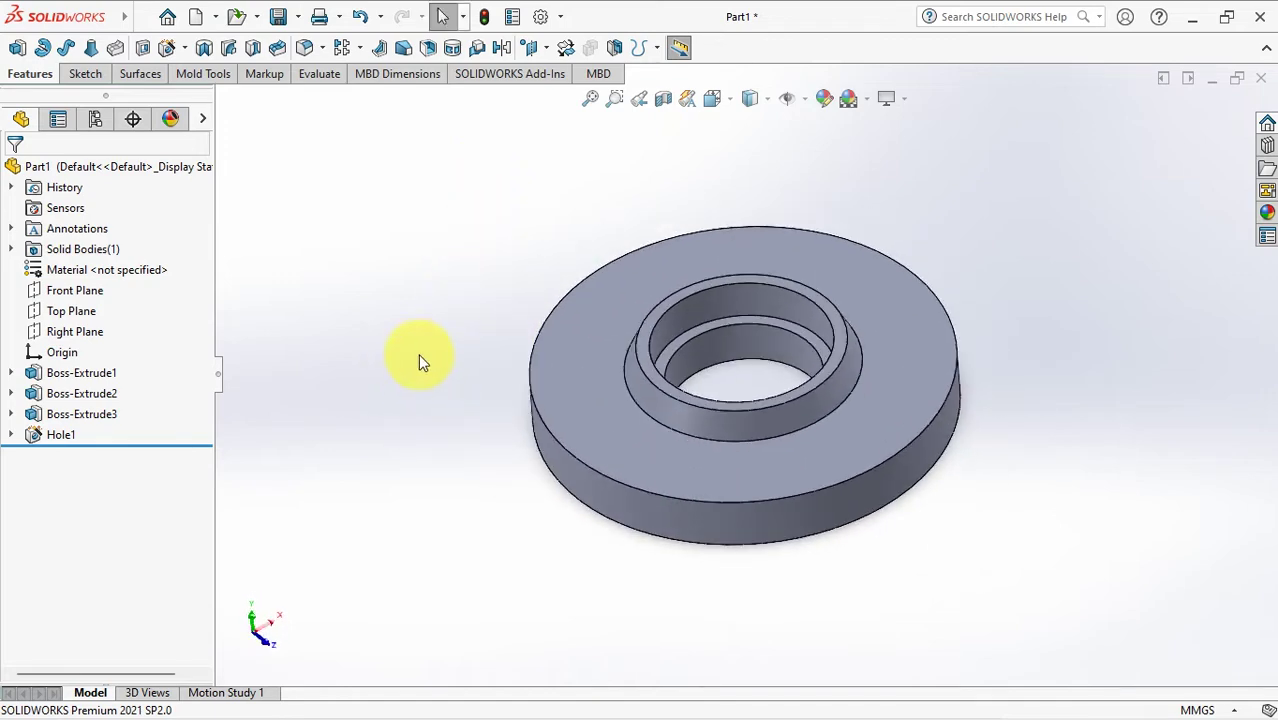
- On the top face, draw a horizontal midpoint centerline through the origin
click(580, 350)
click(661, 295)
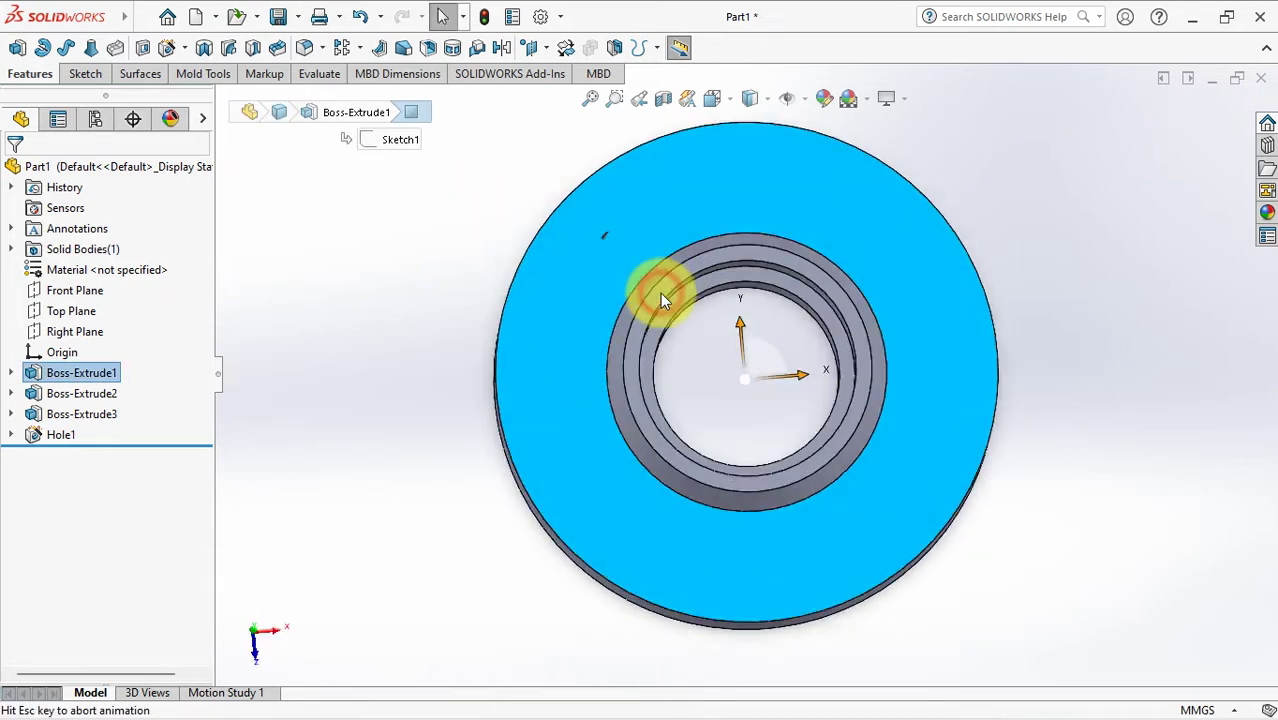
click(114, 50)
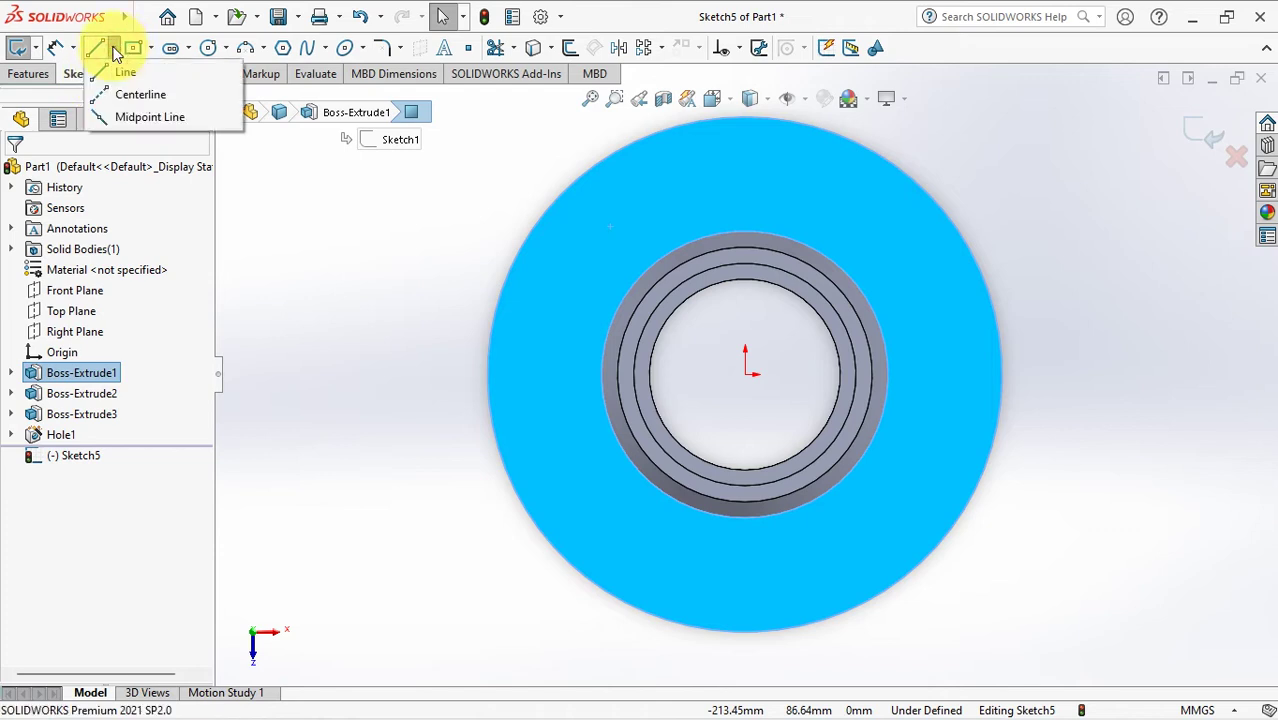
click(118, 94)
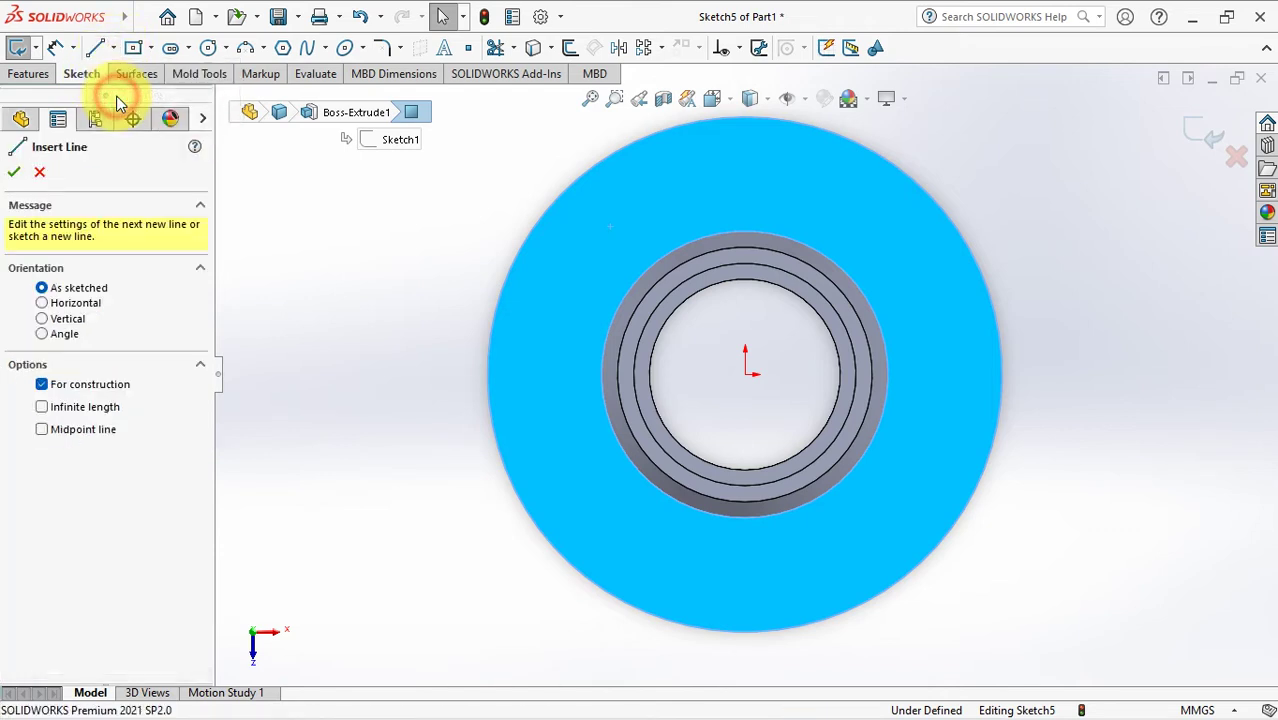
click(41, 429)
click(745, 373)
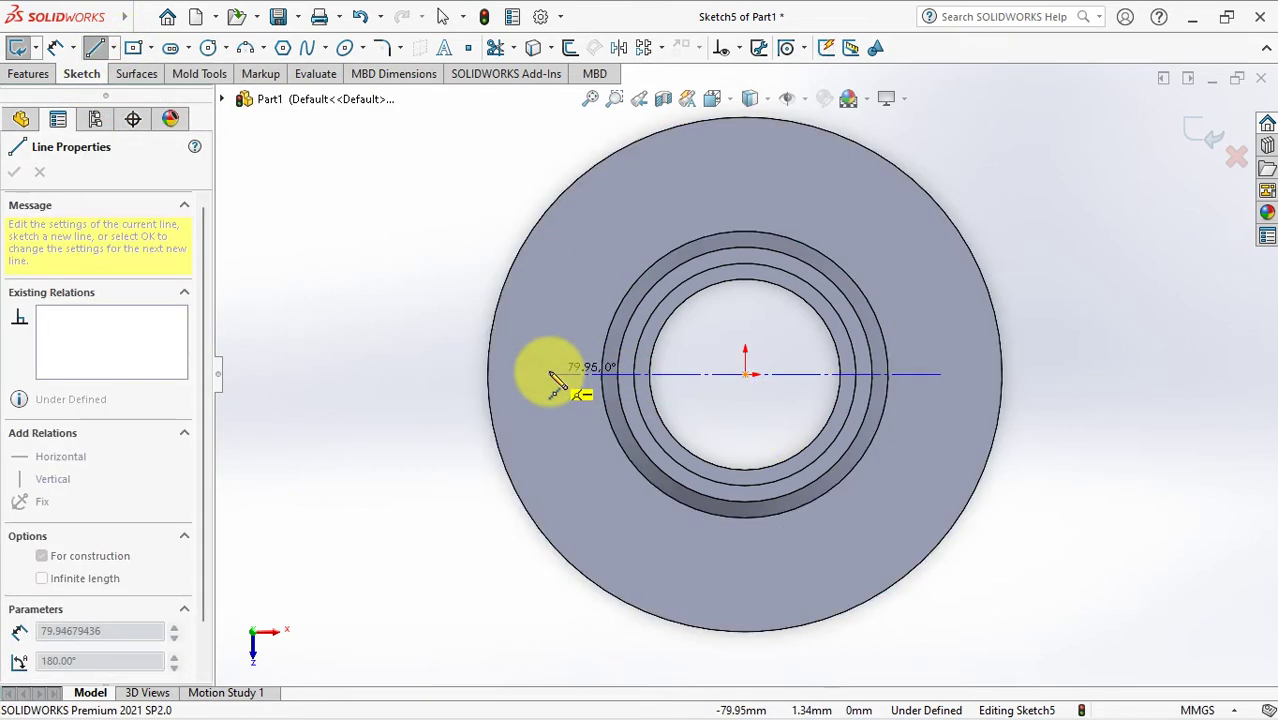
click(548, 374)
click(53, 47)
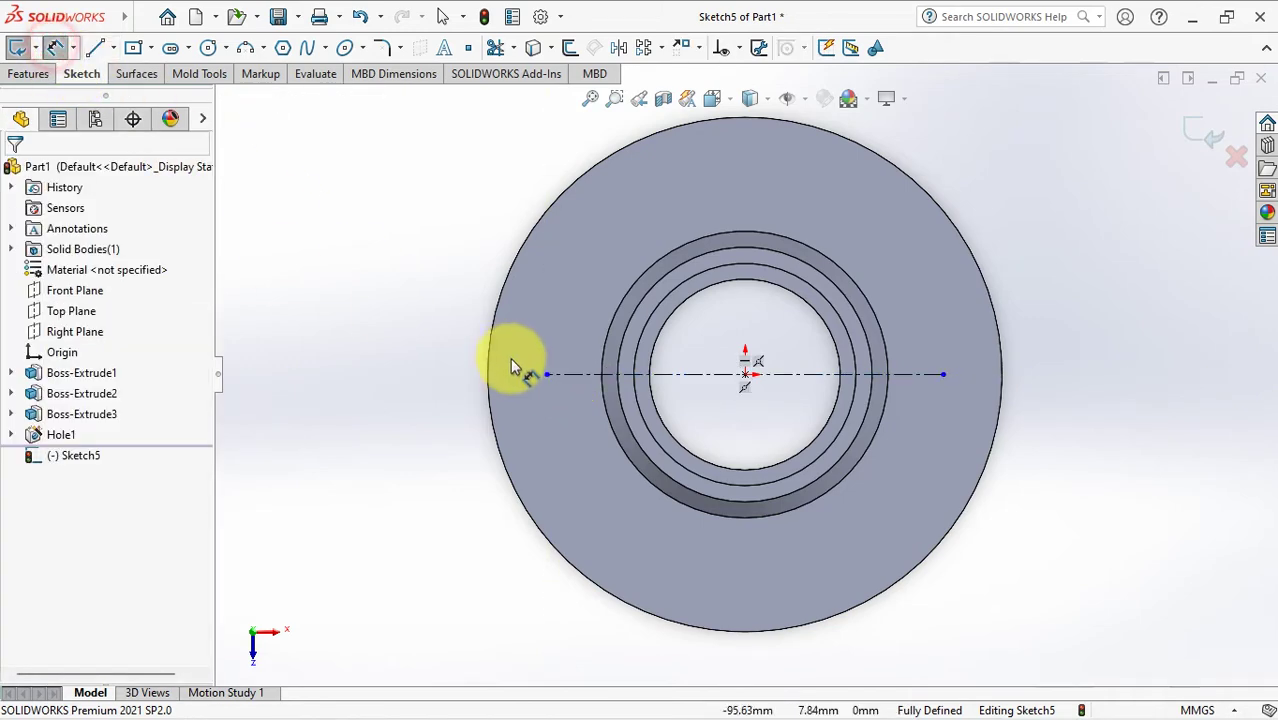
- Dimension the centerline to 168.3 mm and exit the sketch
click(705, 378)
scroll(707, 371, up, 2)
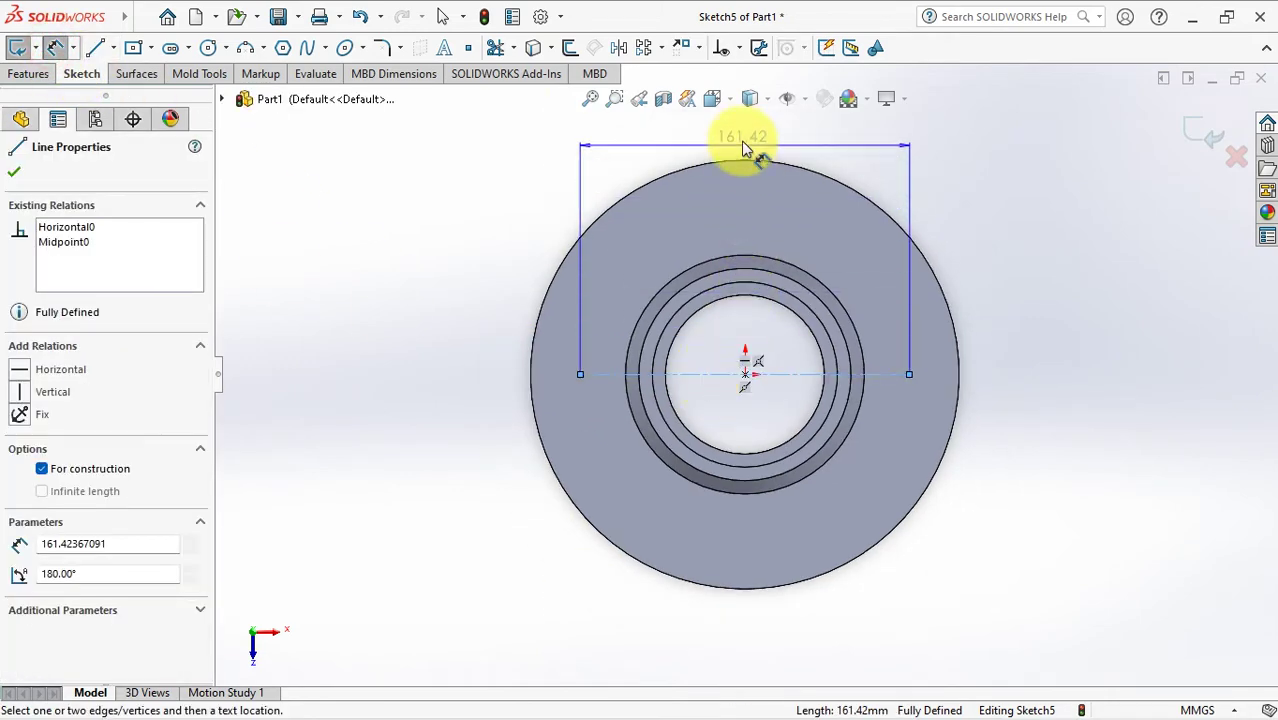
click(741, 138)
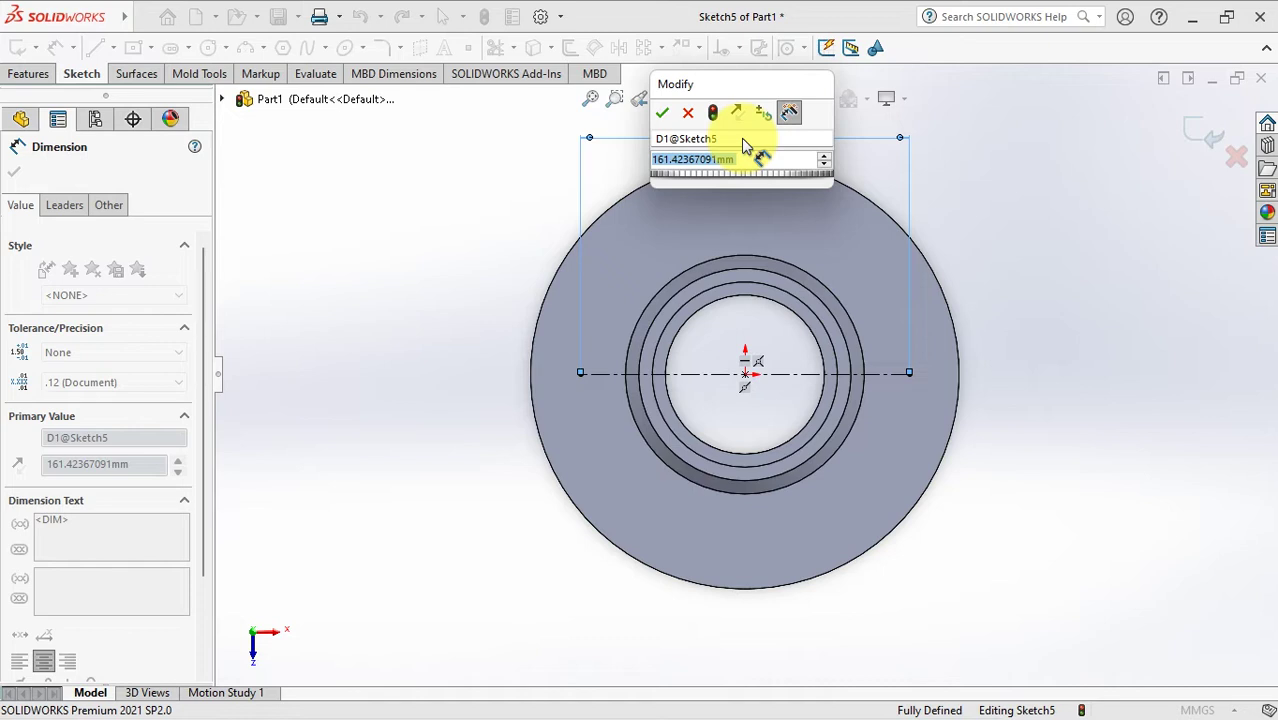
text(168.3)
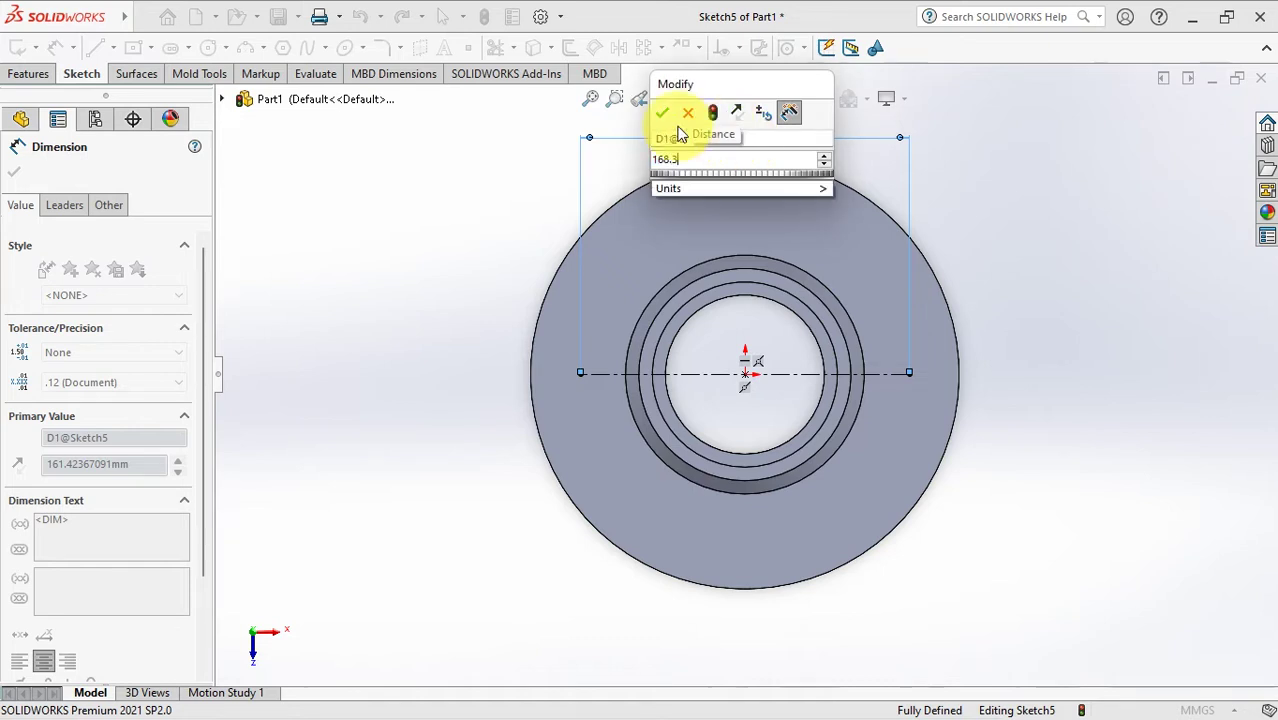
click(662, 112)
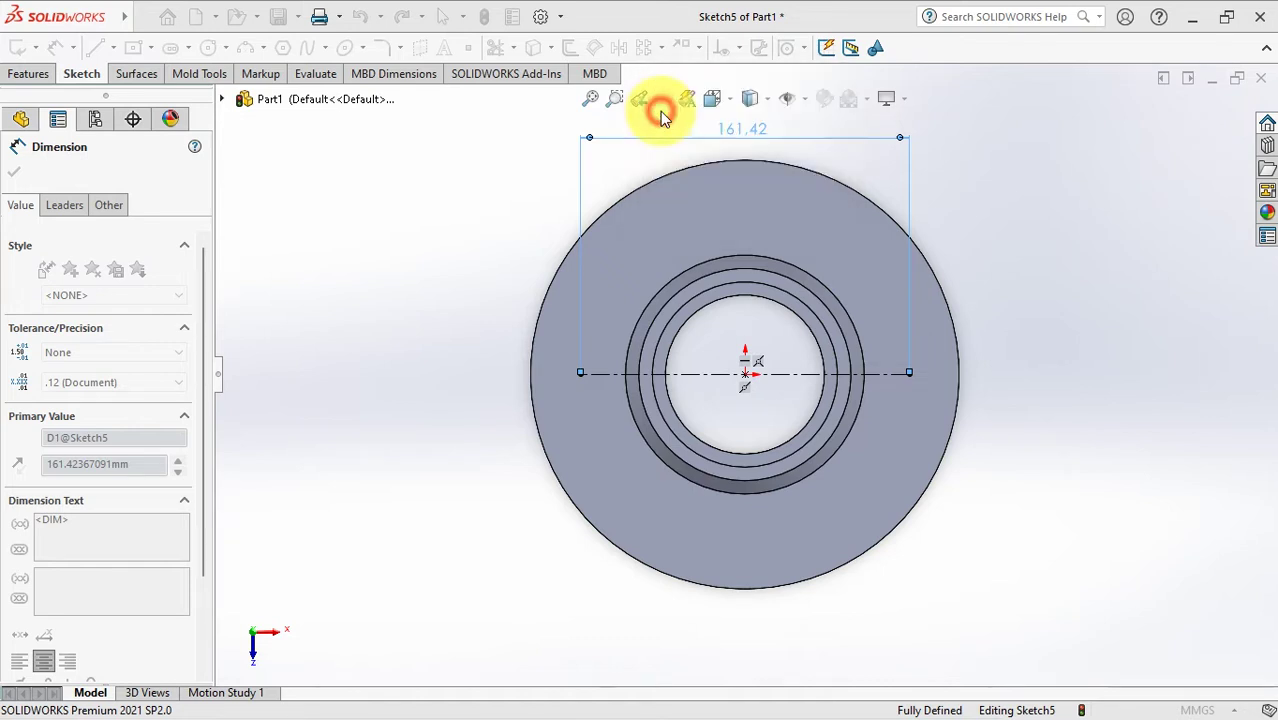
click(14, 171)
click(344, 257)
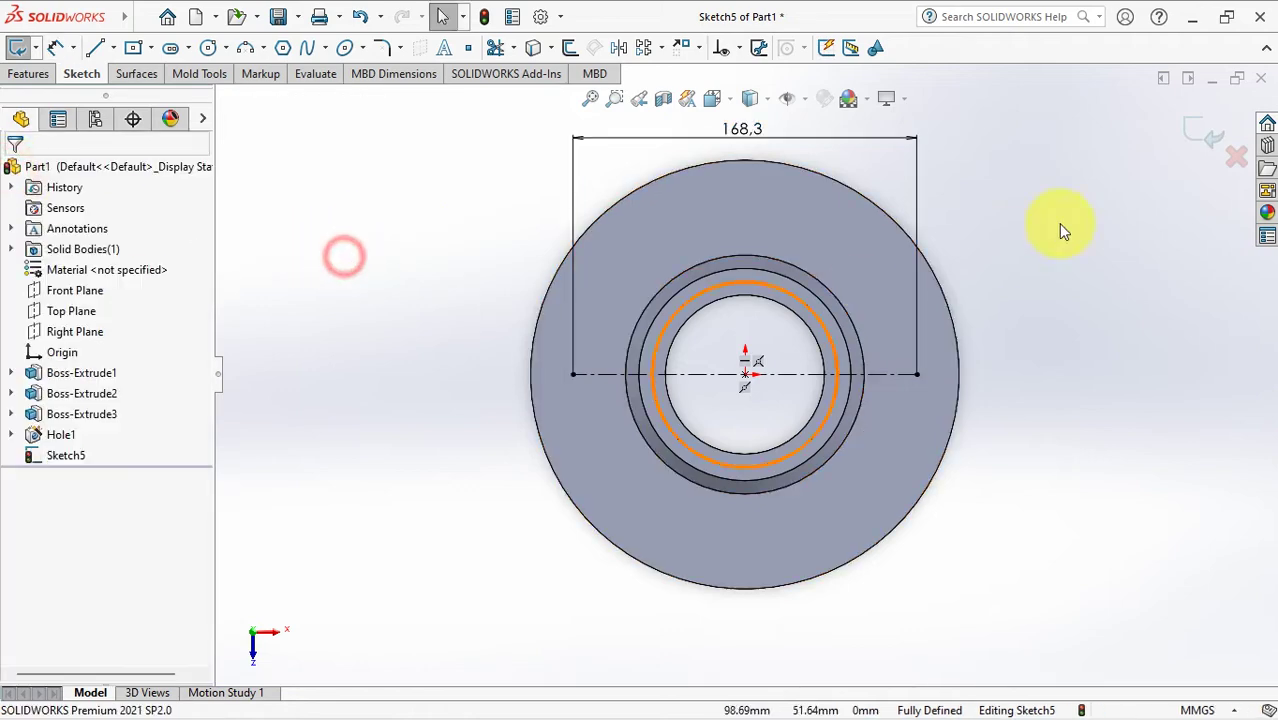
click(1190, 140)
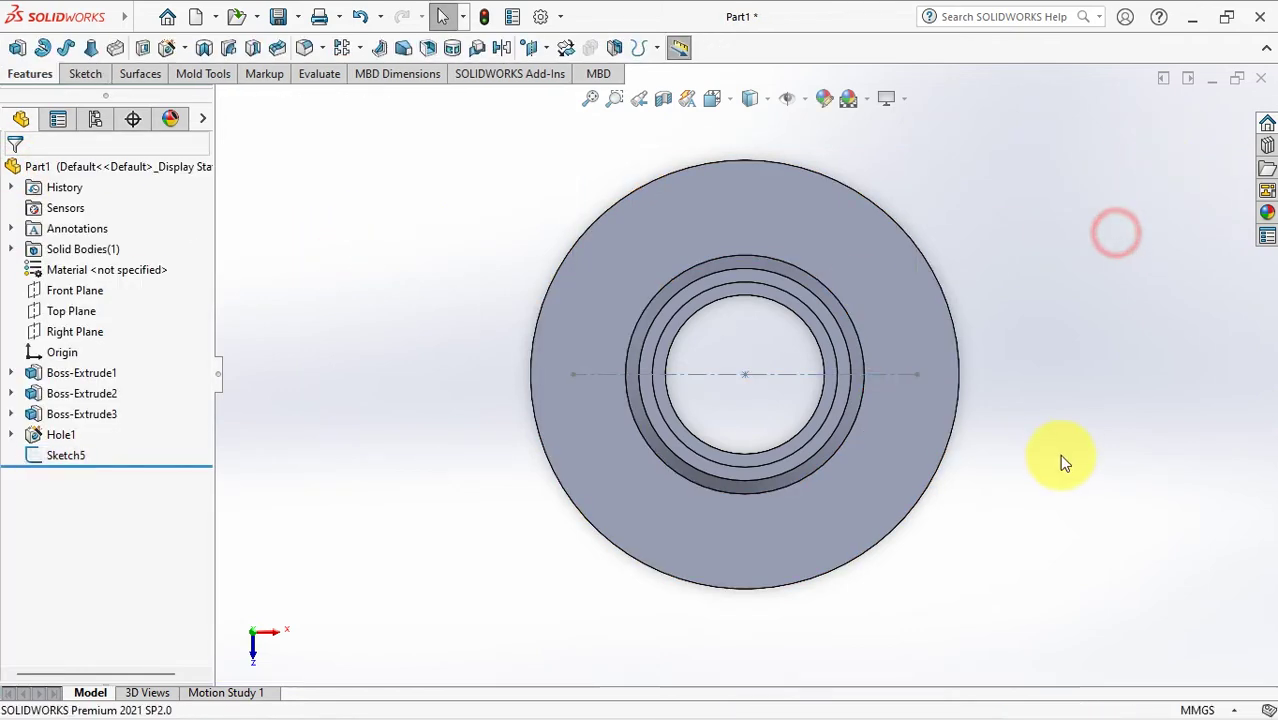
mouse_move(1061, 457)
middle_down()
mouse_move(1061, 263)
mouse_move(808, 252)
middle_up()
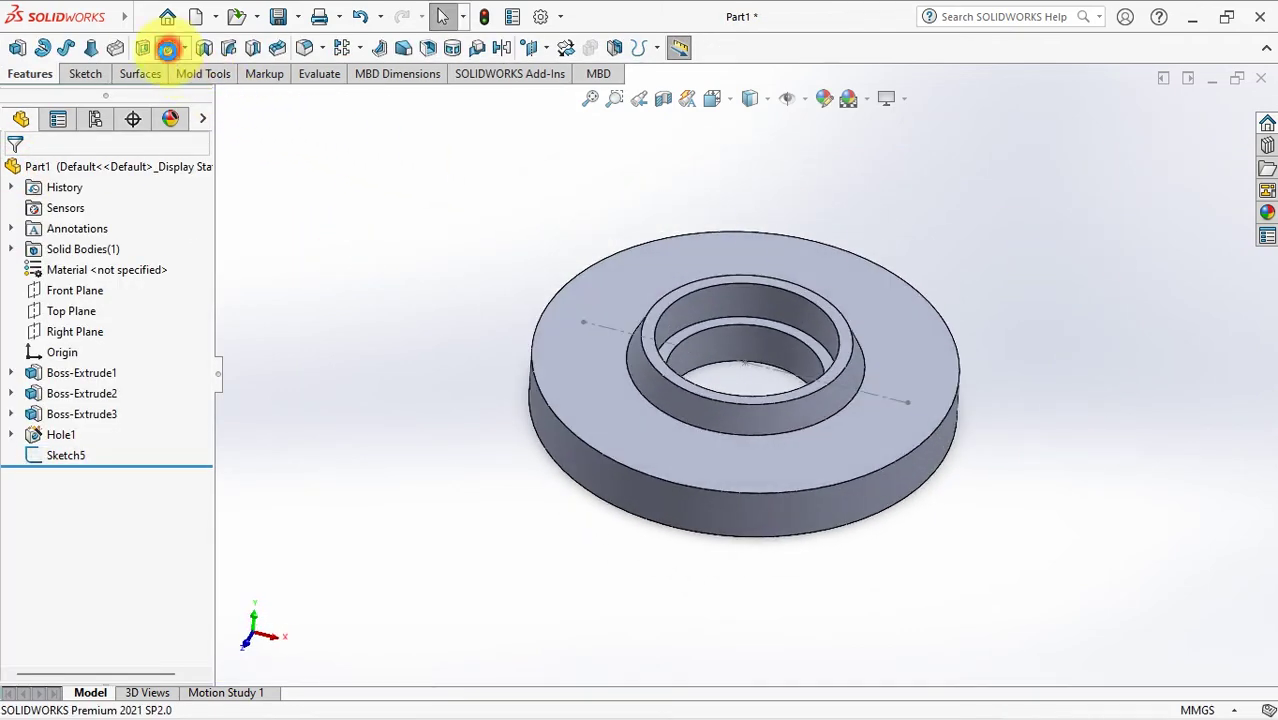
- Set up a JIS Drill sizes hole, Ø22.0, with a Through All end condition
click(166, 50)
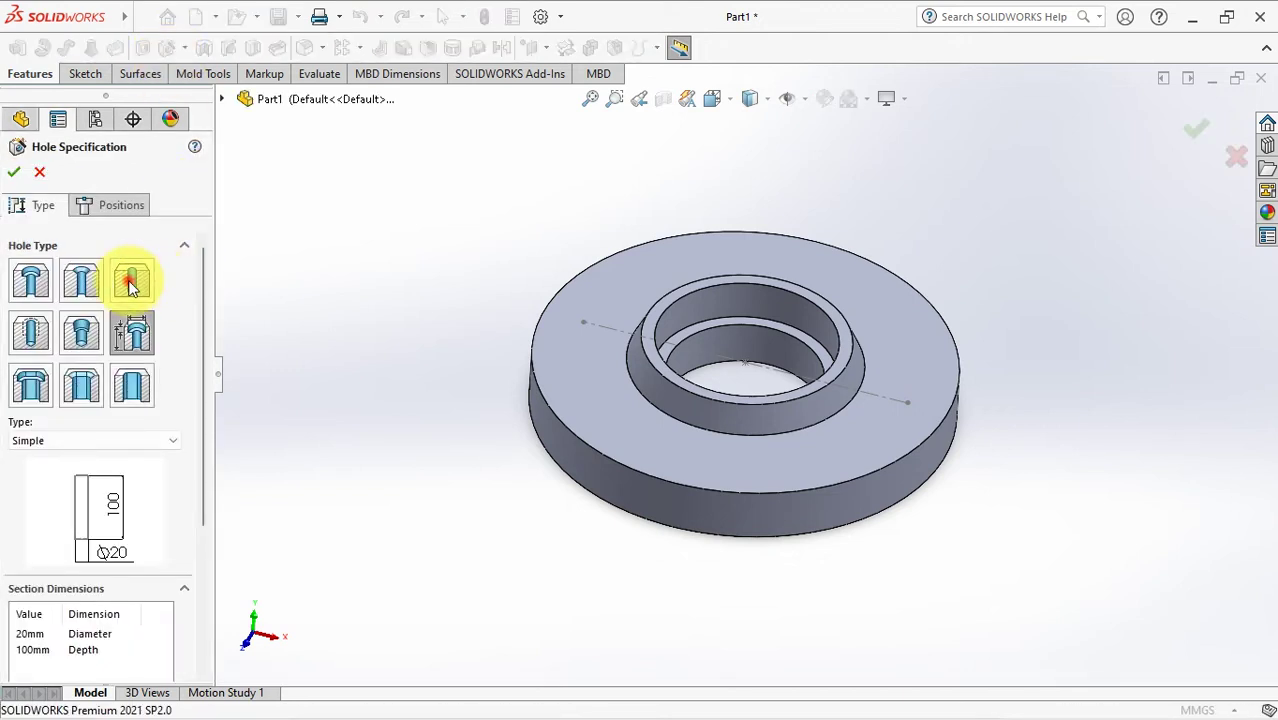
drag(205, 342, 207, 457)
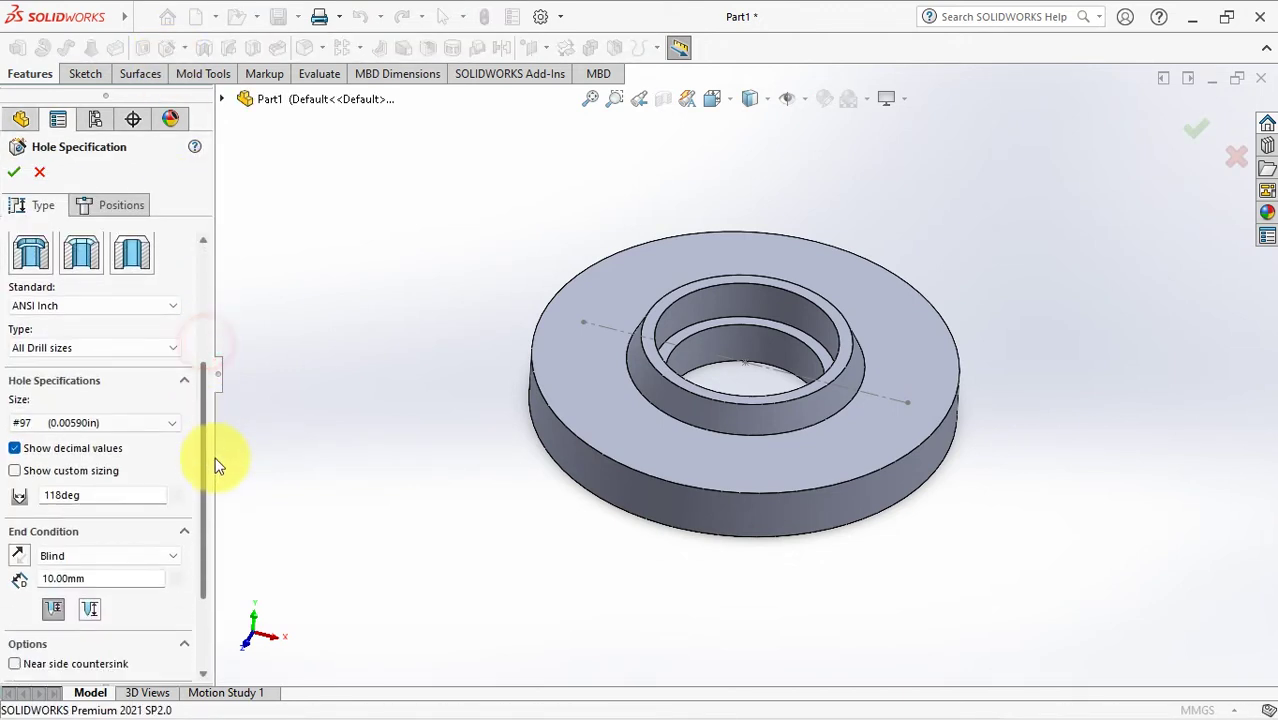
click(111, 305)
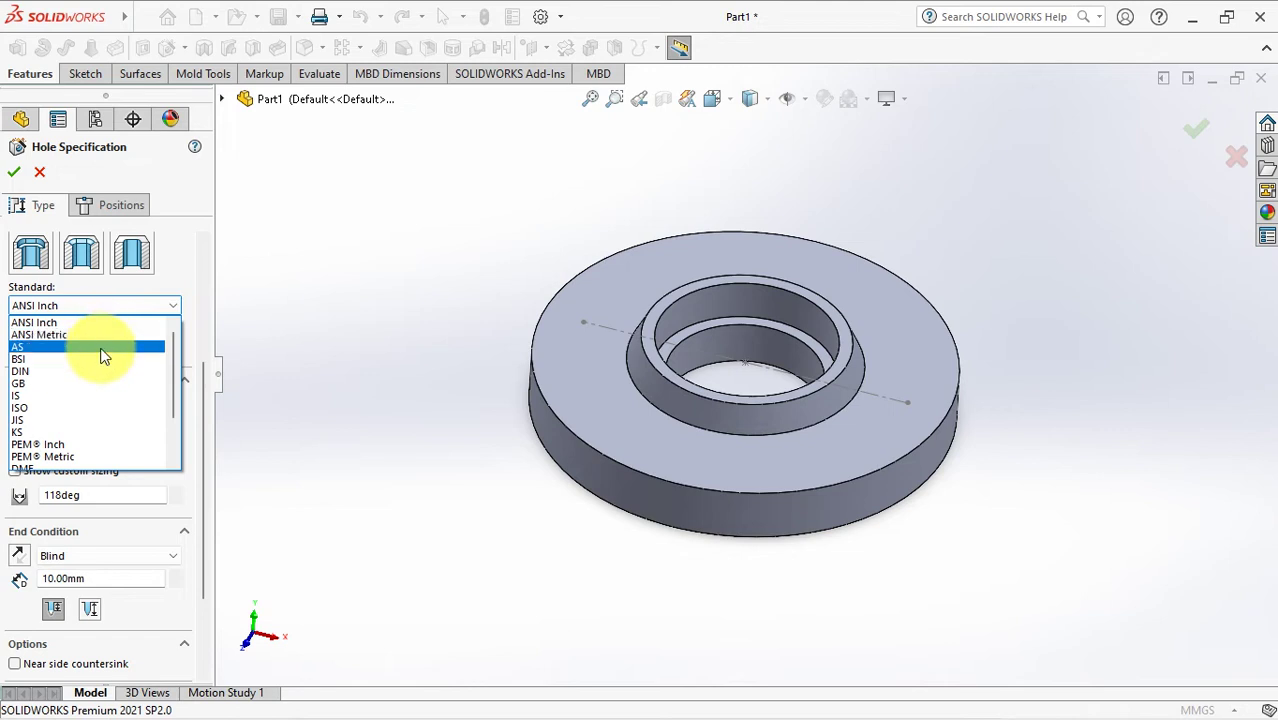
click(93, 421)
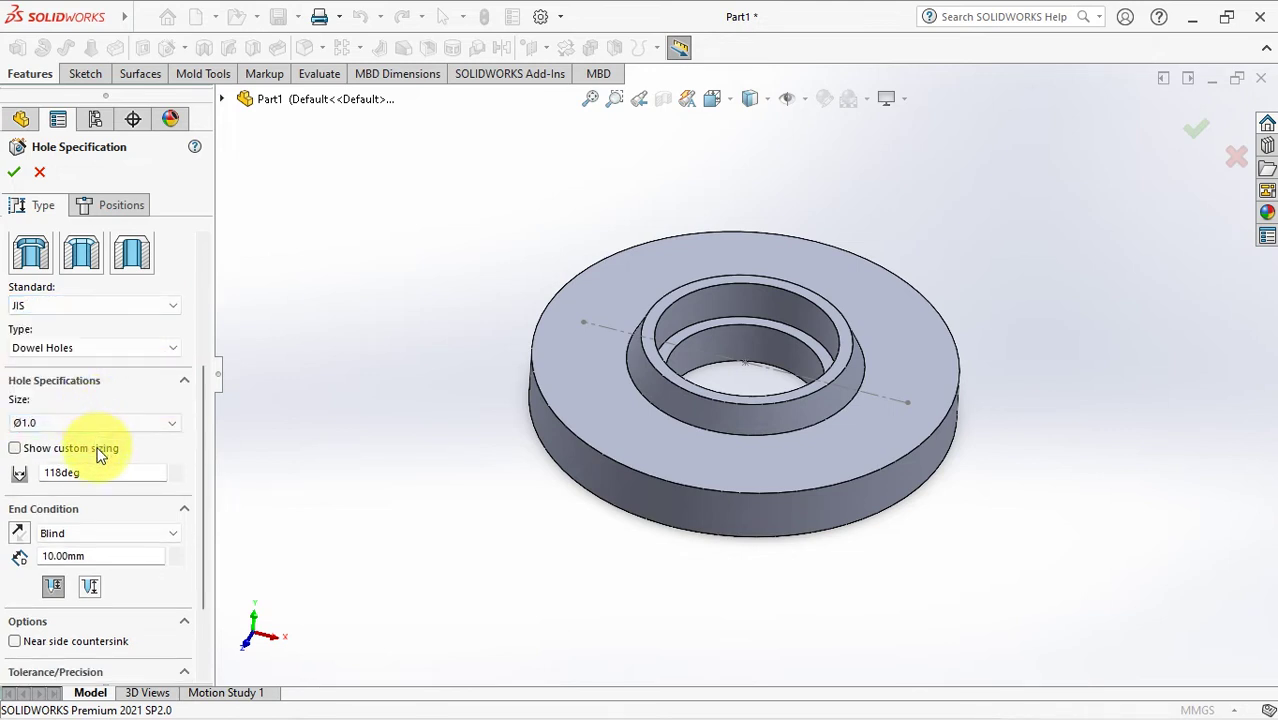
click(98, 348)
click(90, 378)
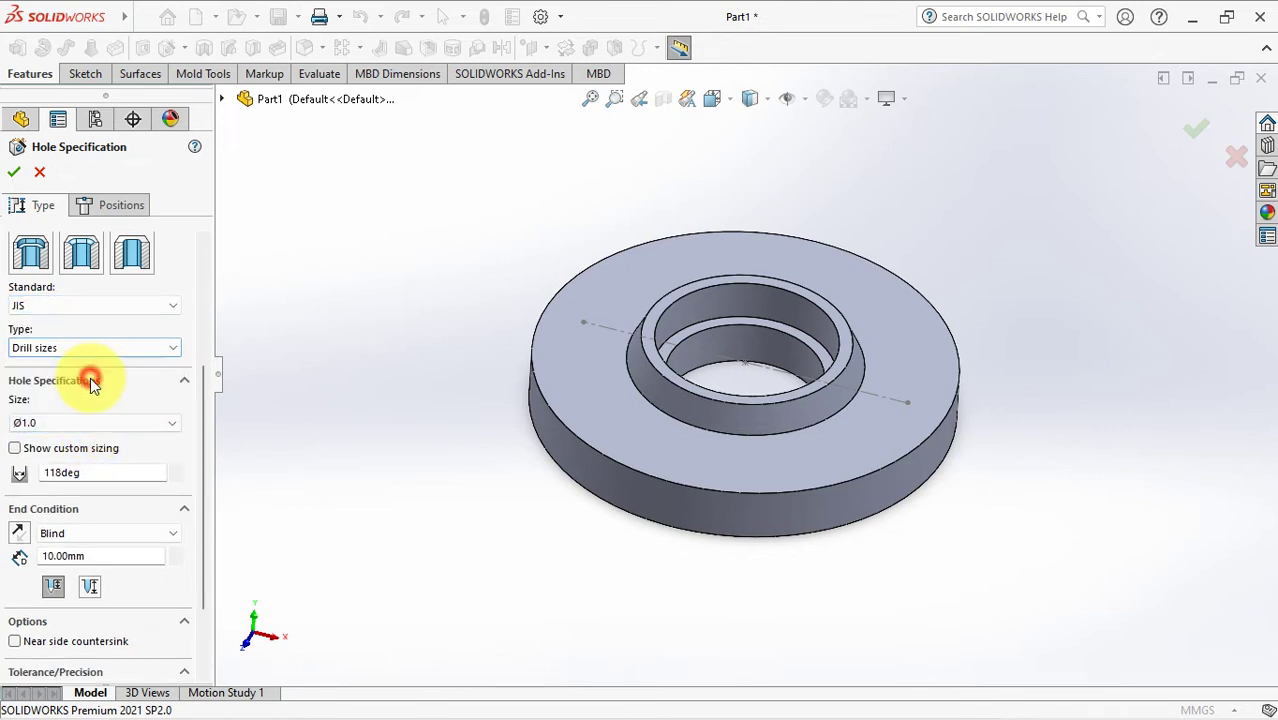
click(90, 423)
drag(172, 471, 180, 570)
click(128, 530)
click(115, 535)
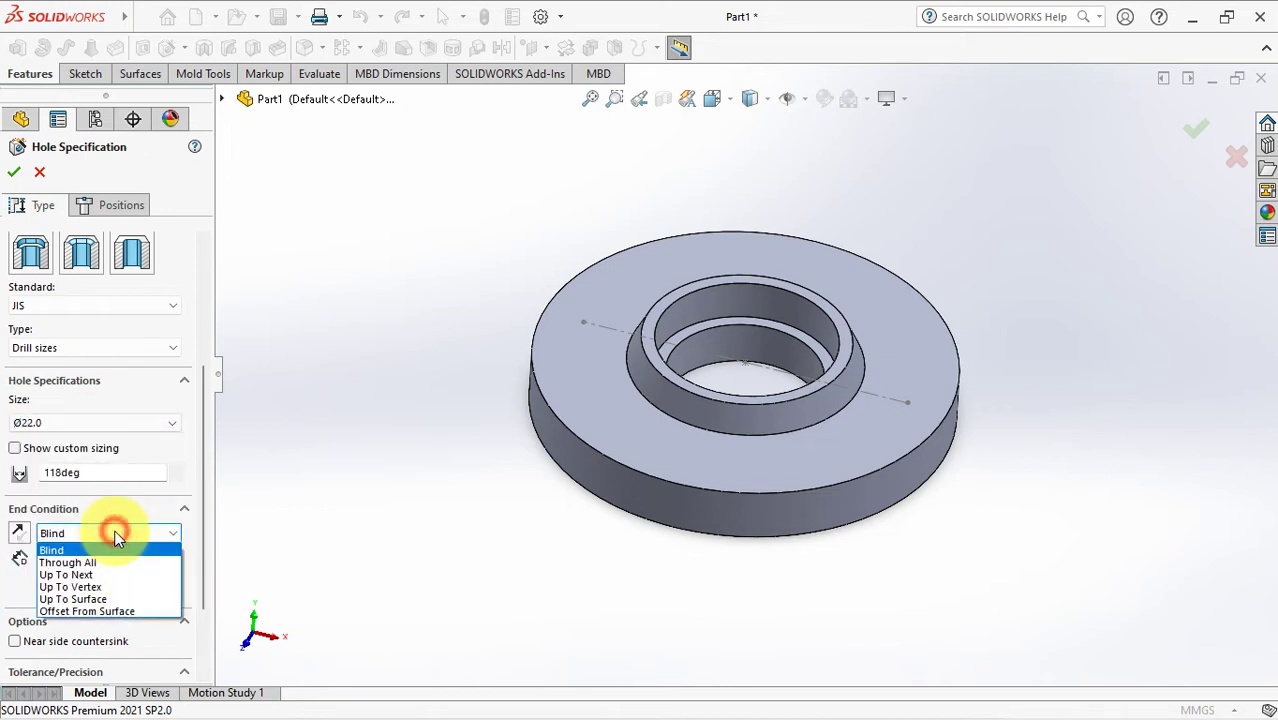
click(108, 563)
- Place the Ø22.0 hole on the top face at the centerline's left end
click(121, 205)
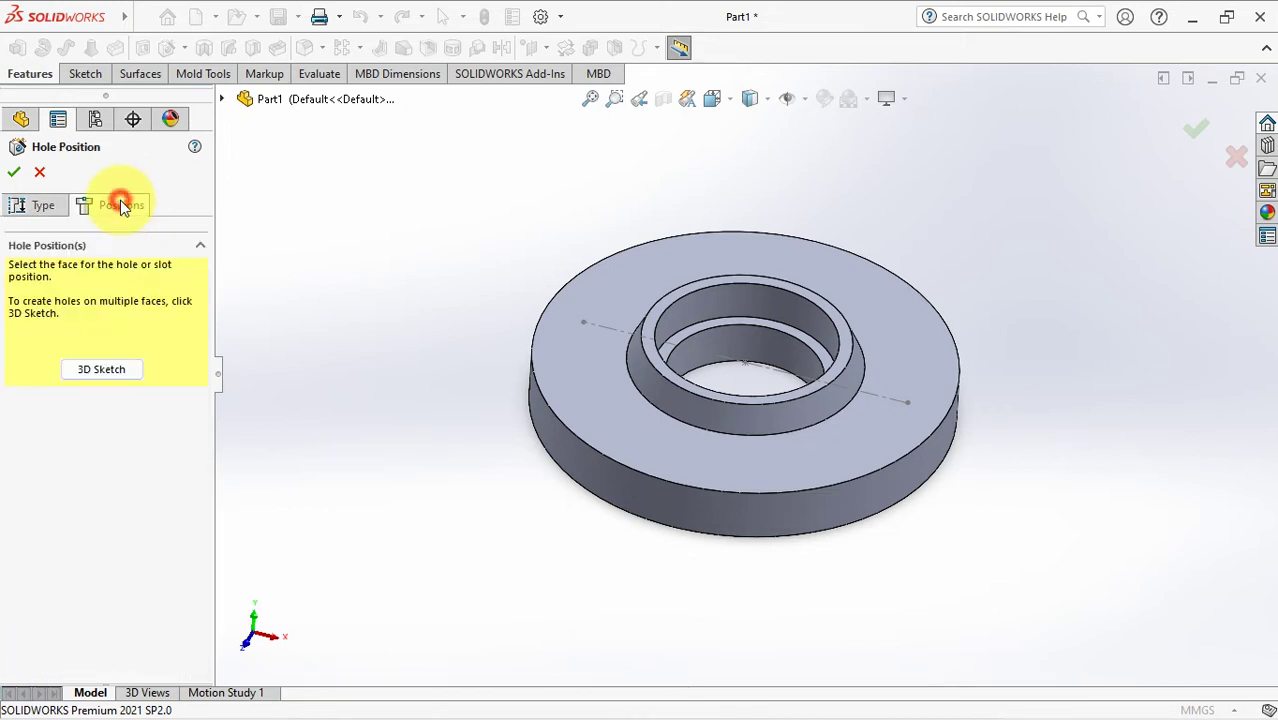
click(110, 369)
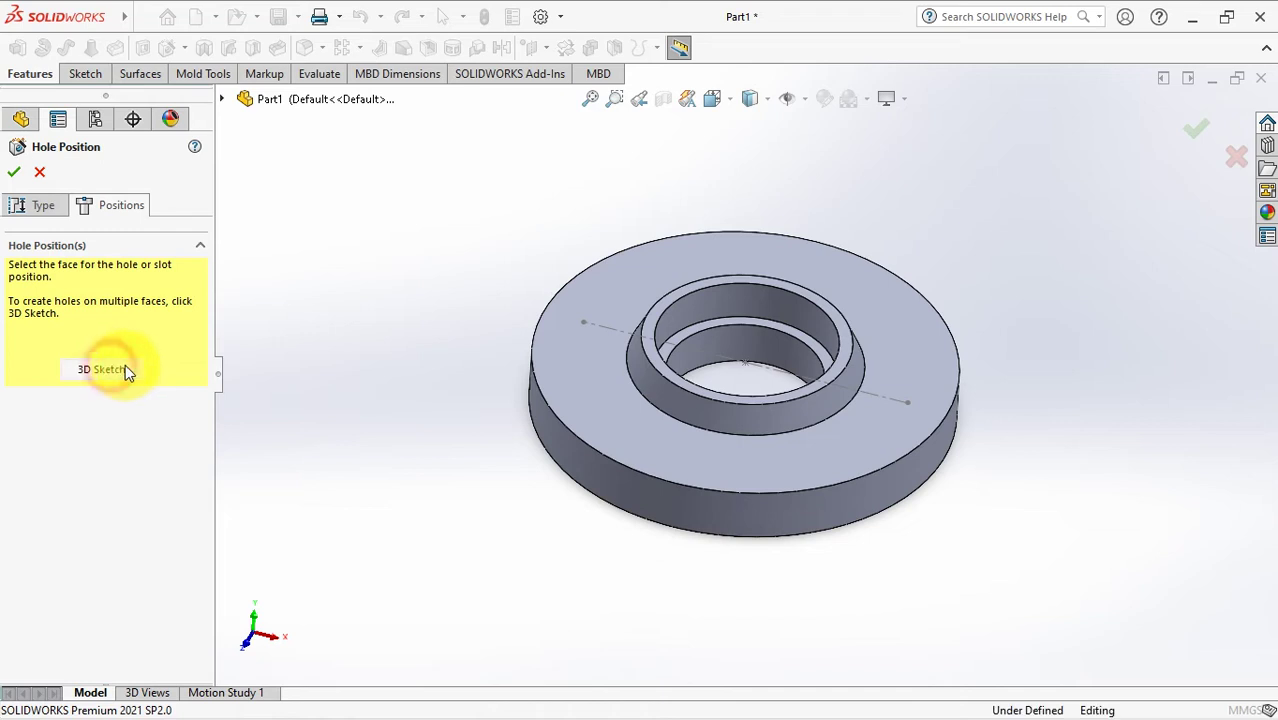
click(585, 328)
right_click(580, 328)
click(417, 302)
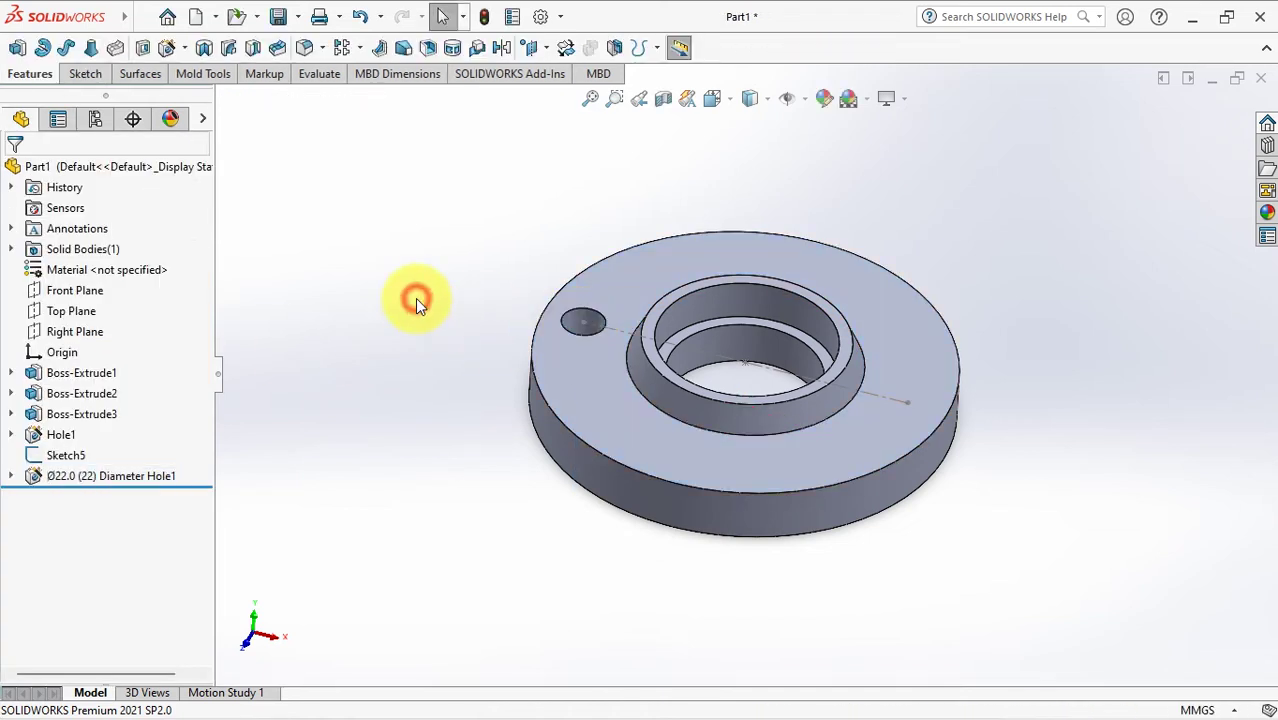
- Circular-pattern the Ø22.0 hole 8 times about the inner cylindrical face
click(360, 48)
click(399, 93)
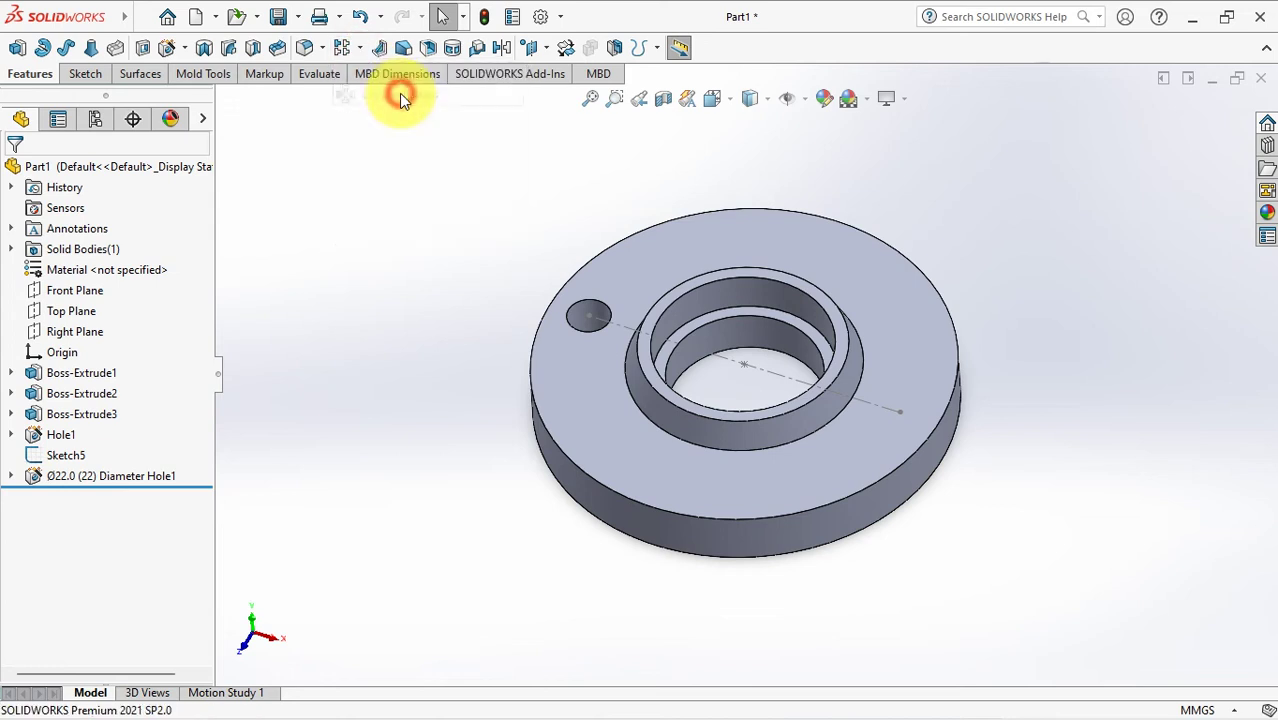
click(590, 315)
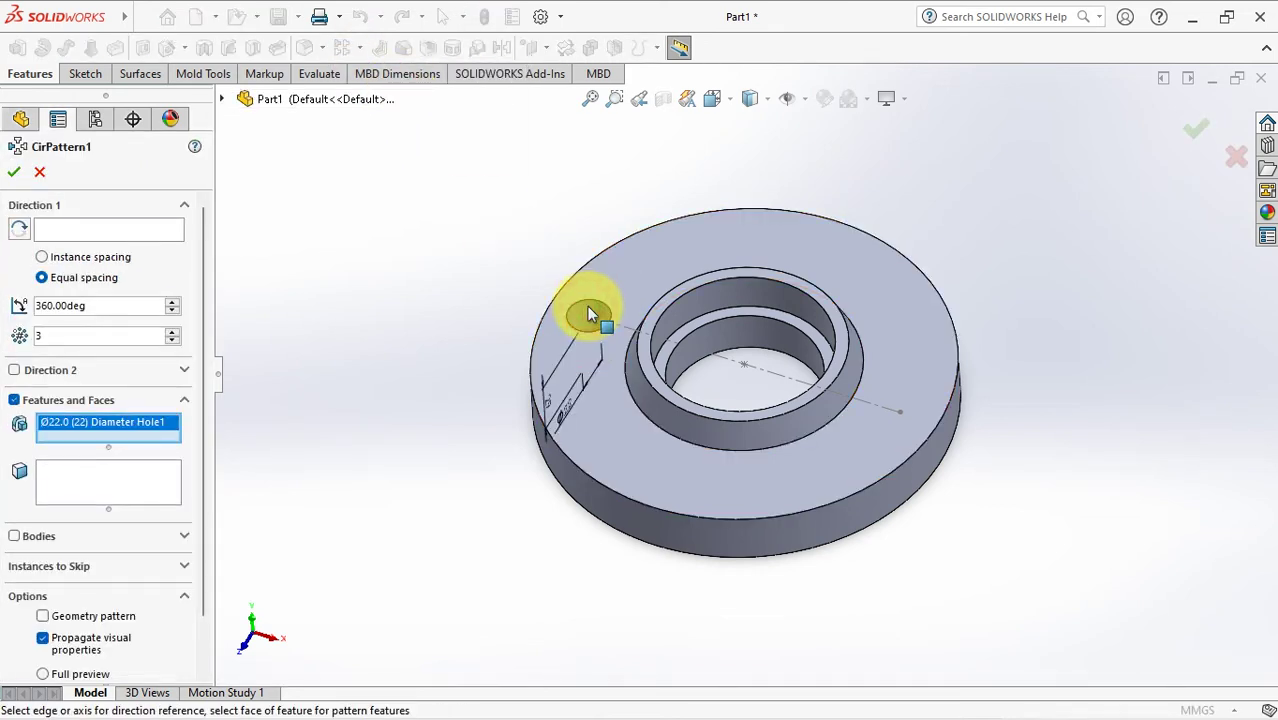
click(112, 229)
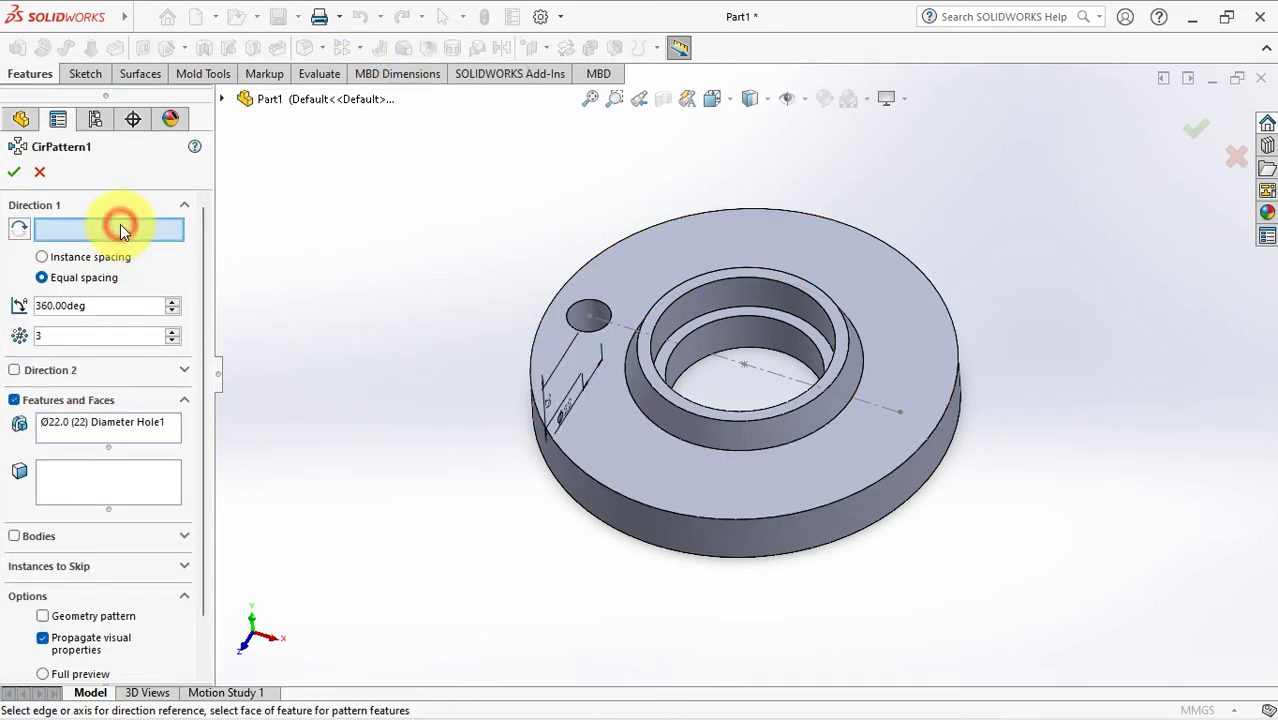
click(727, 296)
click(172, 330)
click(172, 330)
click(172, 330)
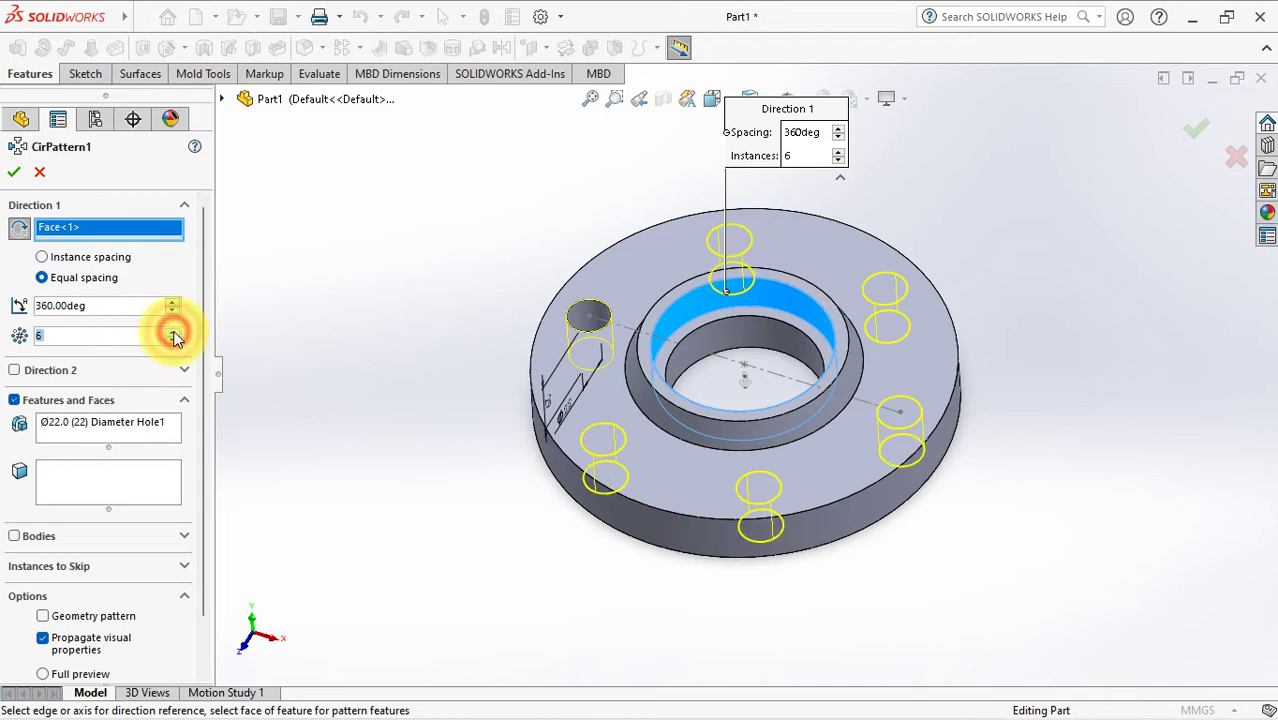
click(172, 330)
click(172, 330)
click(14, 172)
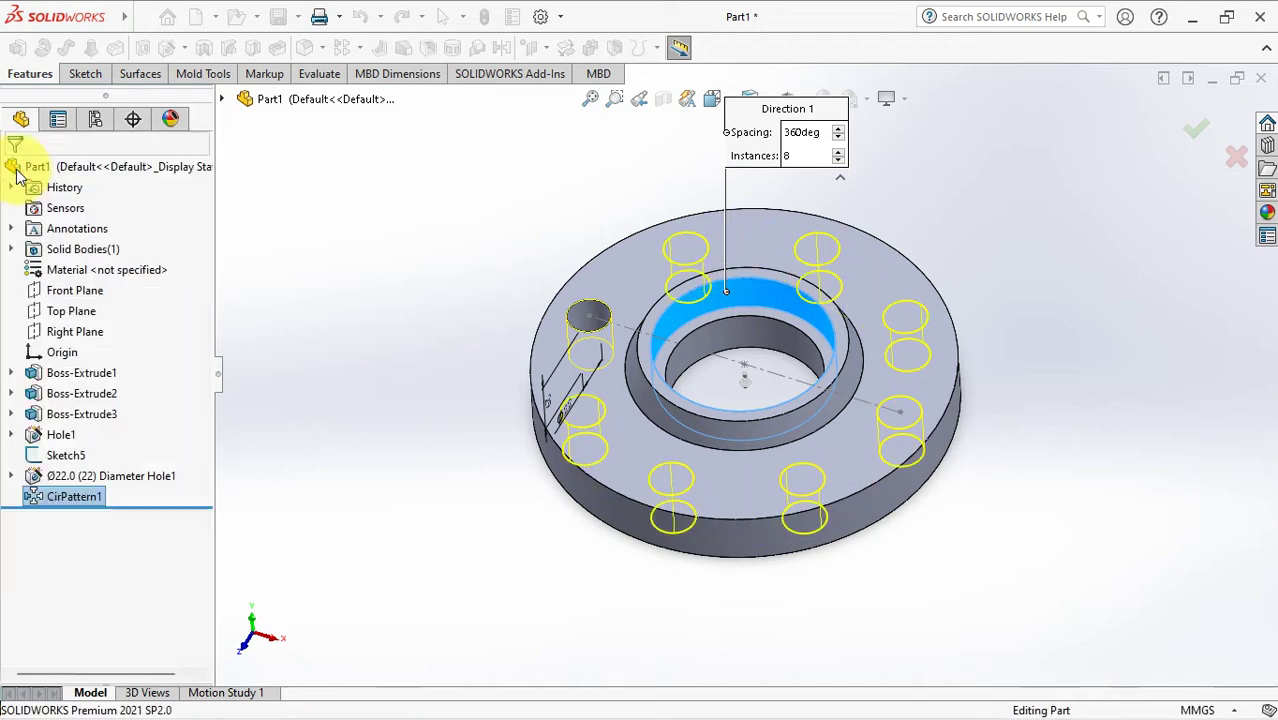
- Hide Sketch5's dashed centerline
click(785, 372)
click(863, 319)
middle_drag(1036, 430, 1041, 448)
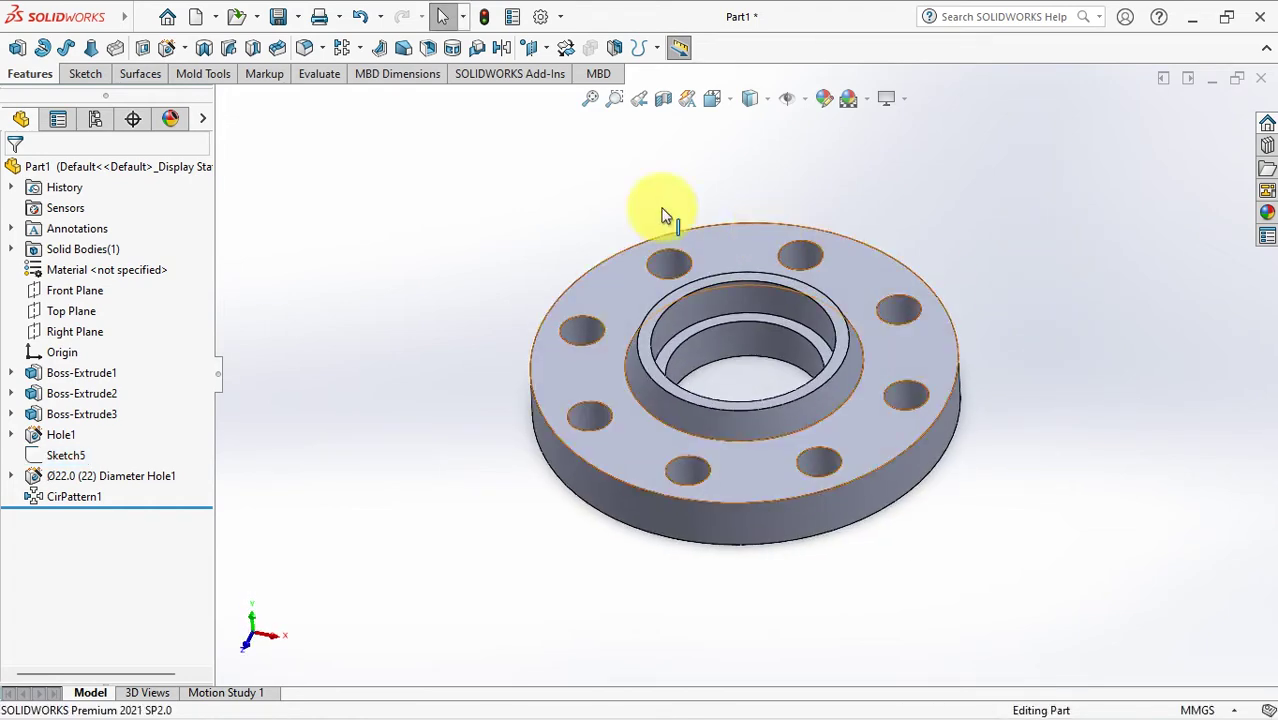
- Make a drawing from the part, choosing to save the part first under a new name
click(215, 16)
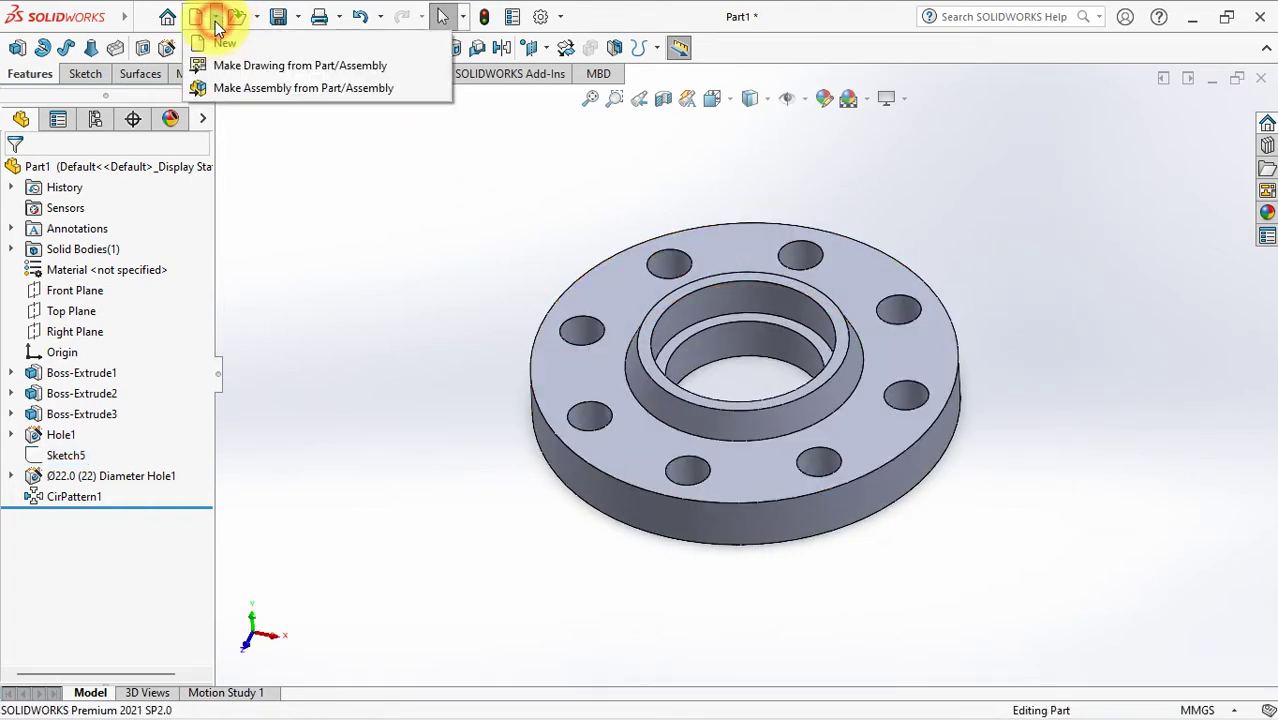
click(381, 66)
click(666, 384)
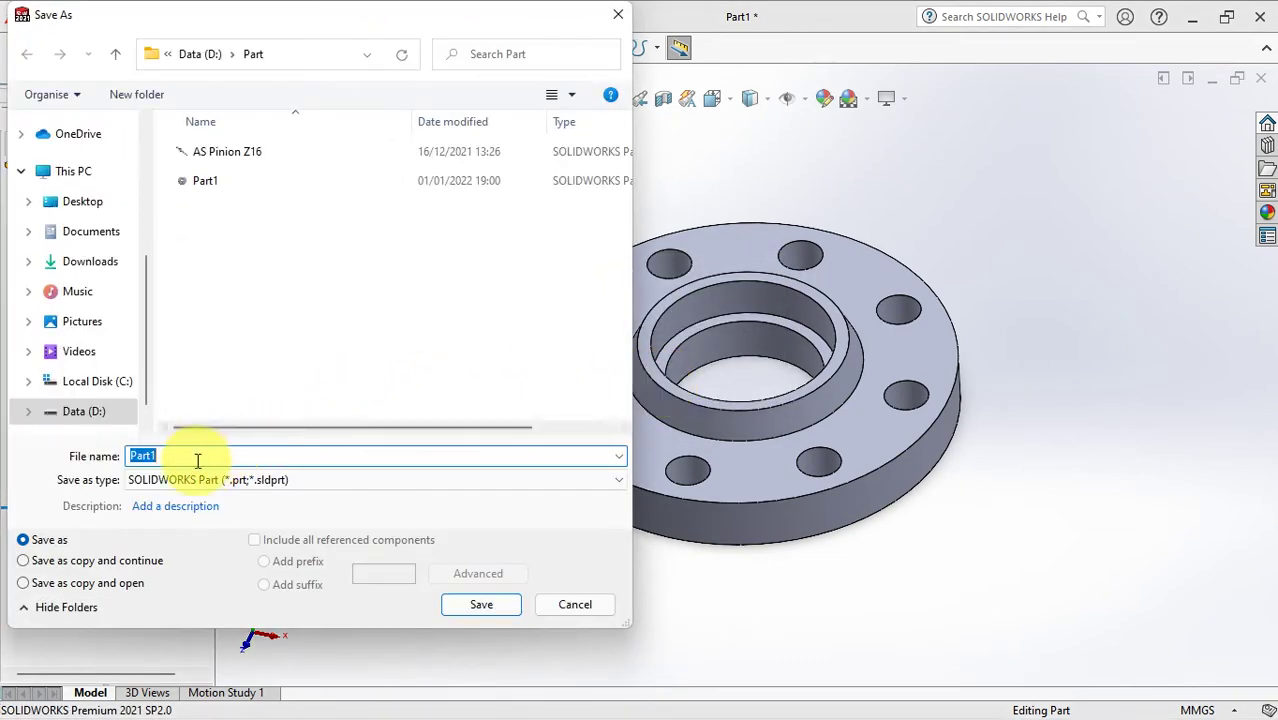
drag(176, 456, 99, 452)
text(Socked Weld Fla)
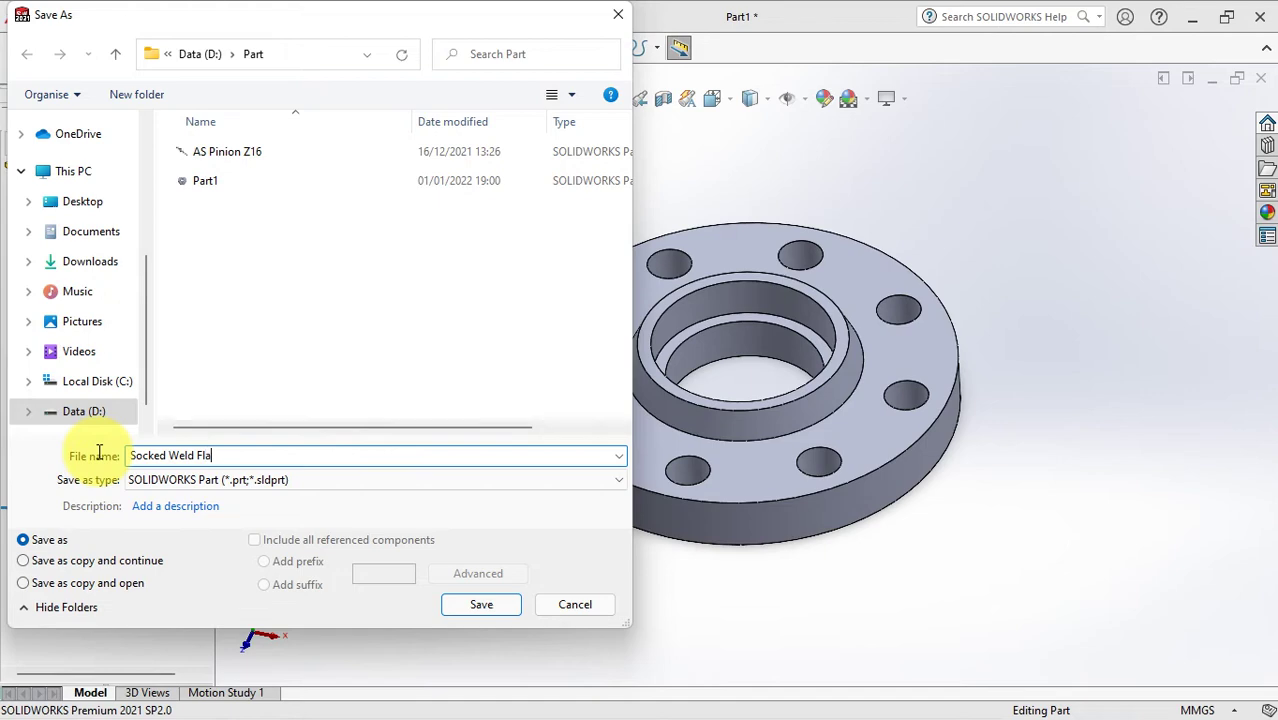
- Save the part as 'Socked Weld Flange' and choose an A4 (JIS) drawing sheet
text(nge)
click(507, 592)
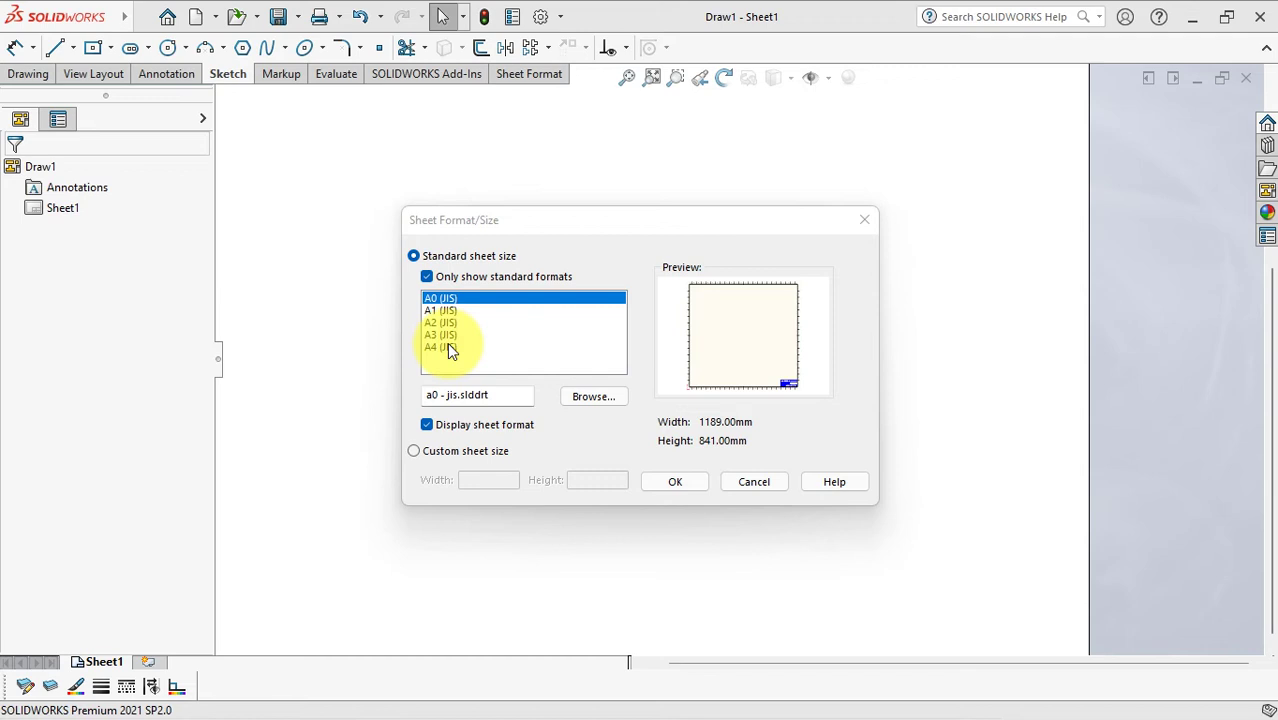
click(449, 347)
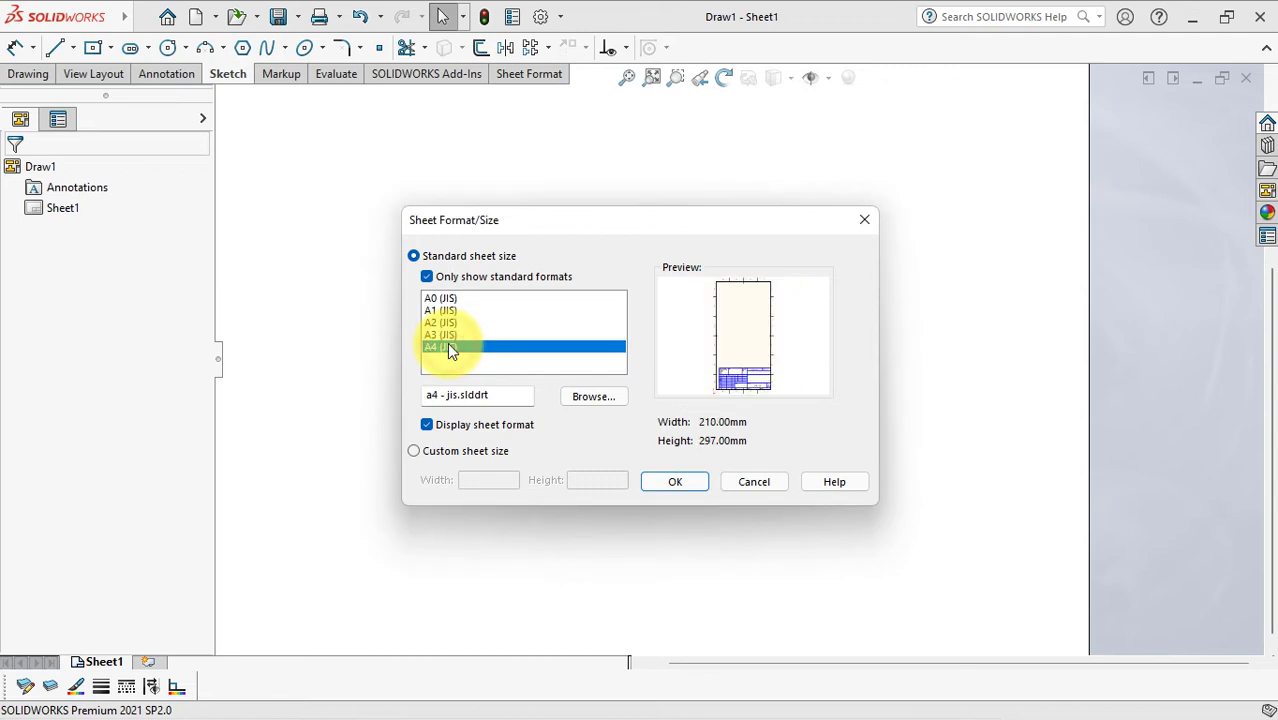
click(684, 487)
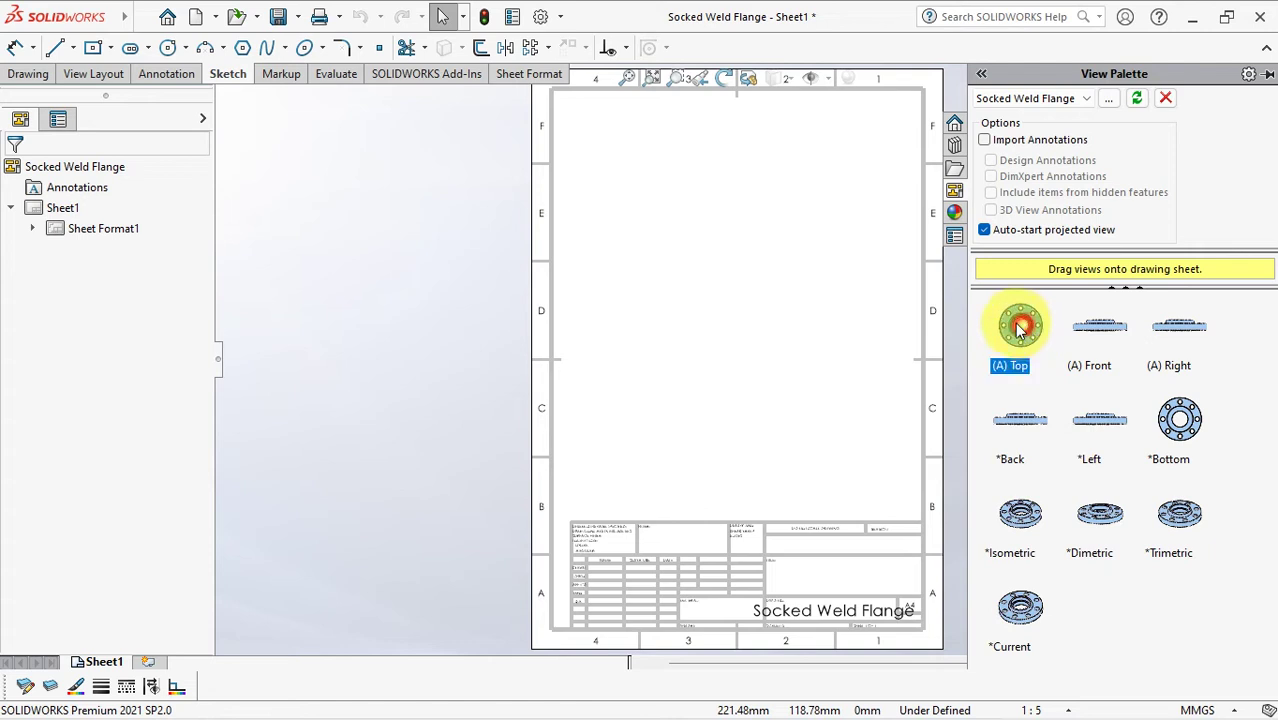
- Place the (A) Top view from the View Palette near the sheet top
drag(1020, 330, 735, 195)
click(735, 197)
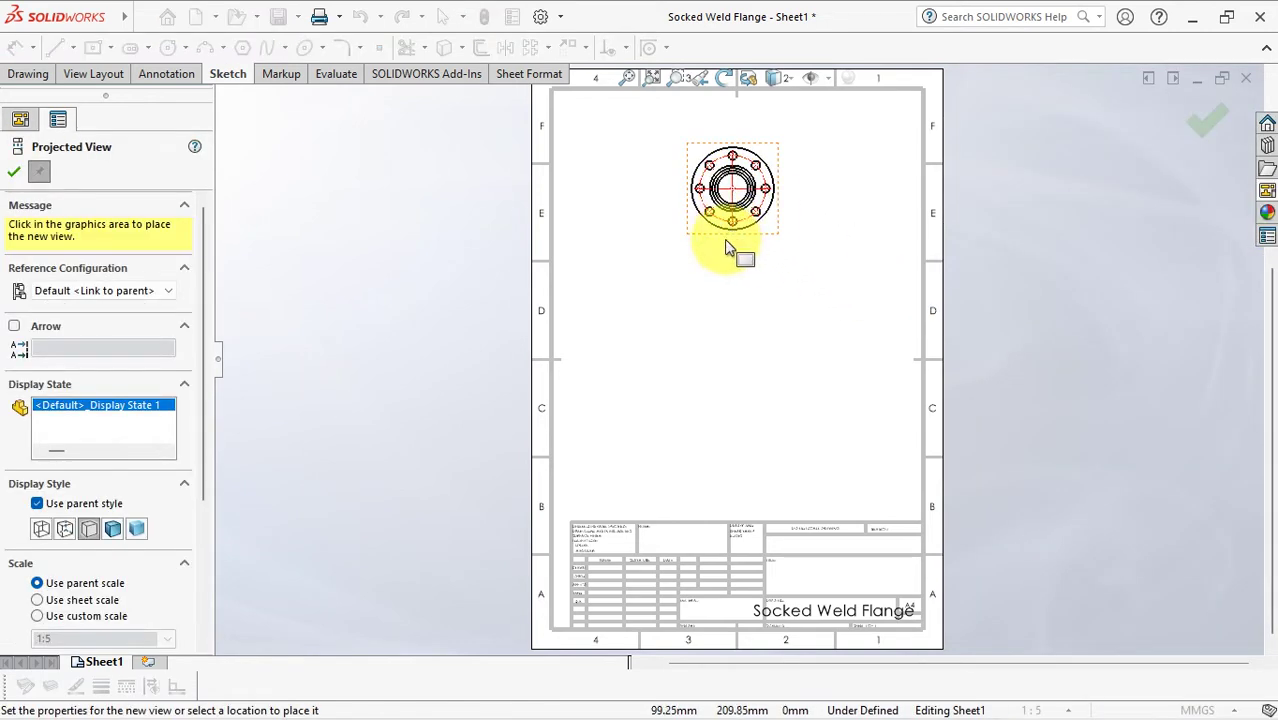
click(14, 172)
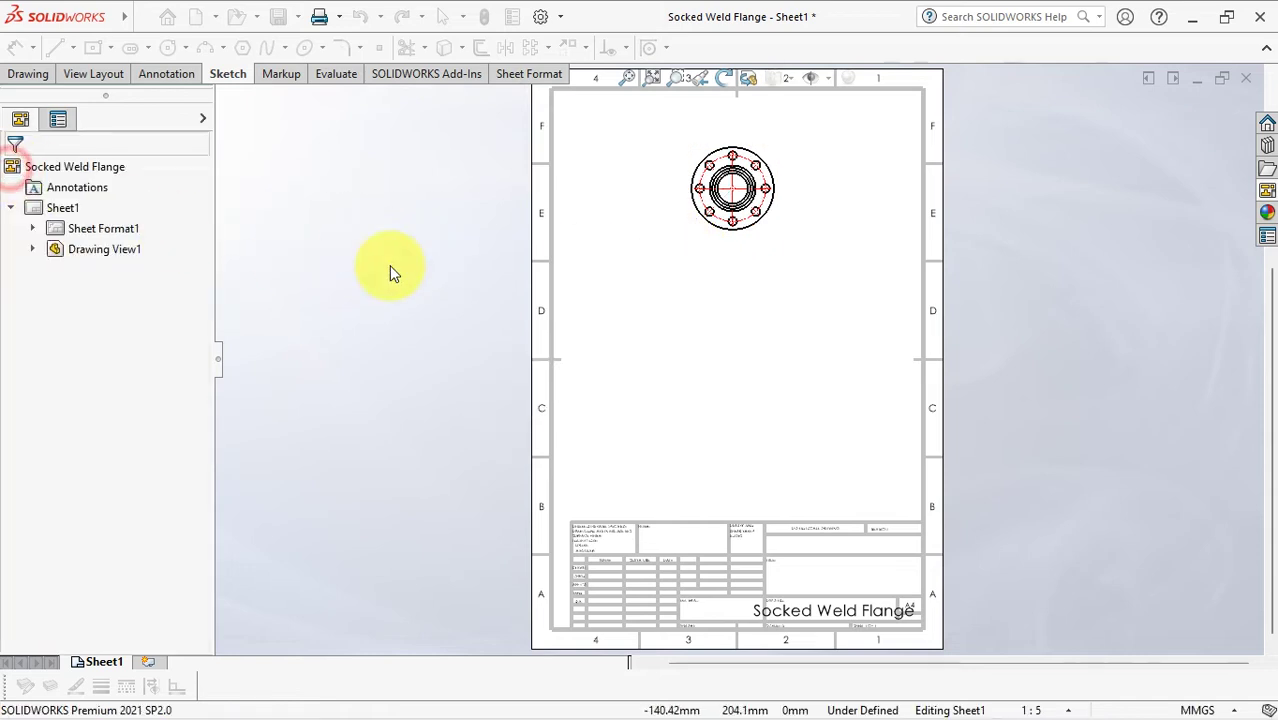
- Set the top view to a custom 1:2 scale and nudge it down the sheet
click(770, 240)
drag(205, 360, 204, 524)
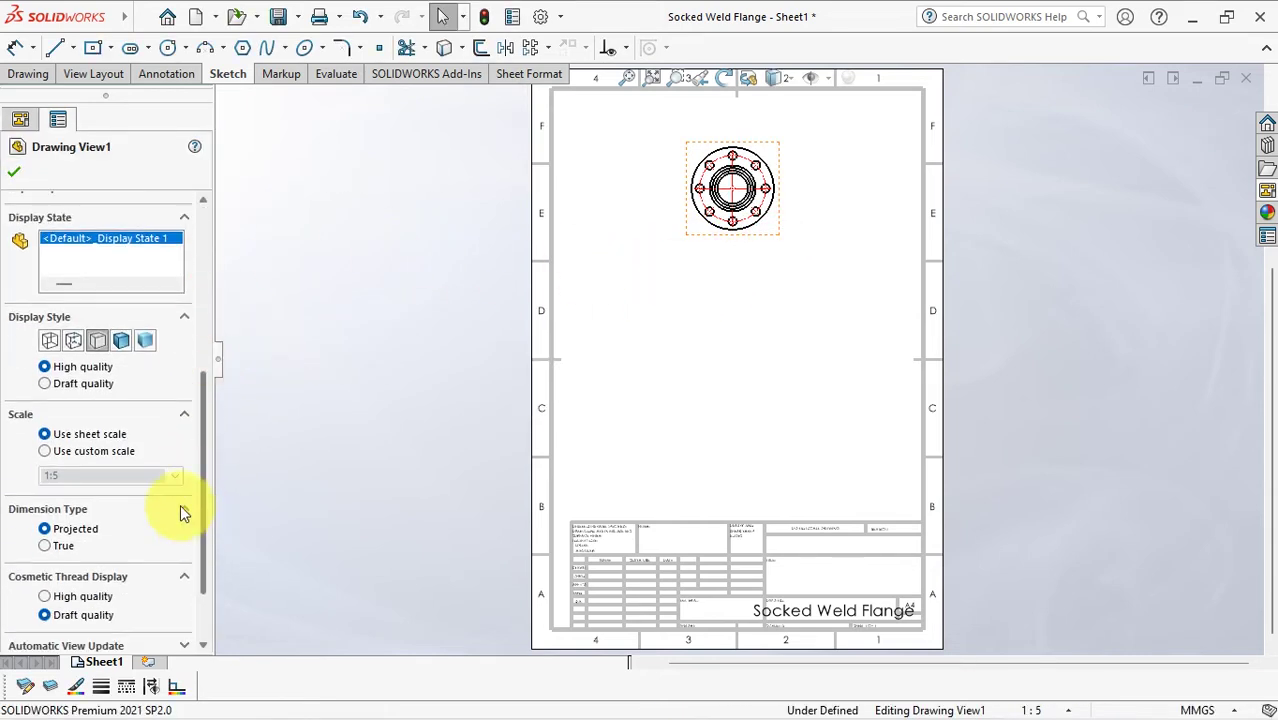
click(45, 451)
click(172, 481)
click(143, 500)
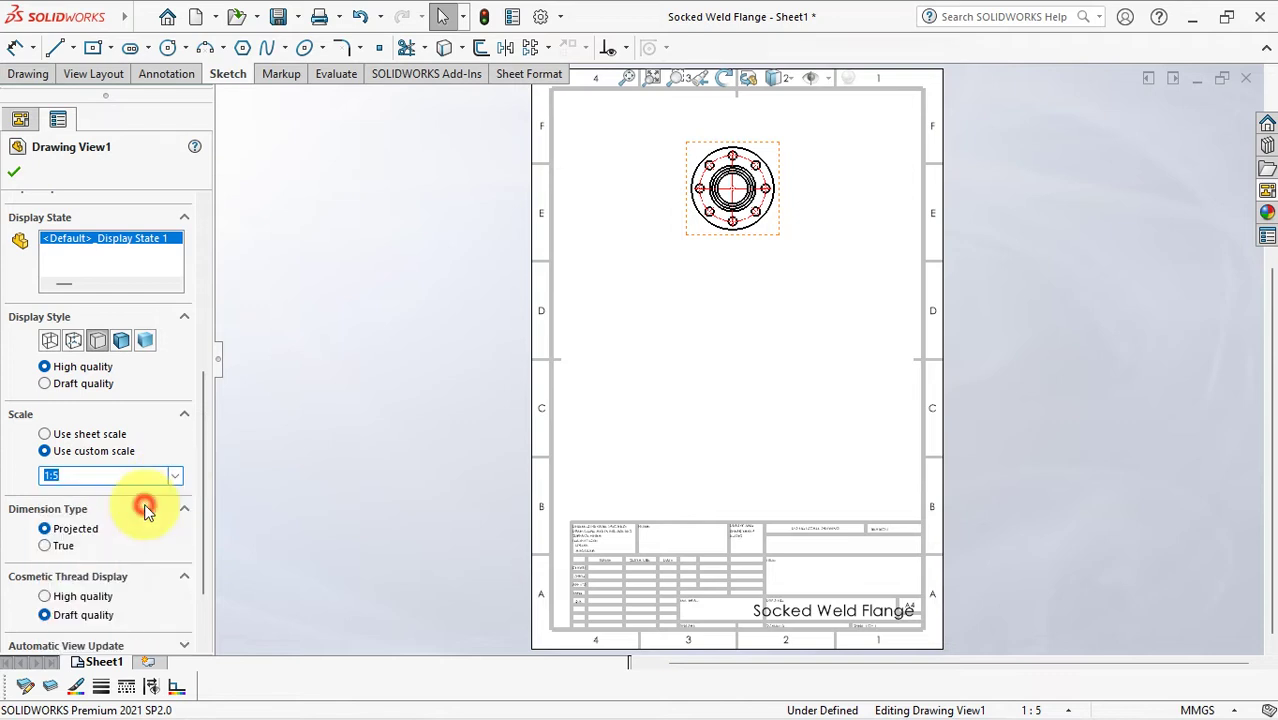
click(15, 177)
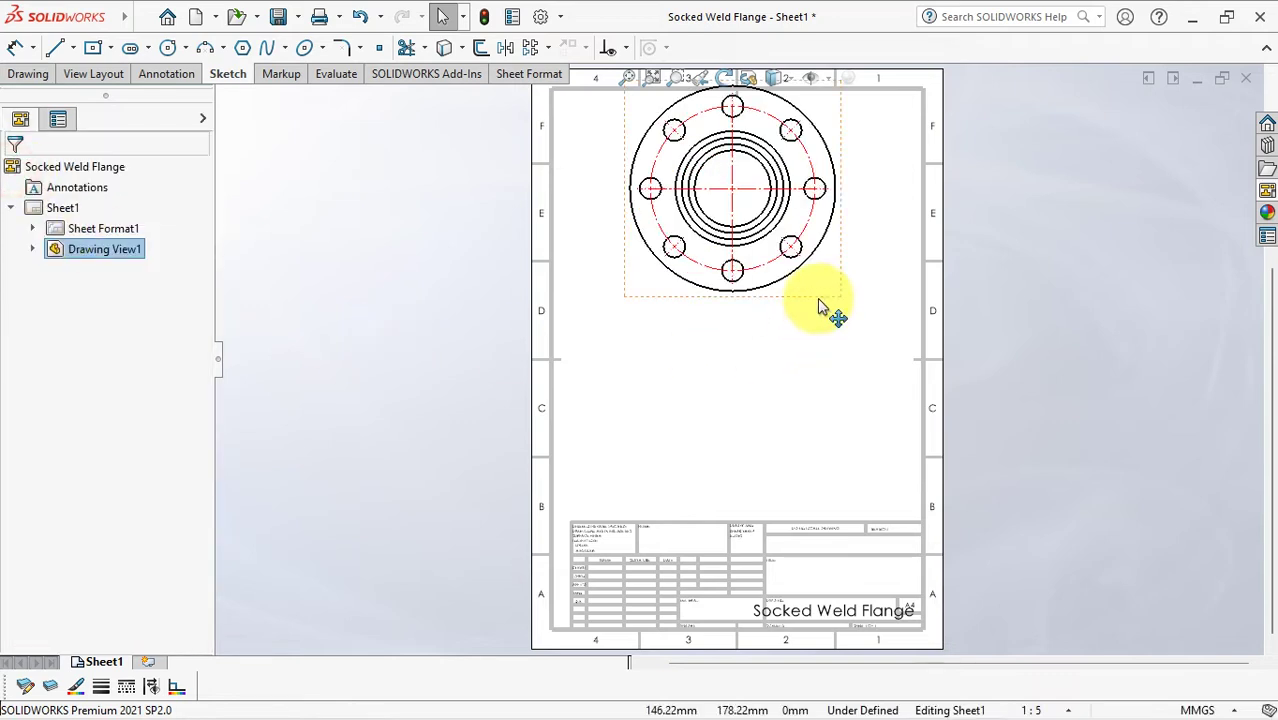
drag(826, 305, 822, 342)
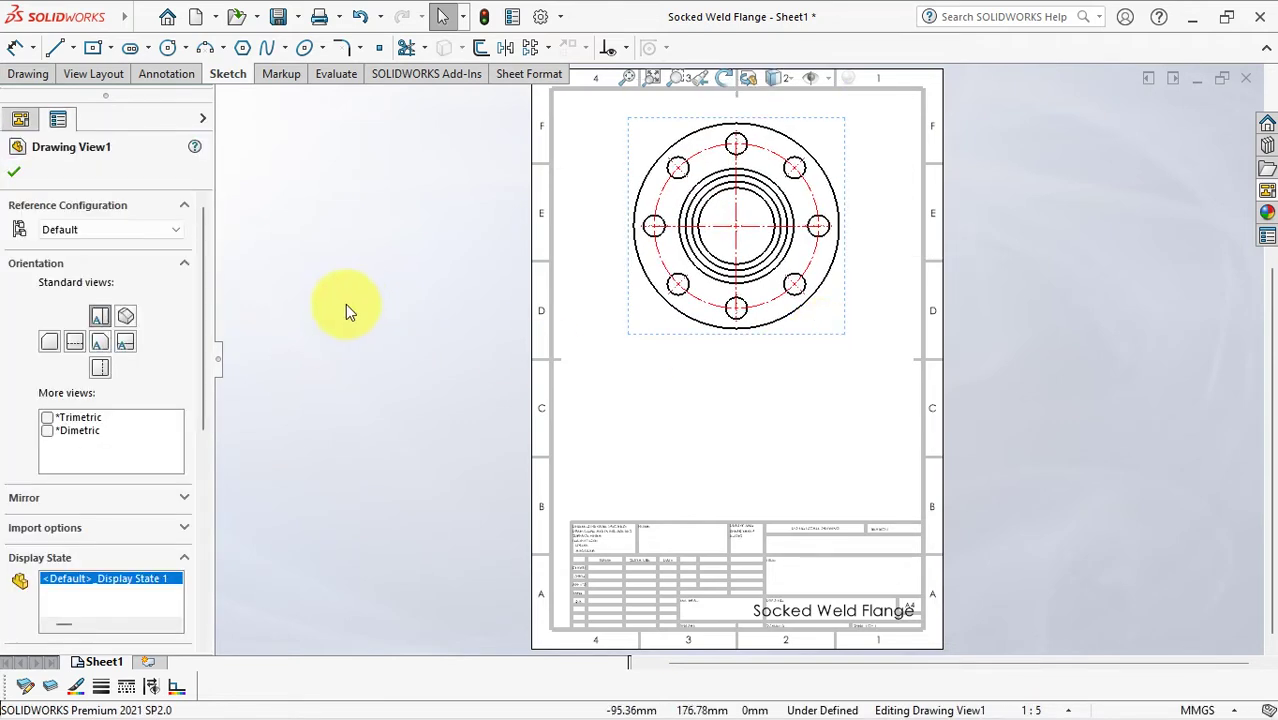
click(346, 306)
- Cut section A-A horizontally through the flange centre and place it below the top view
click(30, 76)
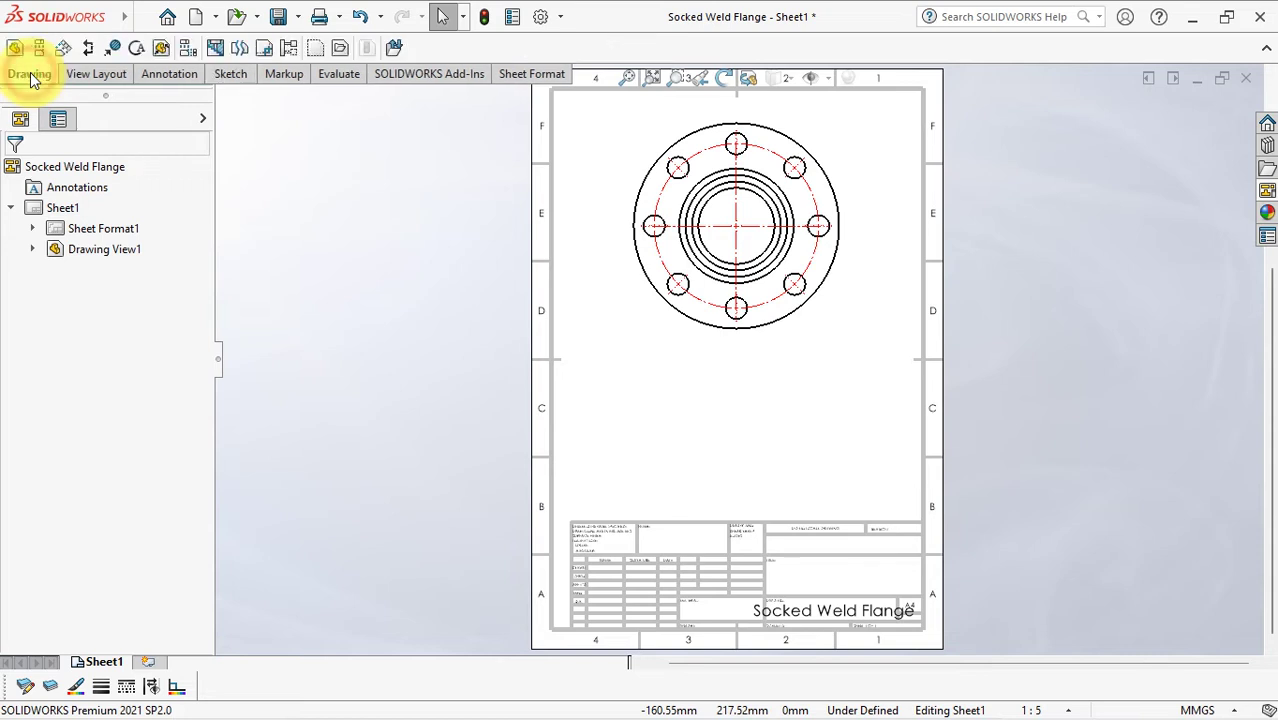
click(91, 49)
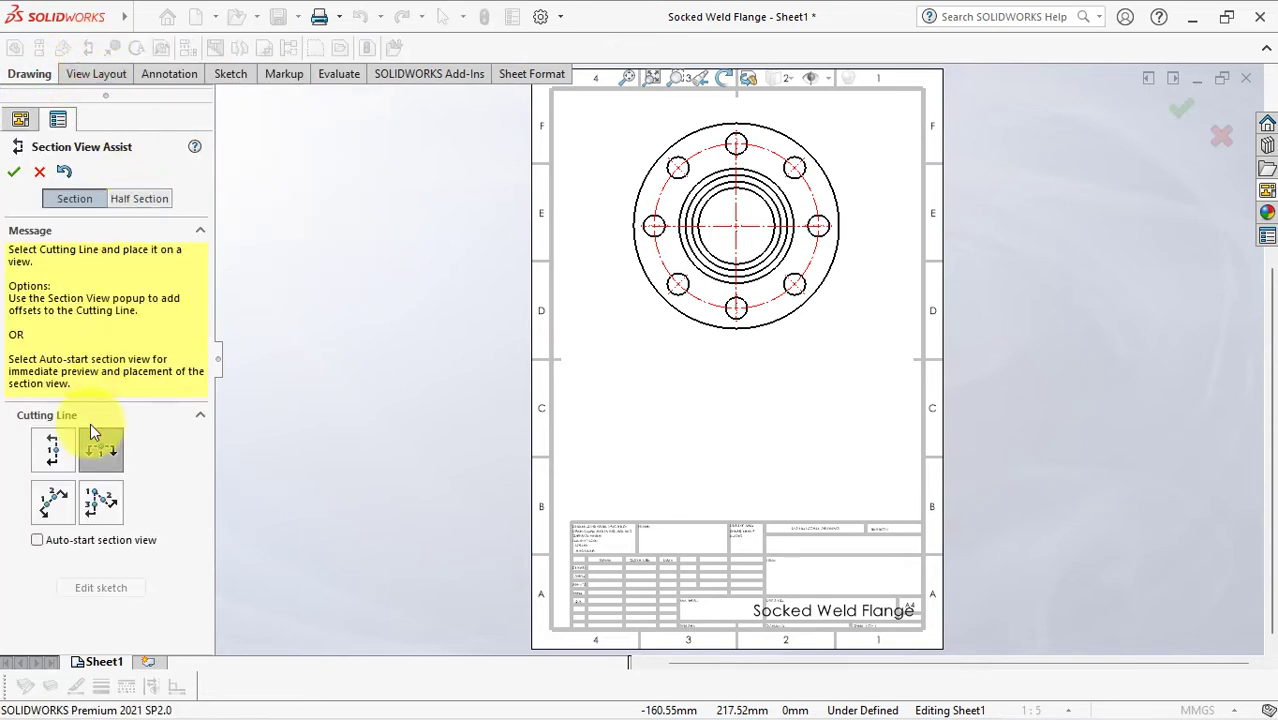
click(736, 226)
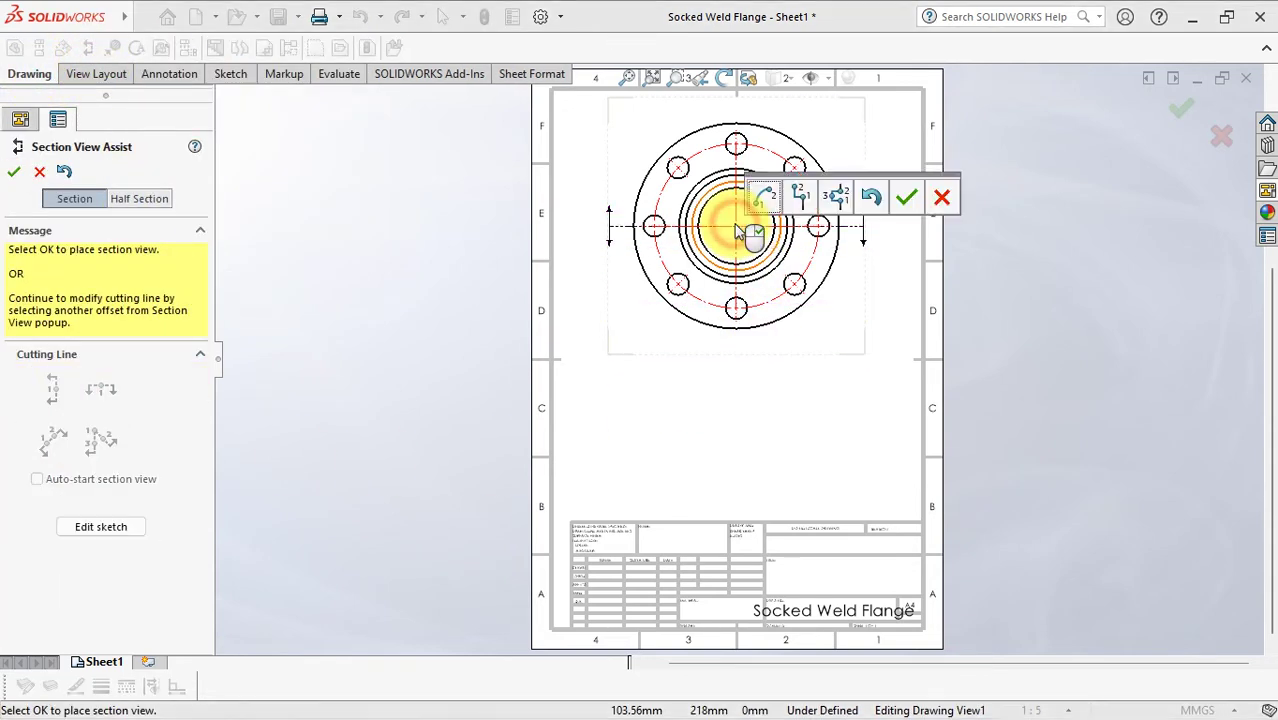
click(908, 198)
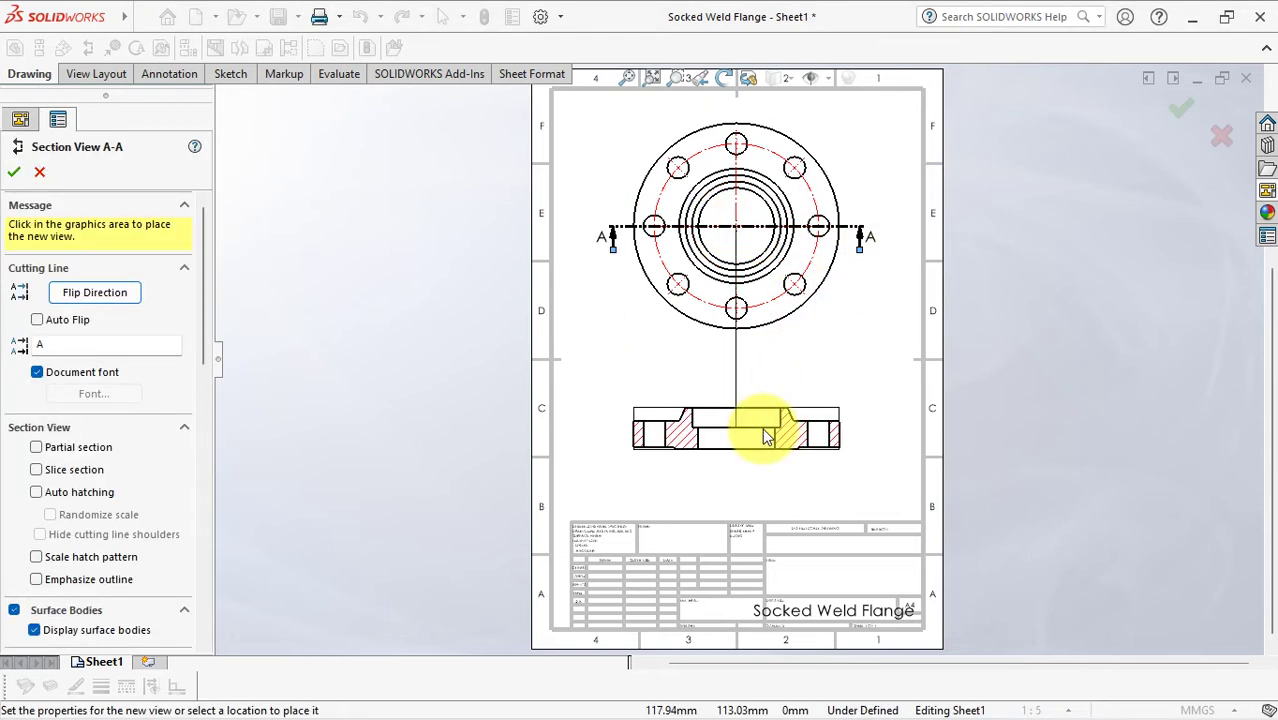
click(763, 435)
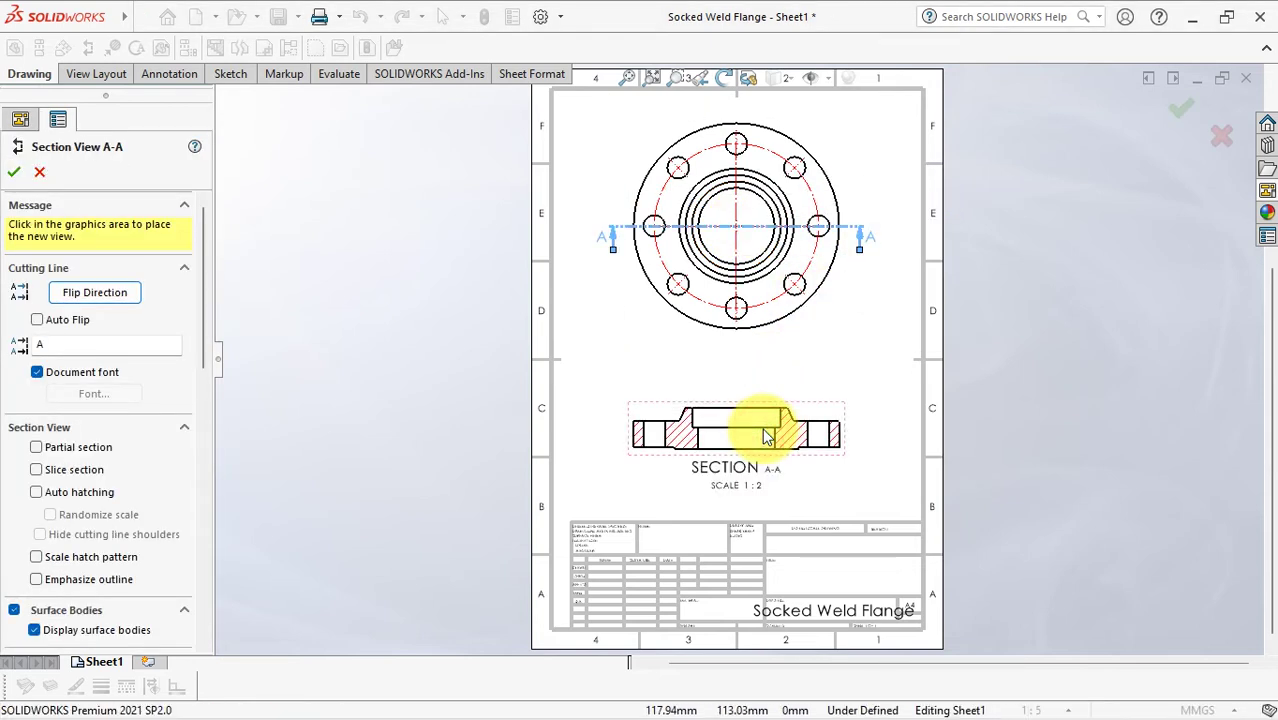
click(14, 172)
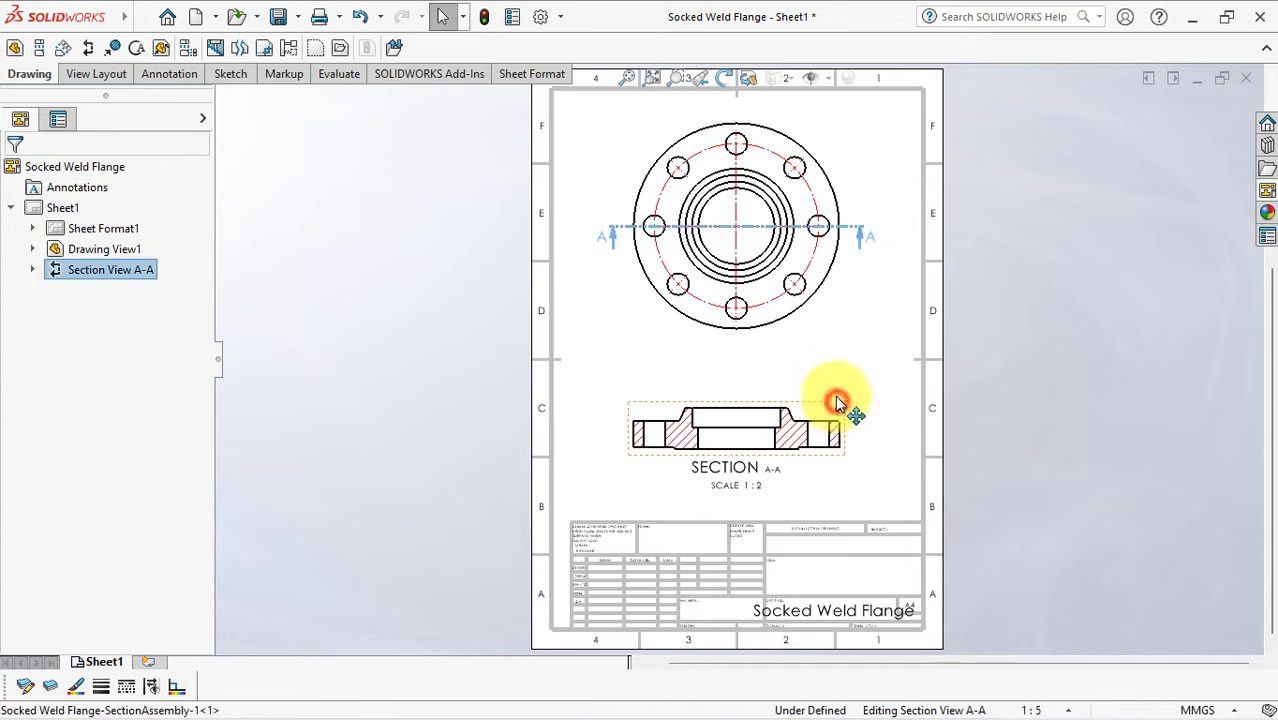
drag(838, 399, 837, 375)
drag(736, 434, 737, 474)
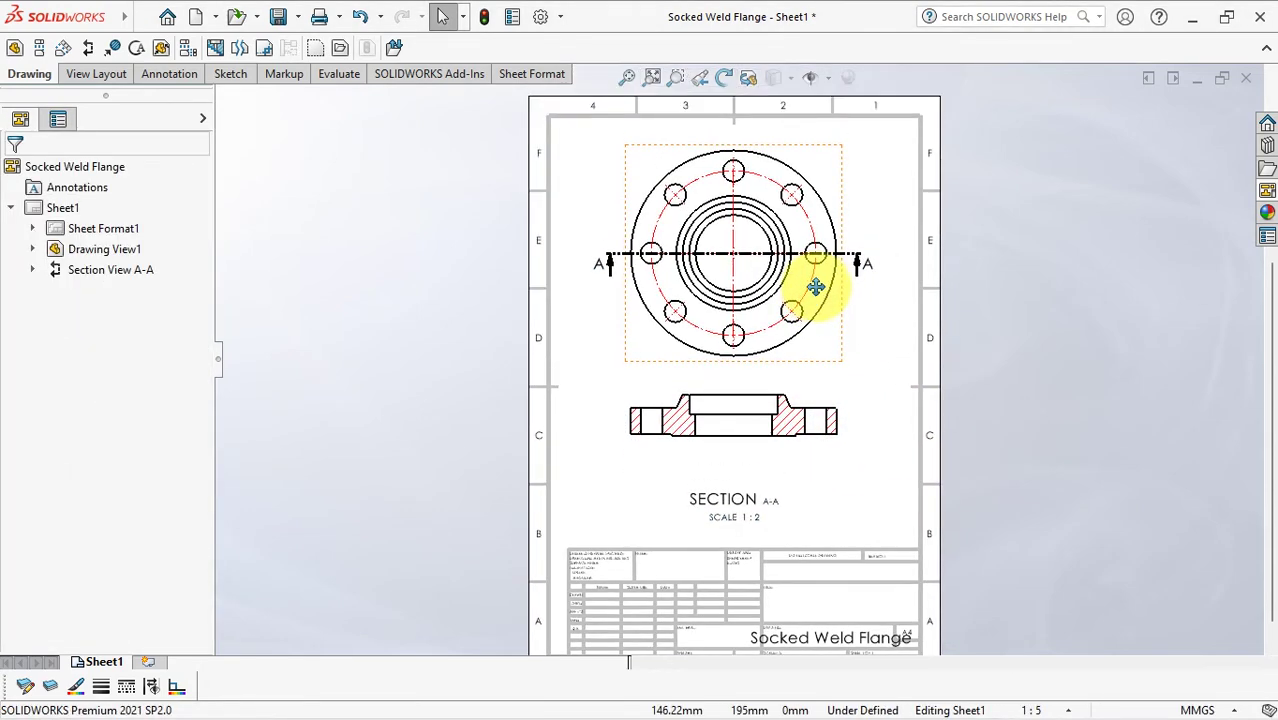
- Add centerlines through the central bore and both bolt holes of section A-A, then nudge the view down
scroll(777, 366, down, 3)
scroll(777, 366, down, 1)
middle_drag(913, 385, 890, 165)
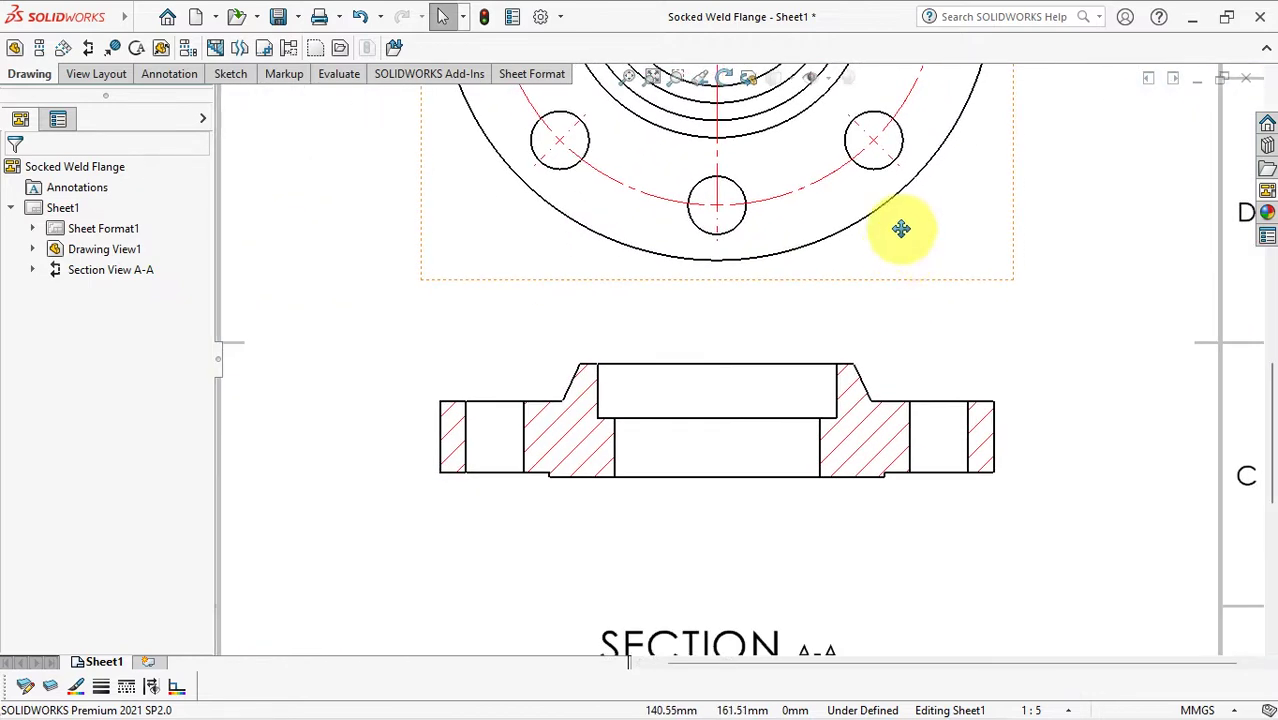
scroll(991, 240, up, 1)
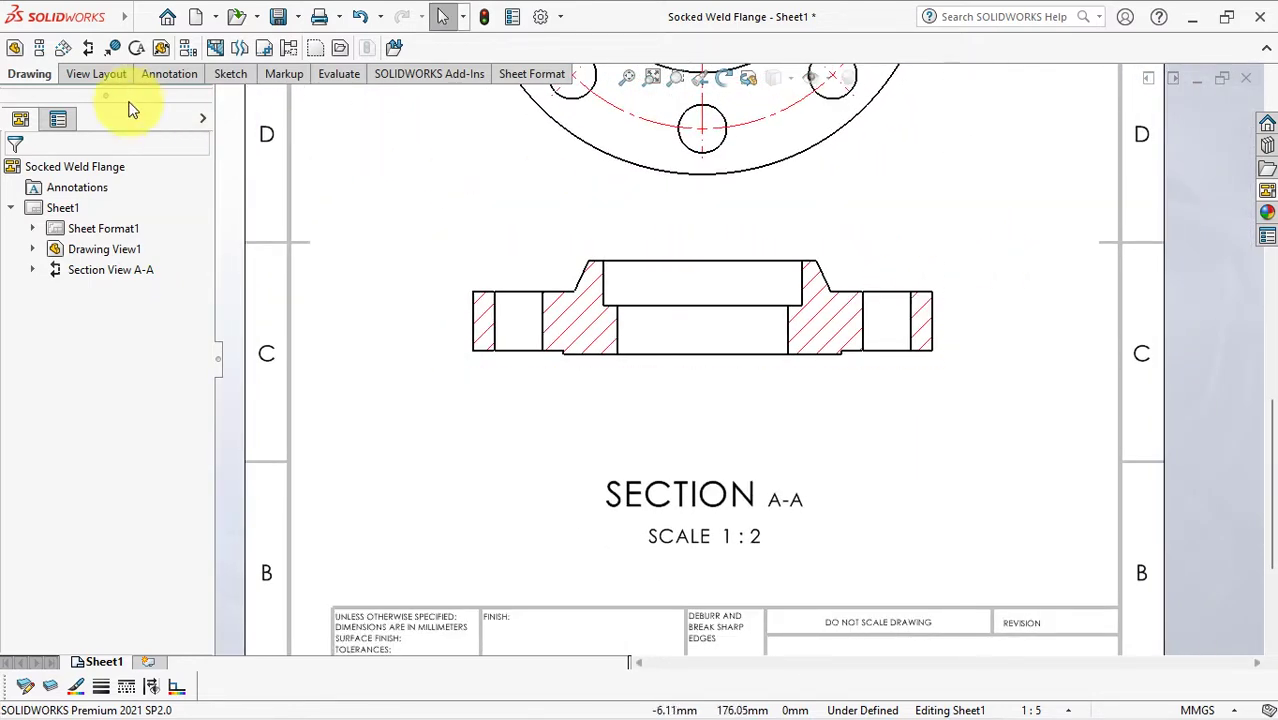
click(191, 78)
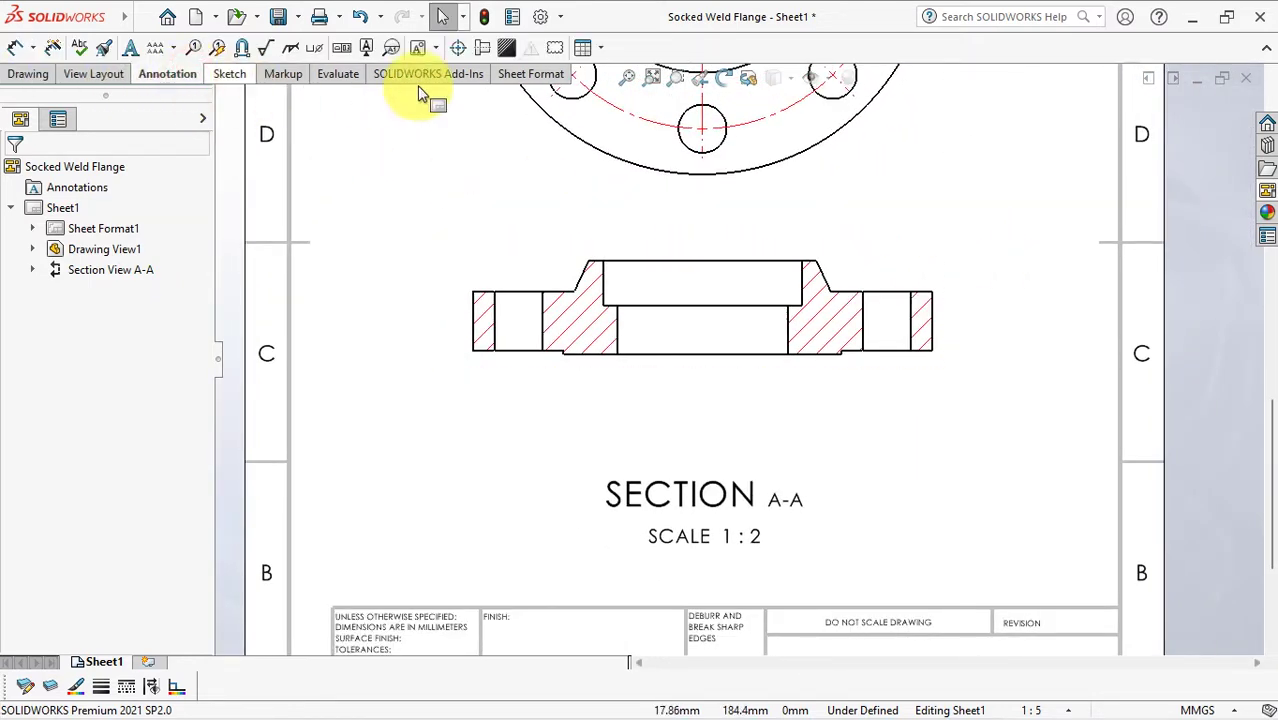
click(484, 46)
click(684, 330)
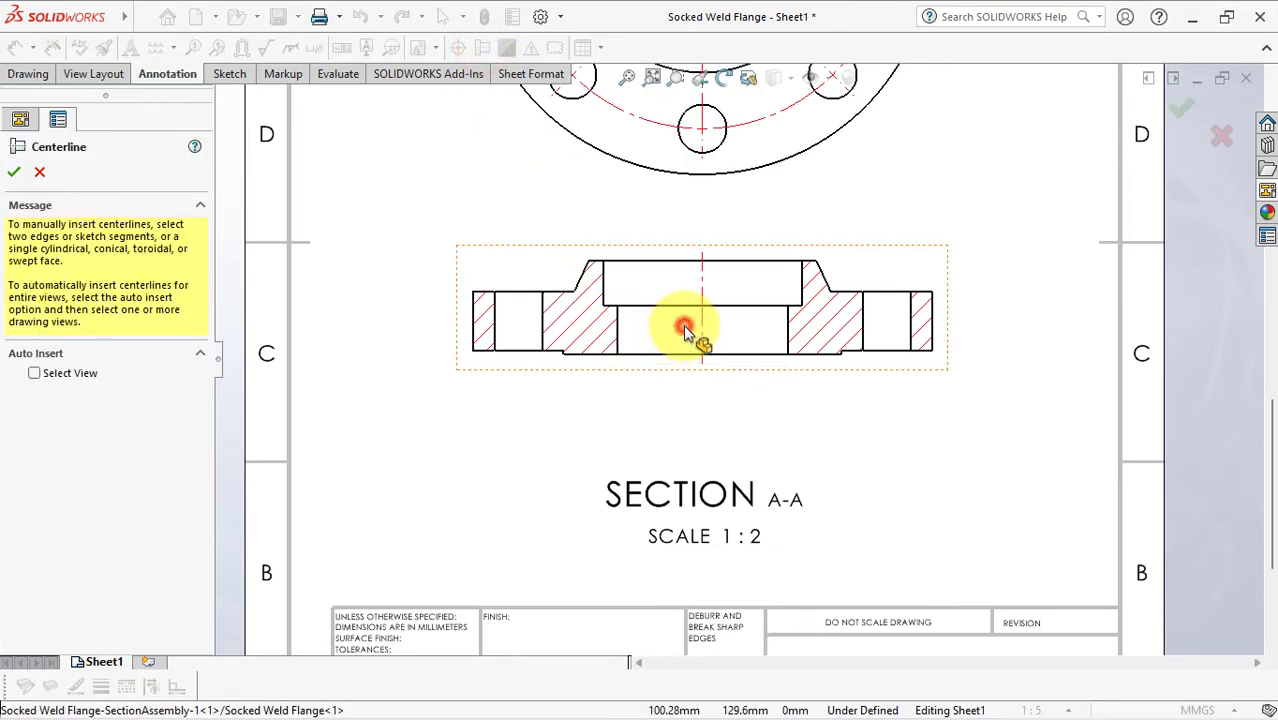
click(494, 326)
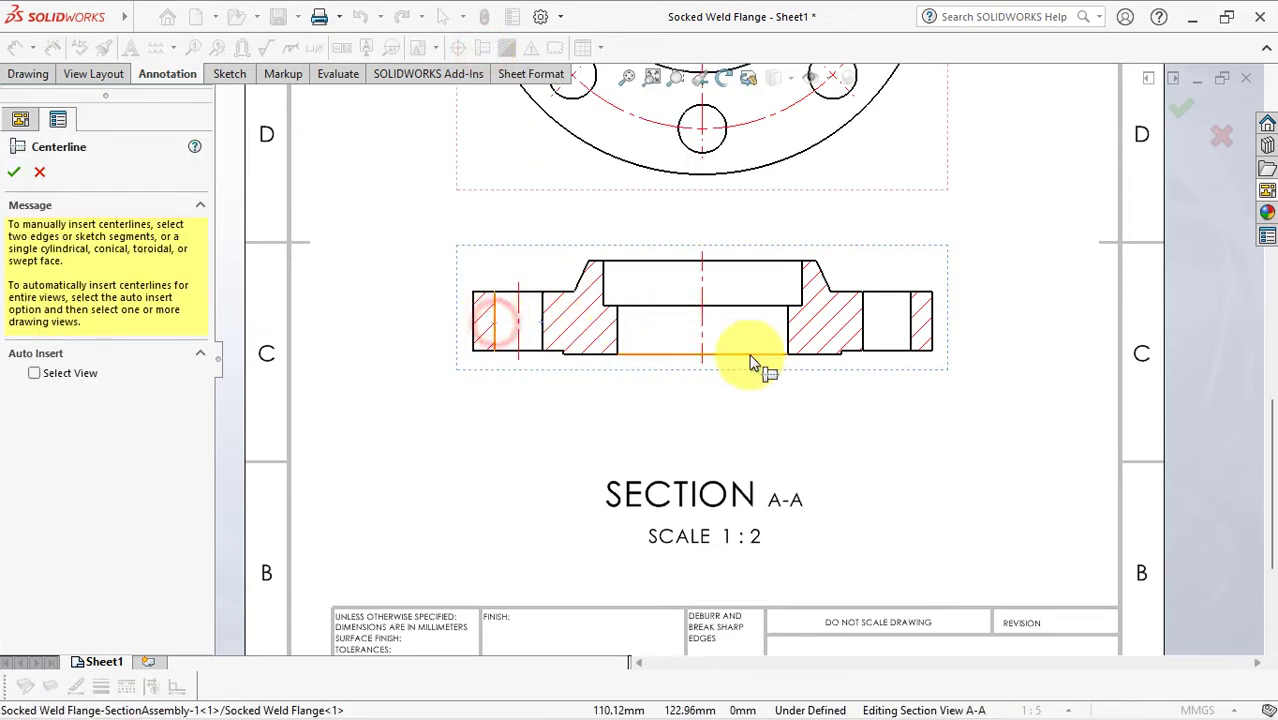
click(14, 172)
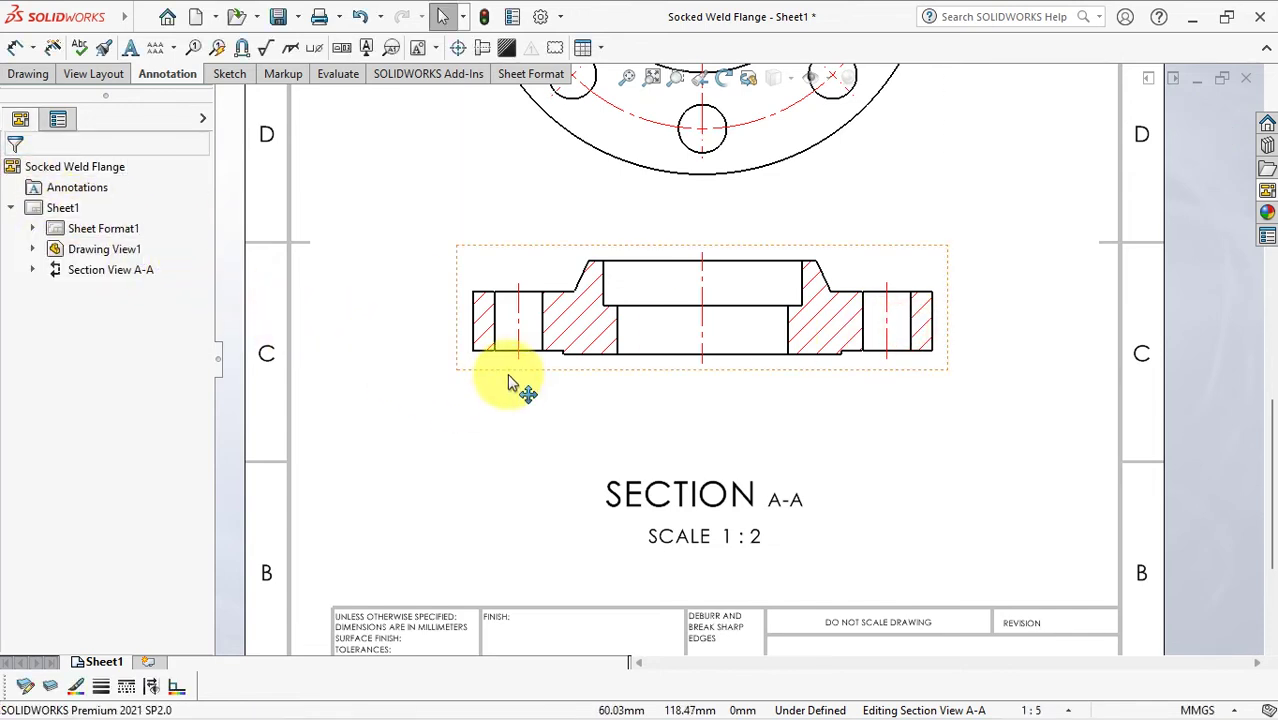
drag(510, 382, 508, 392)
click(367, 415)
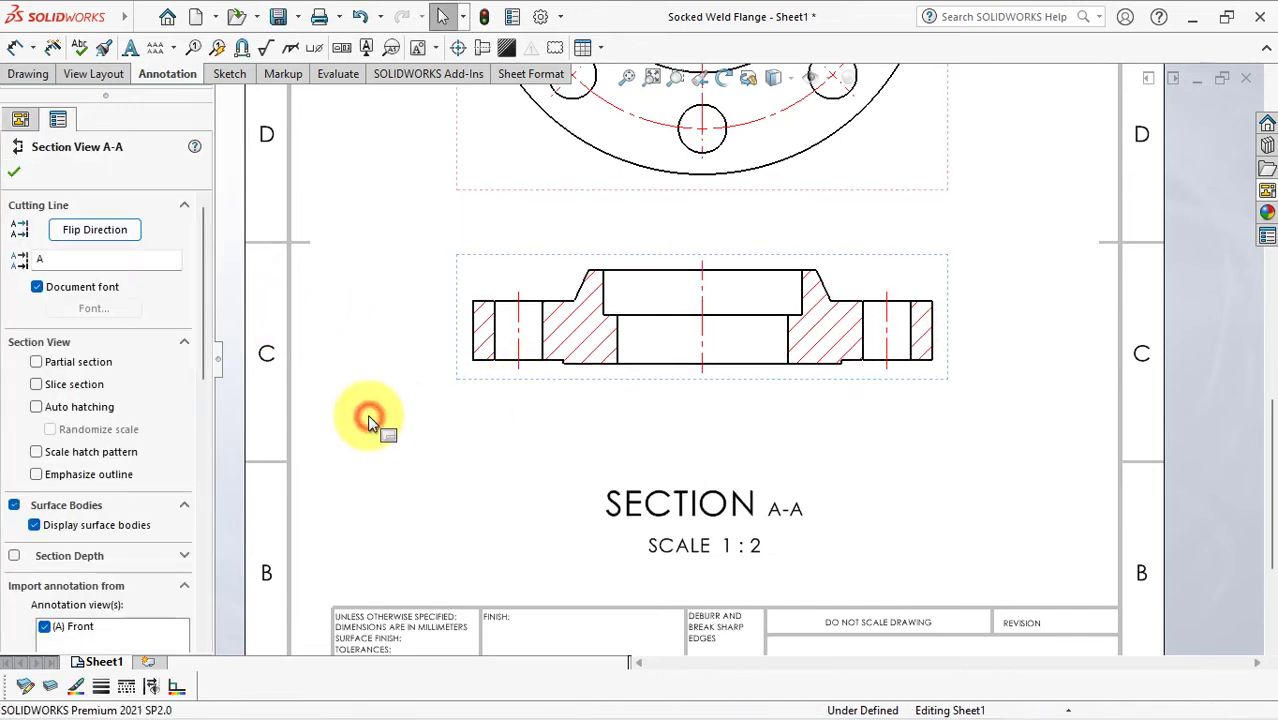
- Dimension the socket bore Ø90.70, hub Ø117.00 and through bore Ø77.90 in section A-A
click(17, 55)
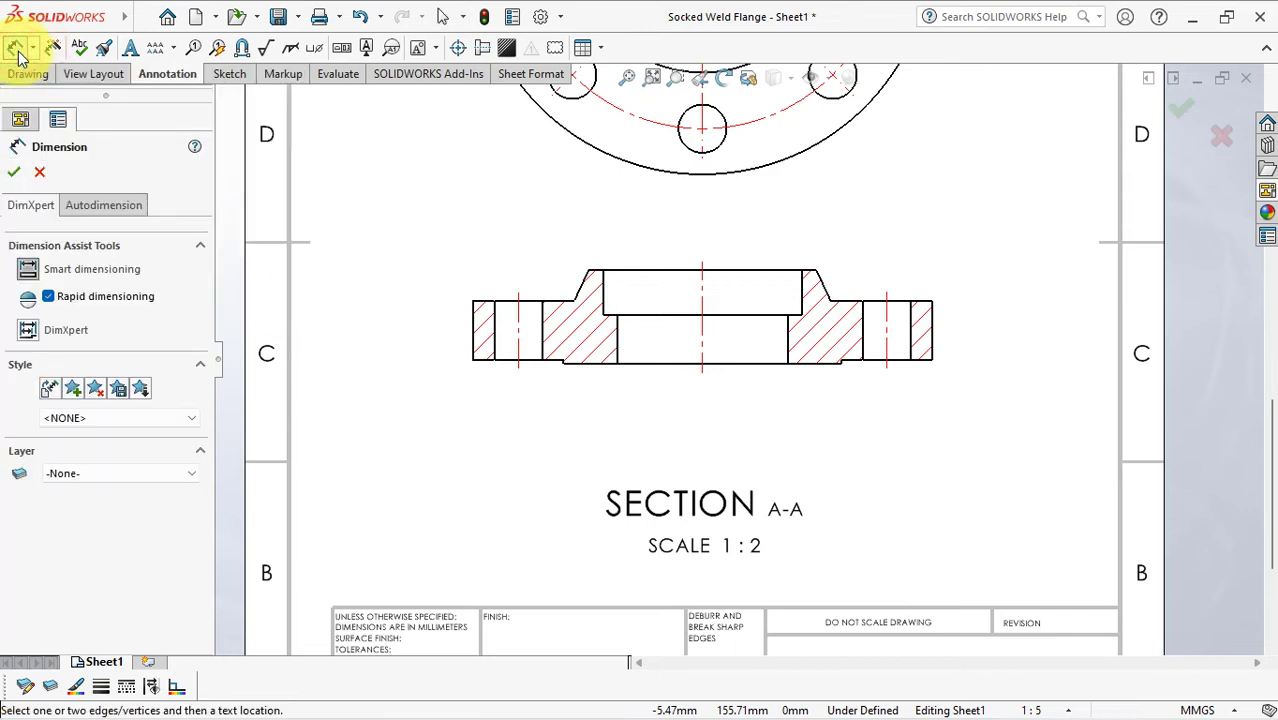
click(604, 296)
click(801, 295)
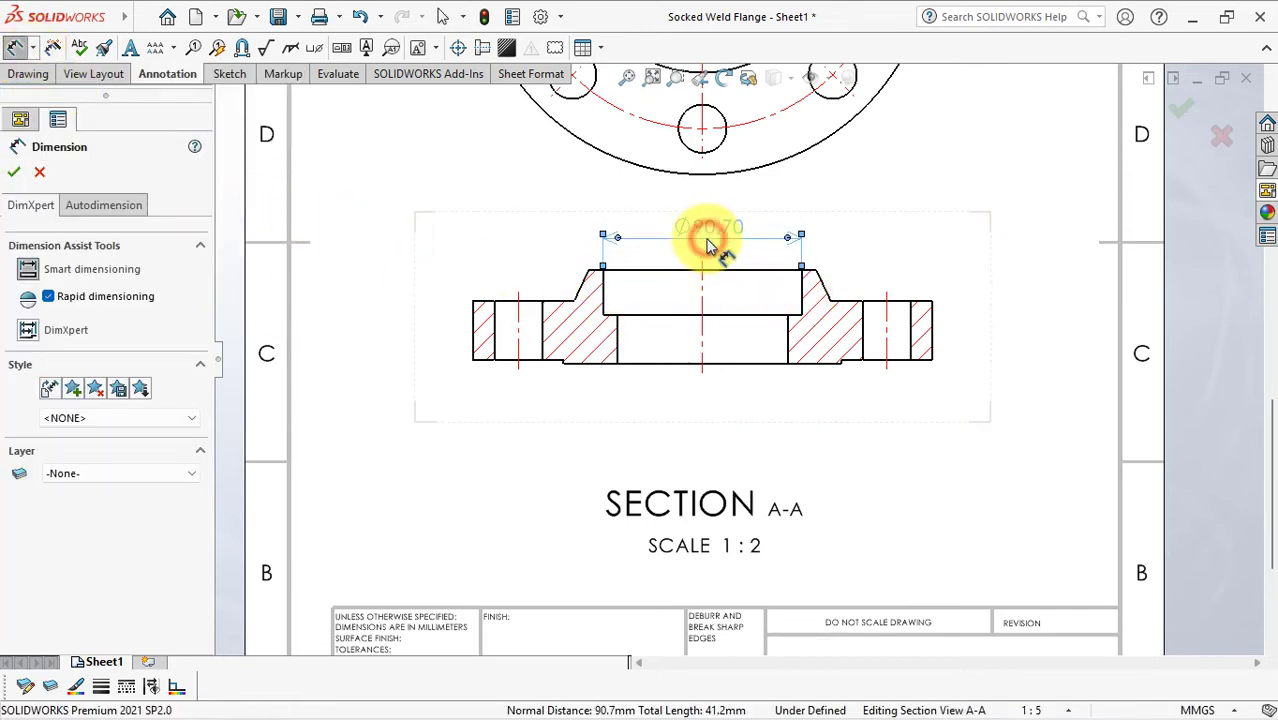
click(707, 247)
click(575, 299)
click(830, 300)
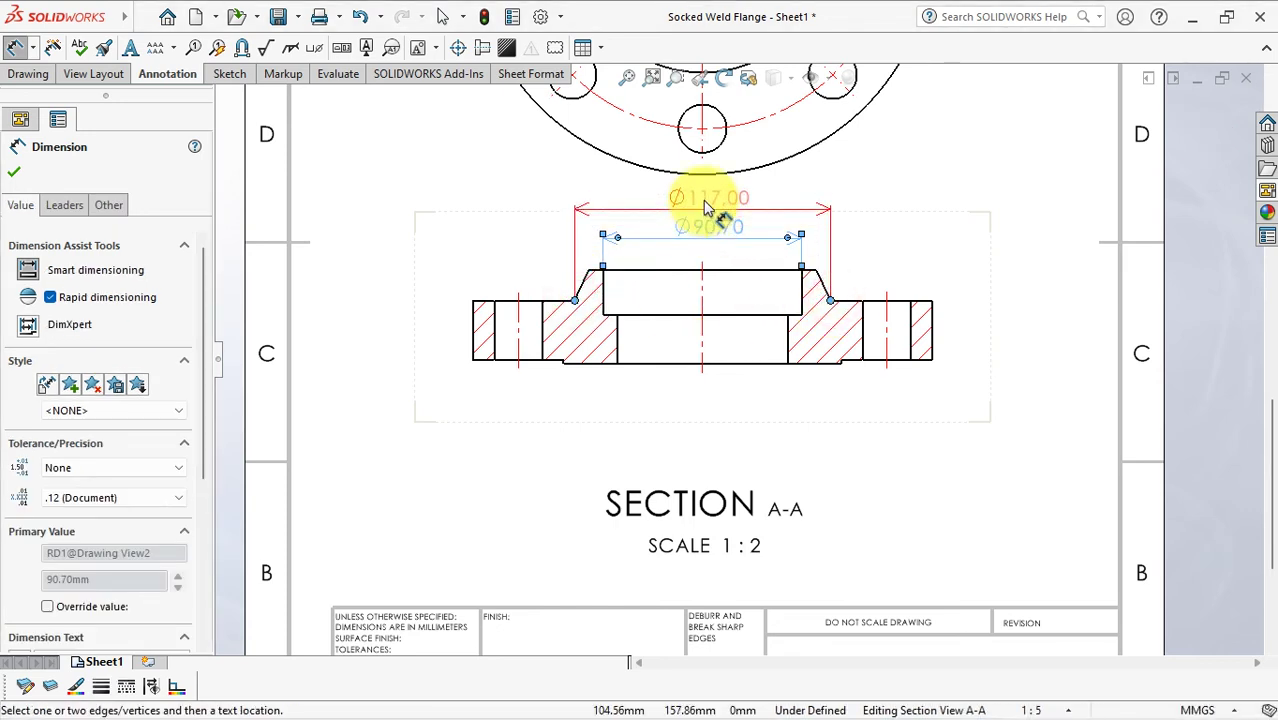
click(715, 212)
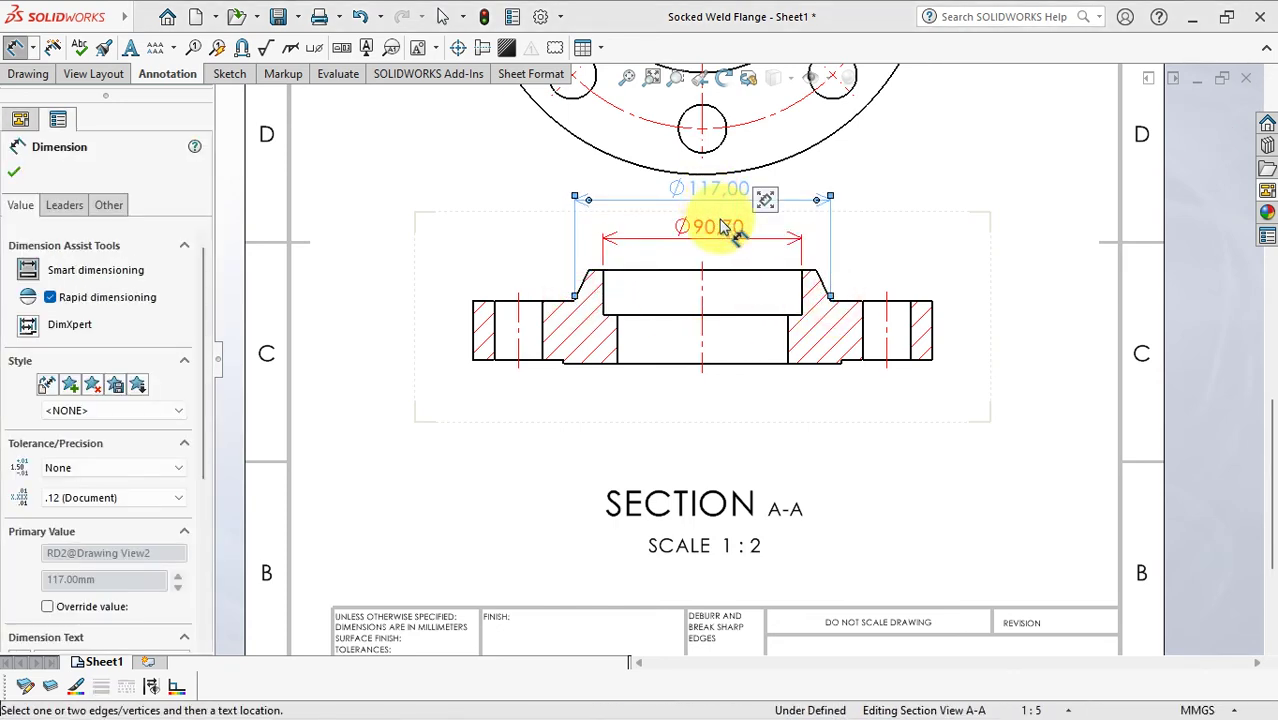
click(620, 352)
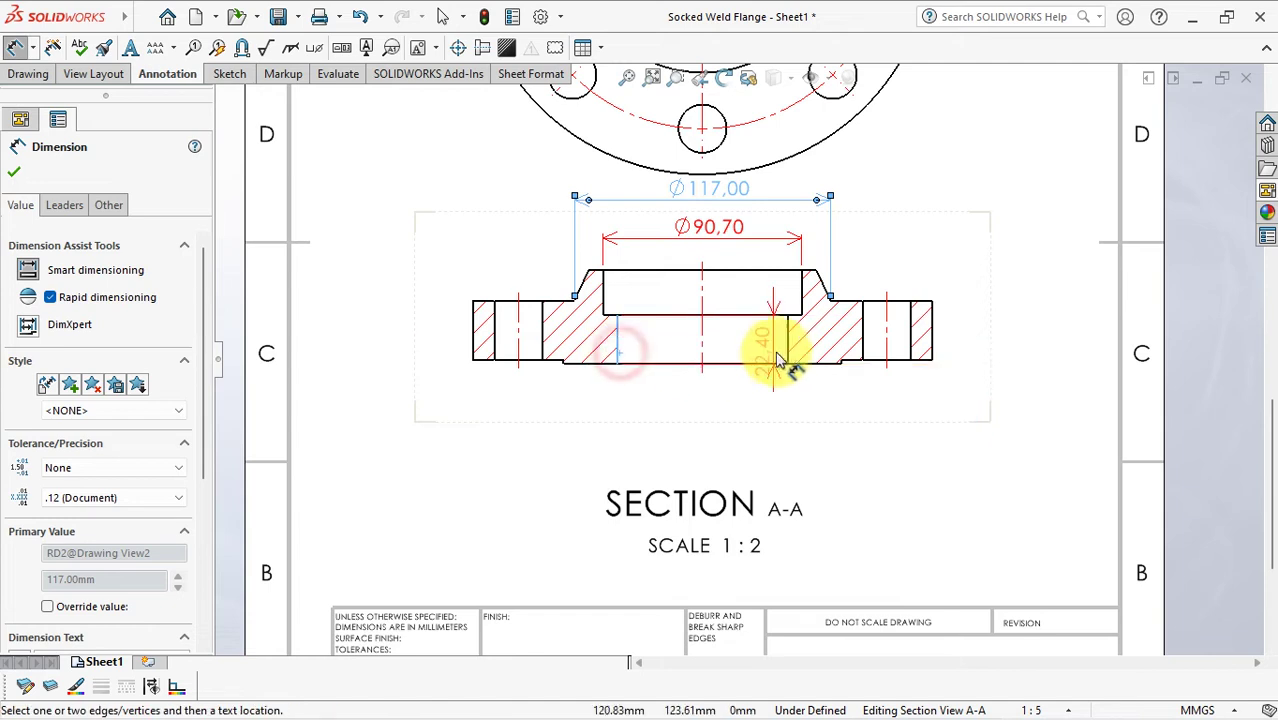
click(789, 354)
click(736, 344)
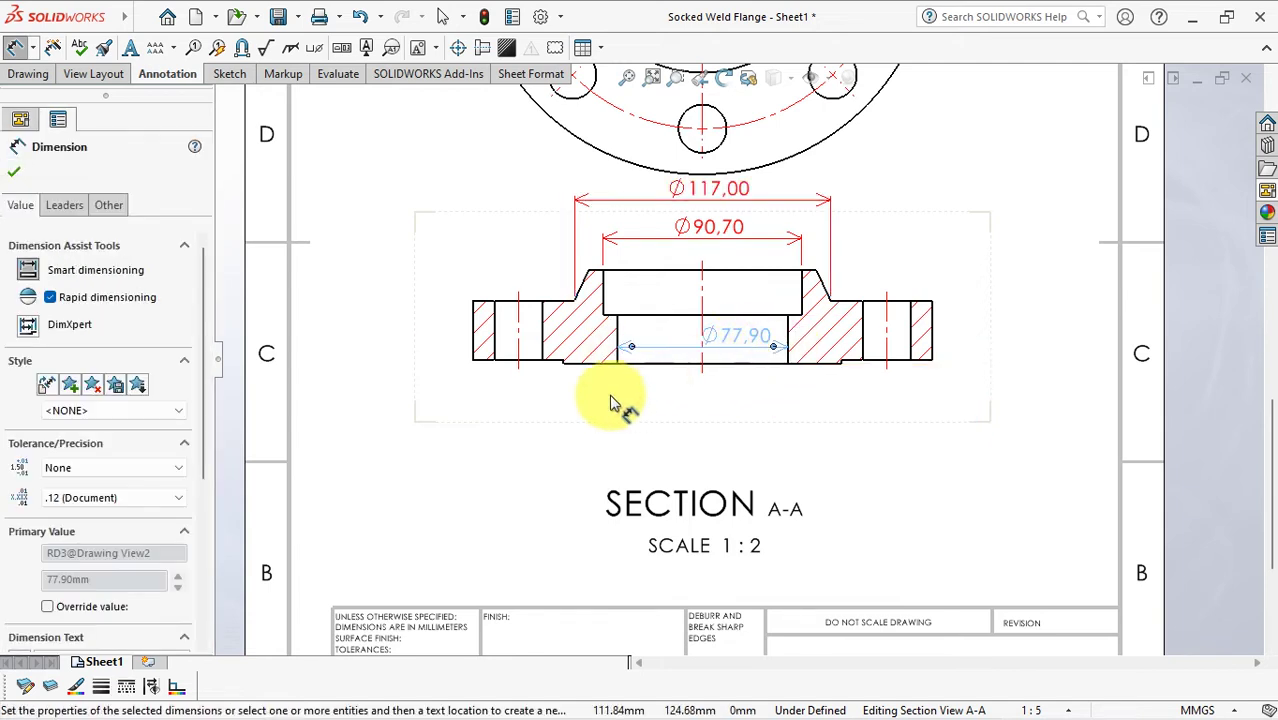
- Add the raised-face Ø127.00, bolt-circle 168.30 and outer Ø210.00 dimensions below the section
click(564, 366)
click(843, 370)
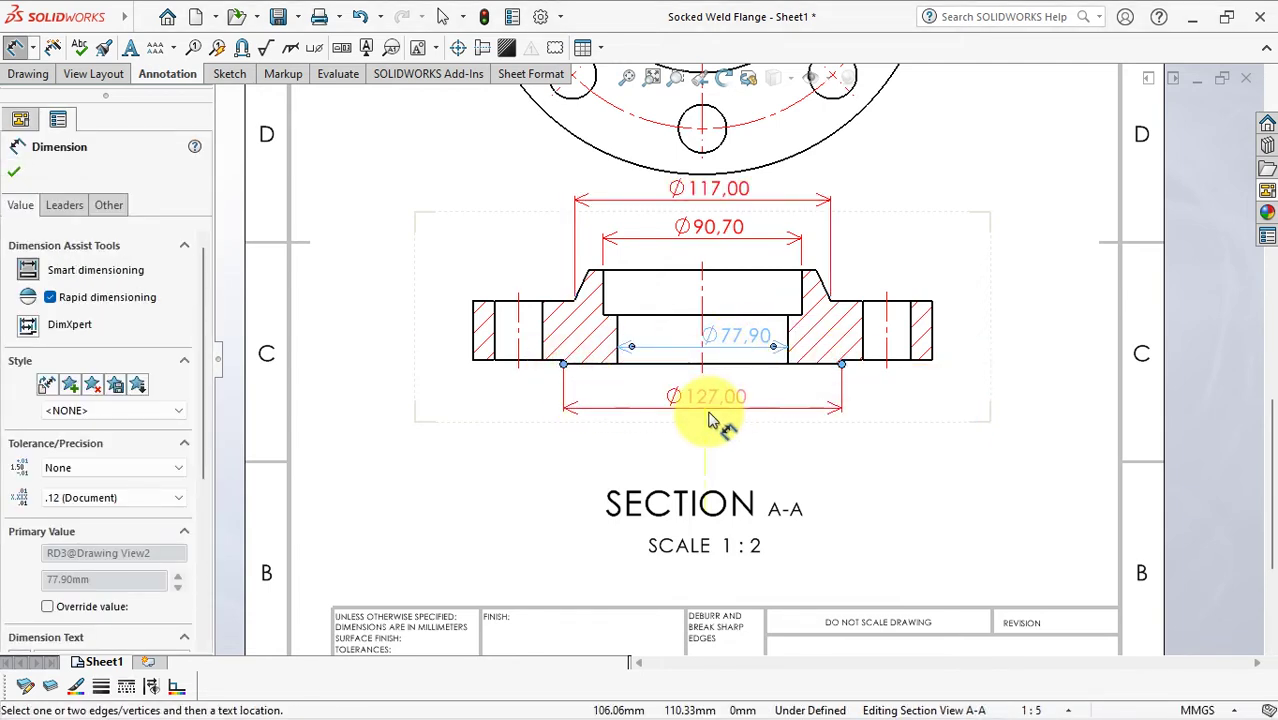
click(710, 412)
click(887, 358)
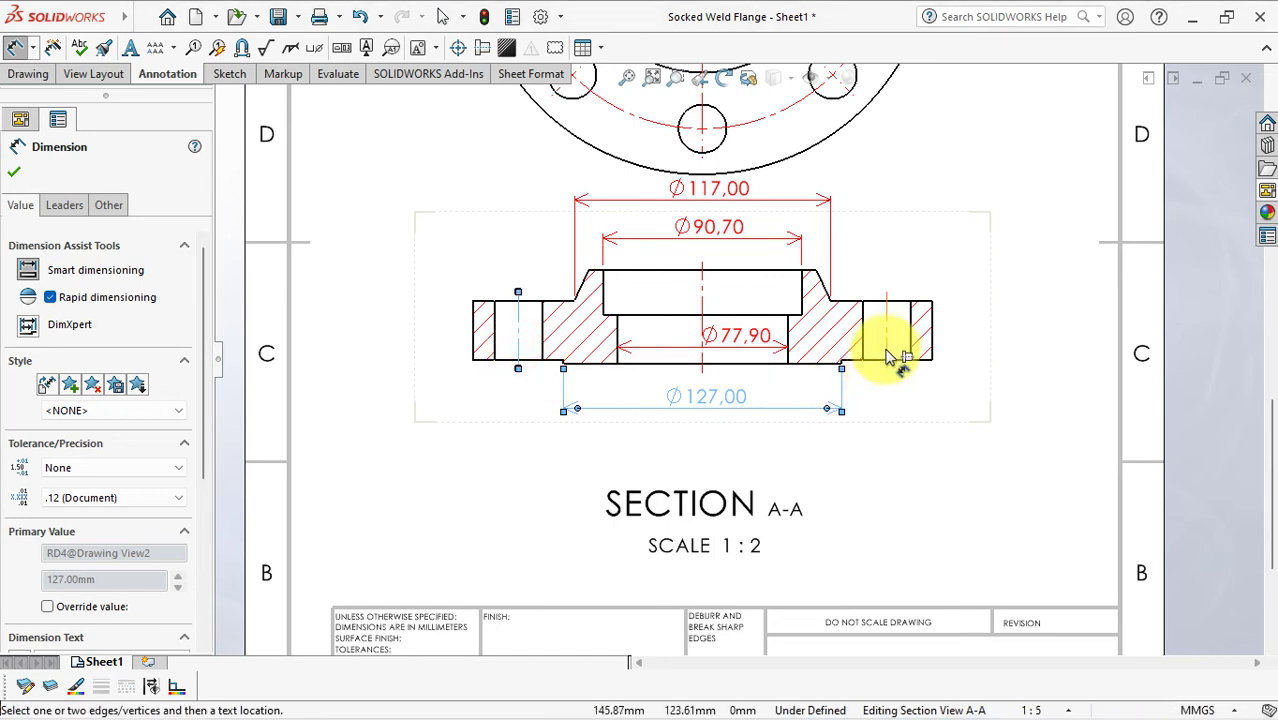
click(676, 443)
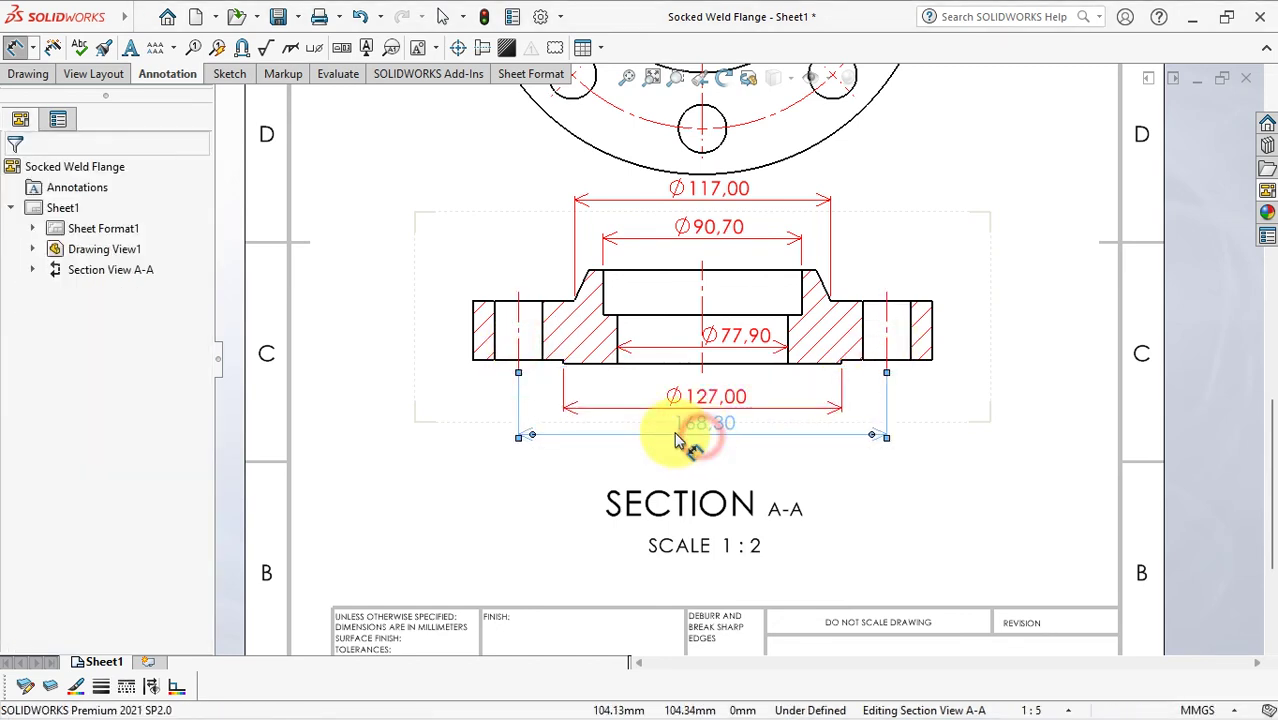
click(473, 342)
click(932, 343)
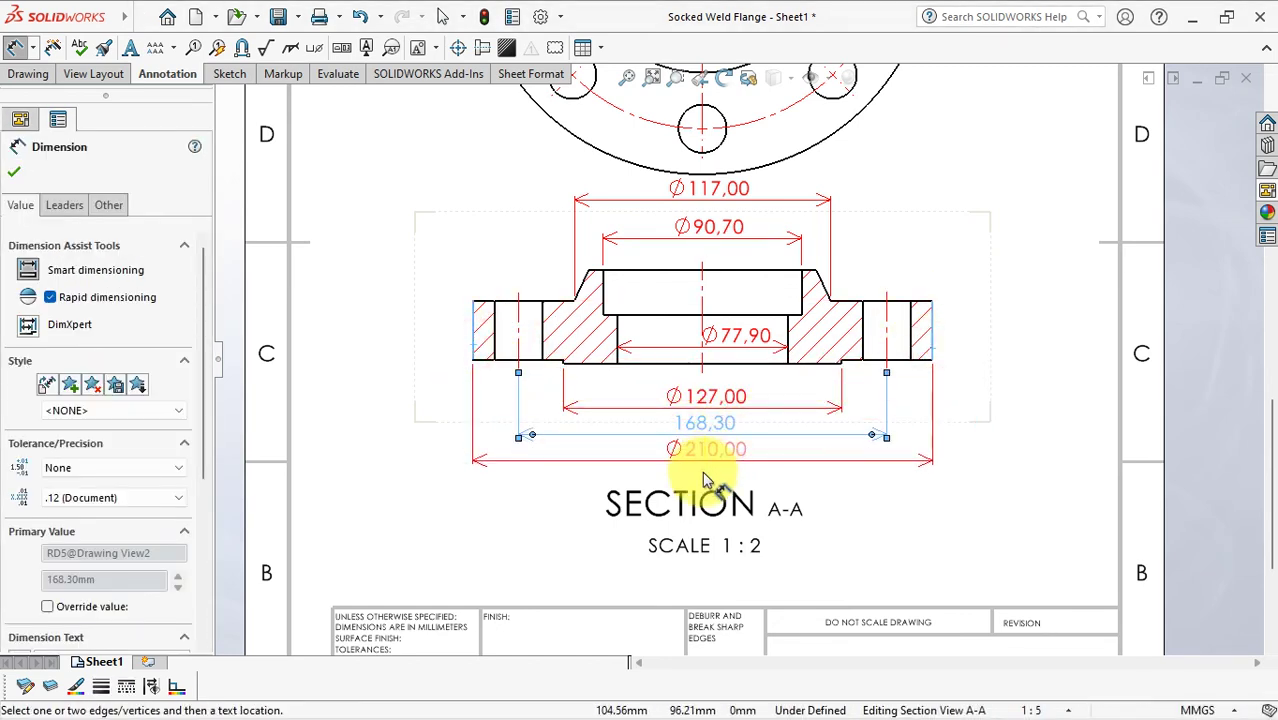
click(704, 468)
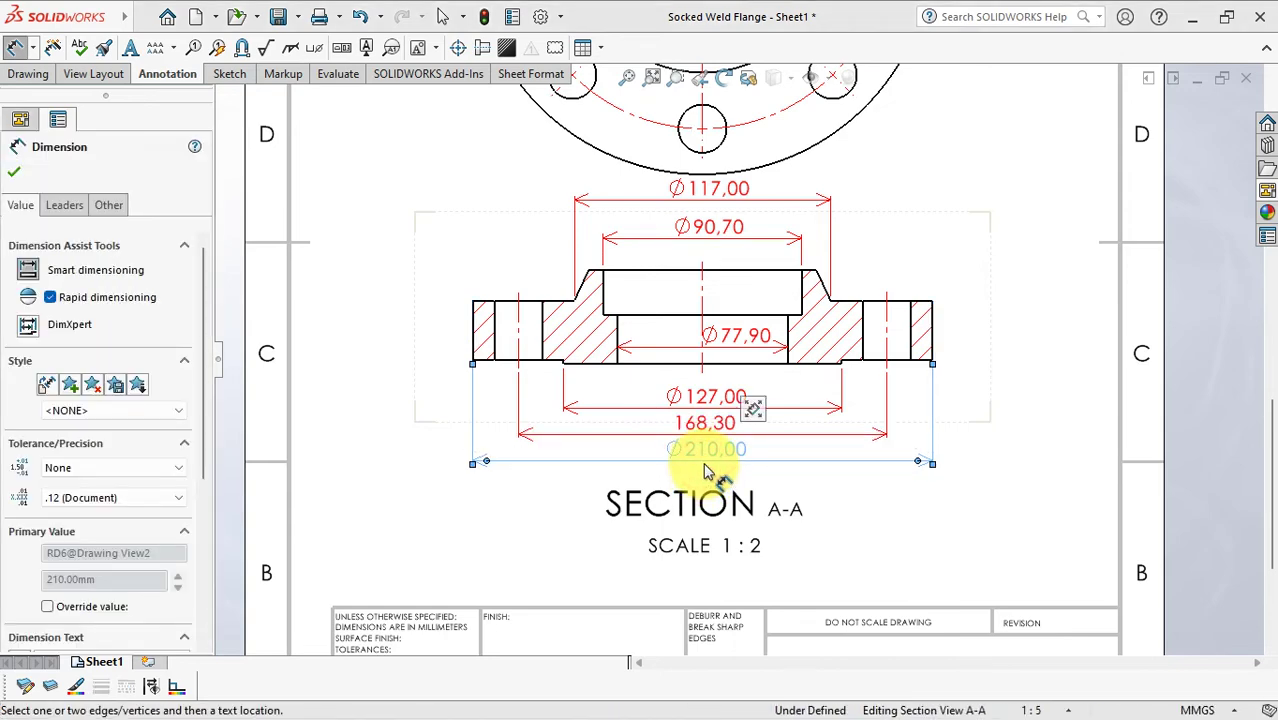
- Add the height dimensions 20.60 socket depth, 27.00 thickness, 2.00 raised face and 41.00 overall
click(645, 270)
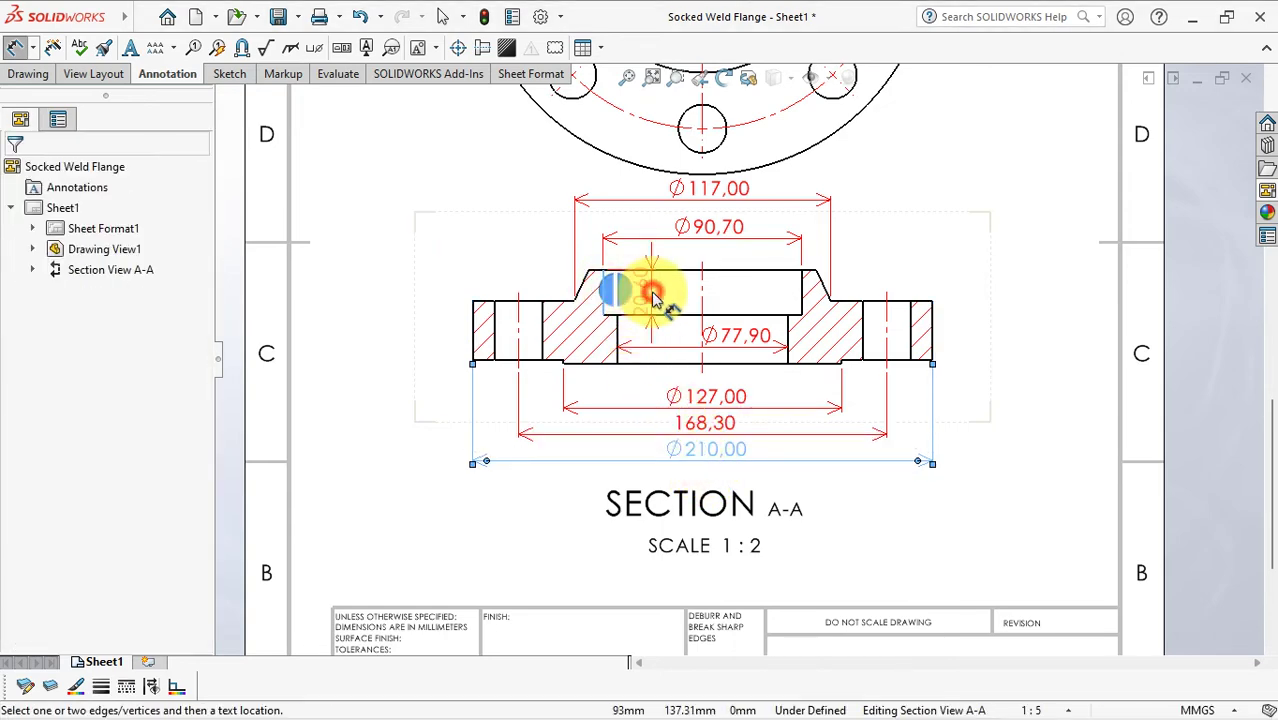
click(652, 315)
click(668, 310)
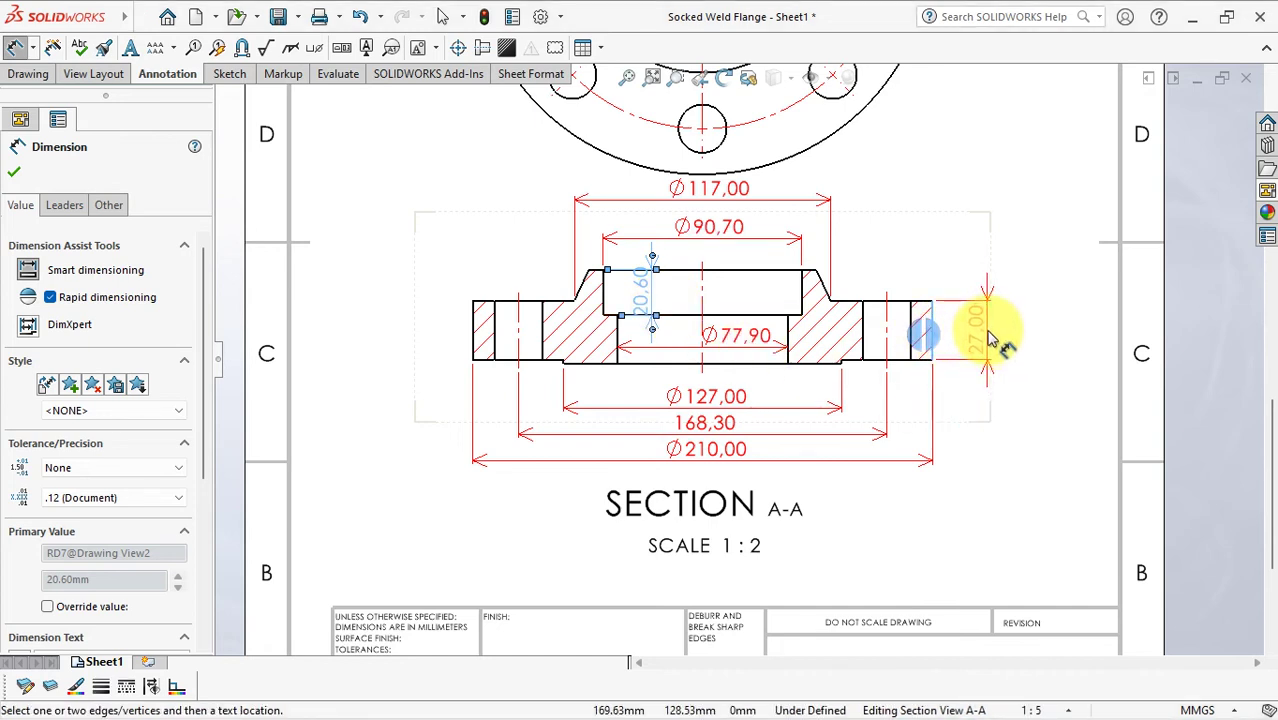
click(990, 340)
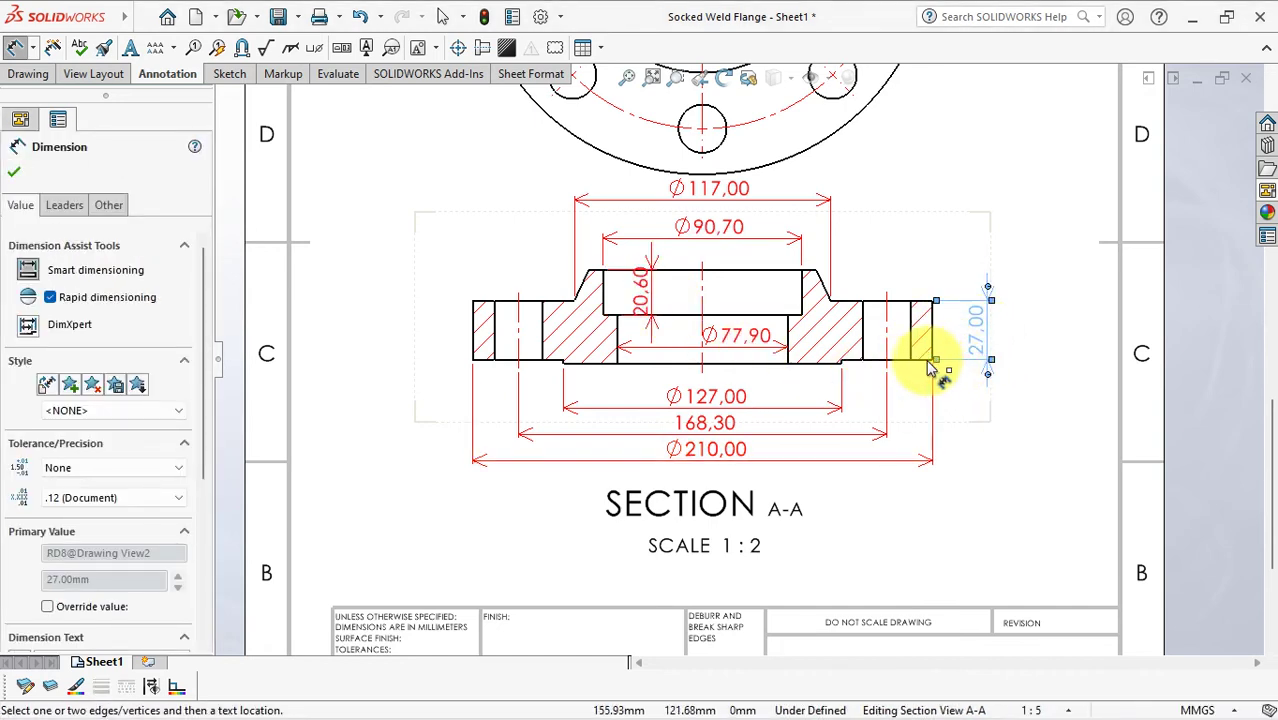
click(822, 363)
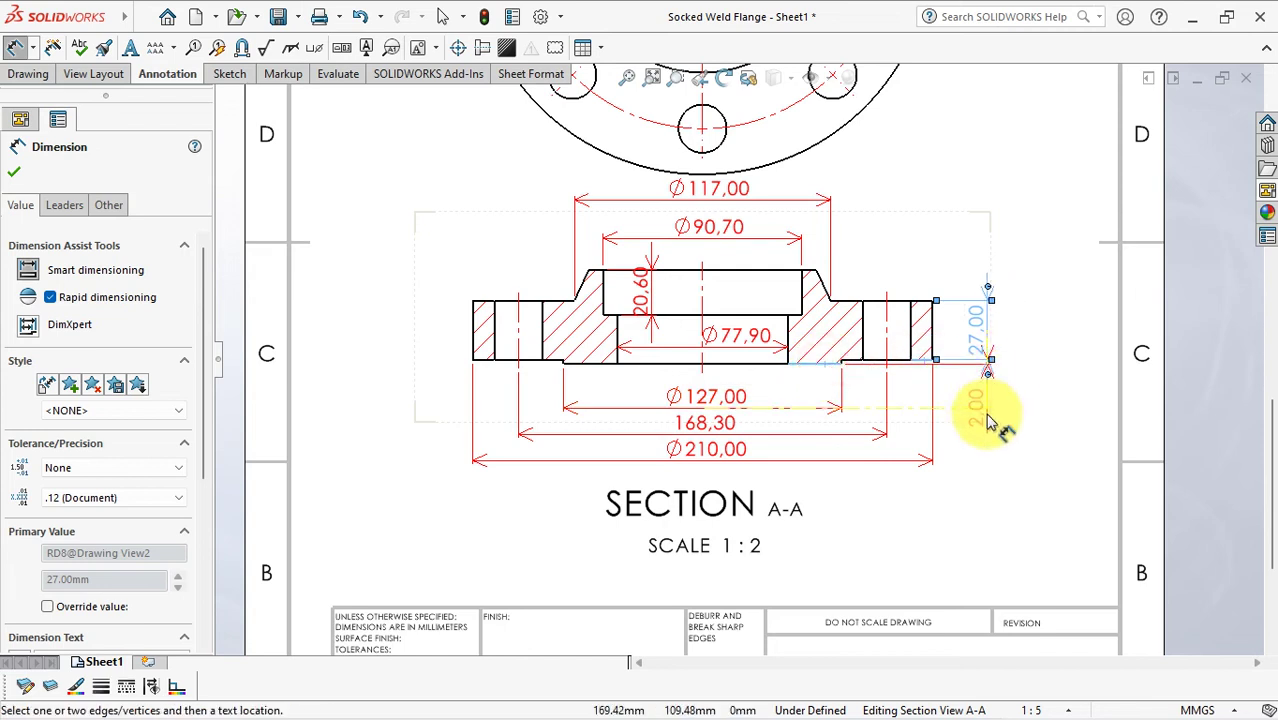
click(985, 420)
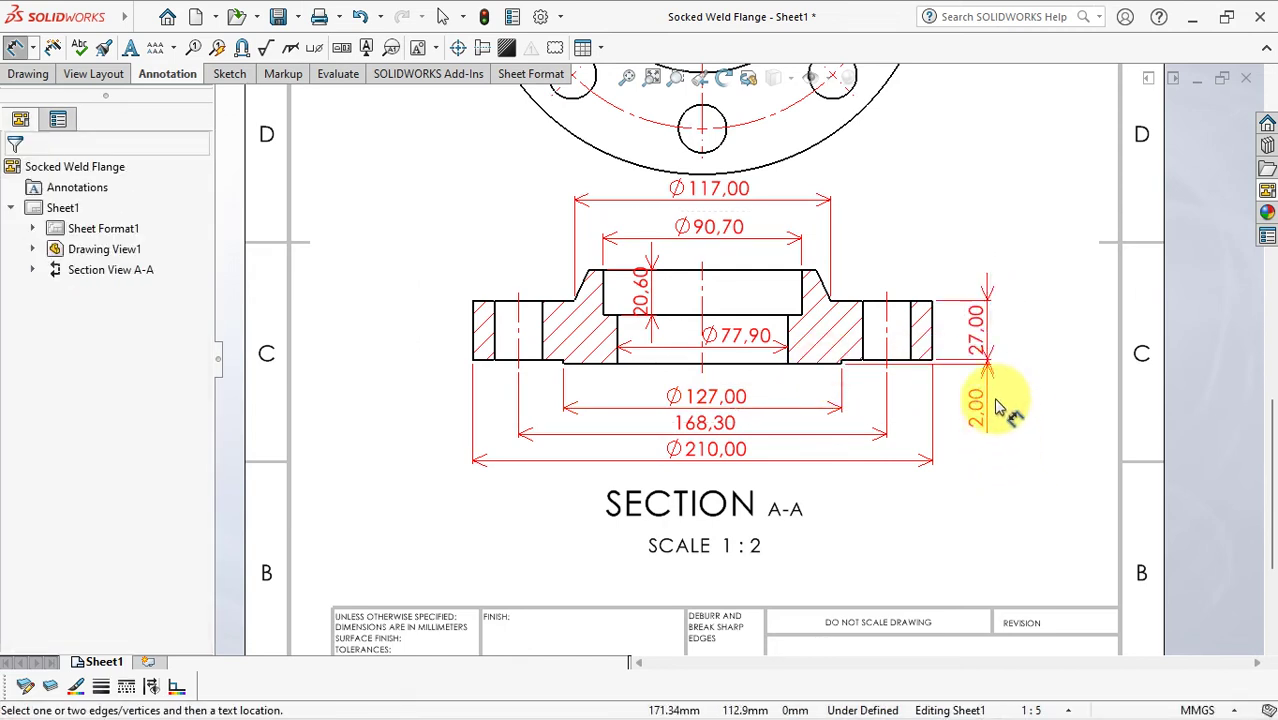
click(977, 322)
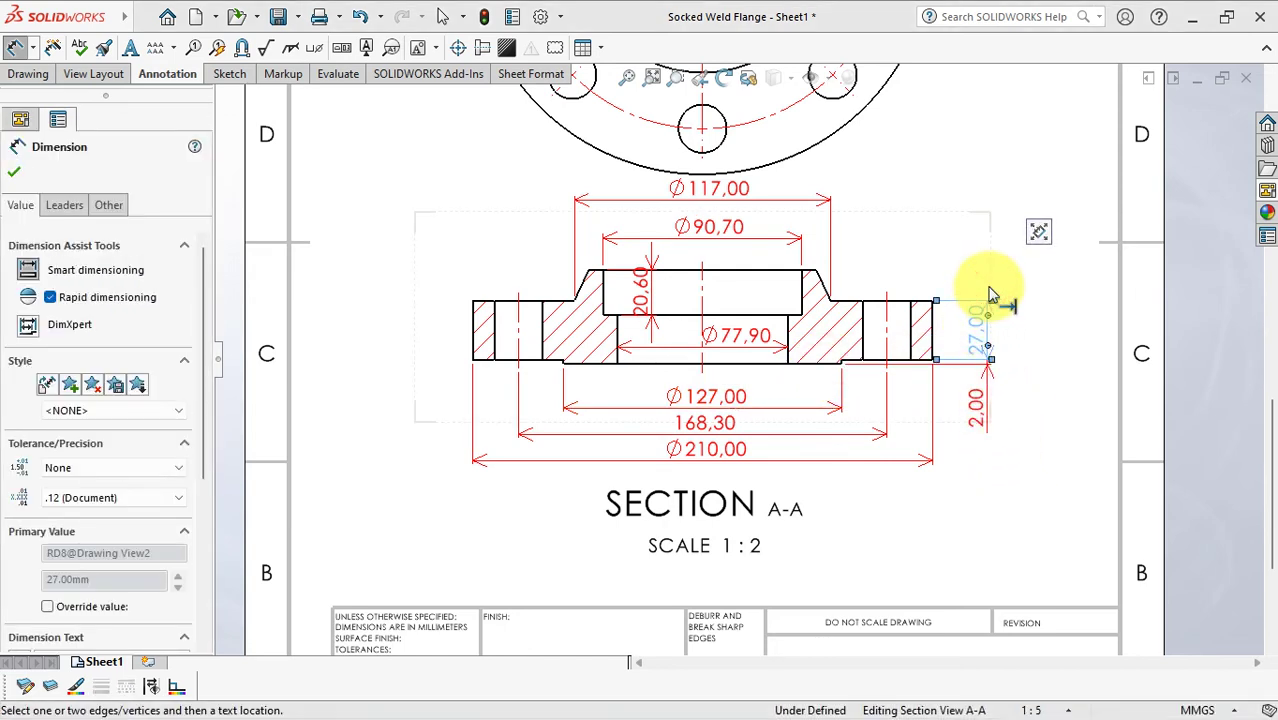
click(810, 282)
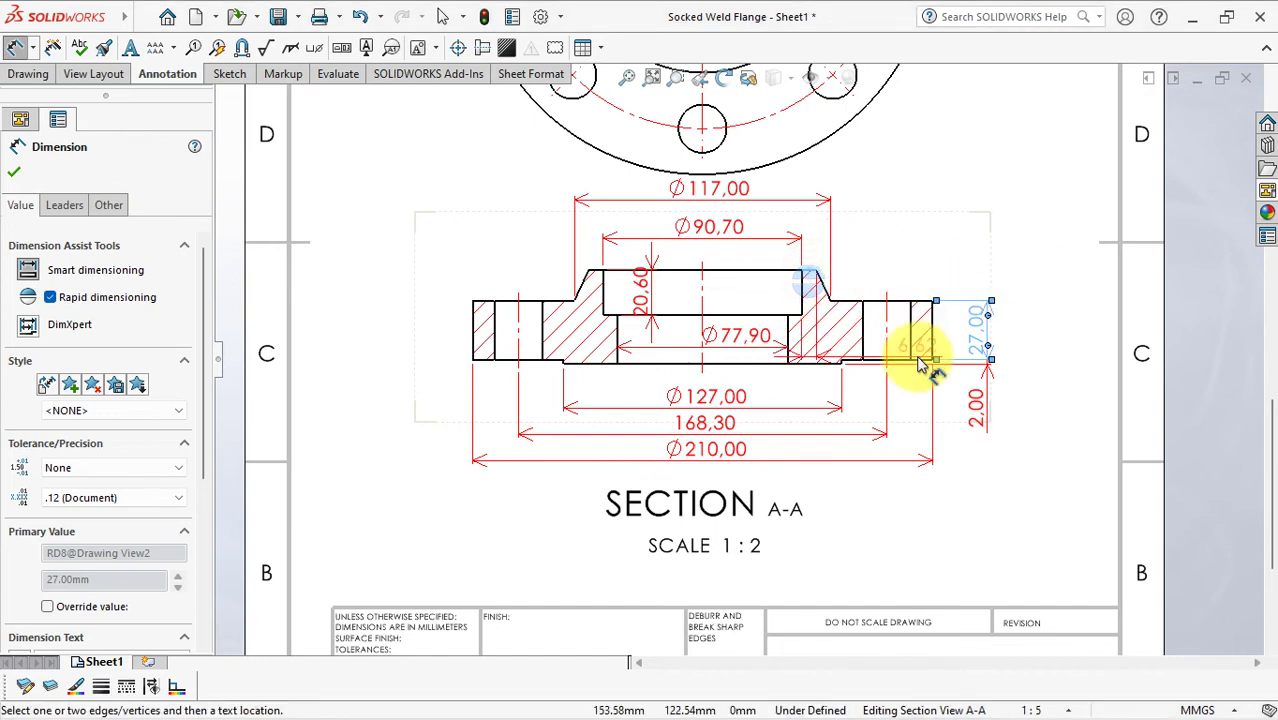
click(911, 351)
click(1035, 320)
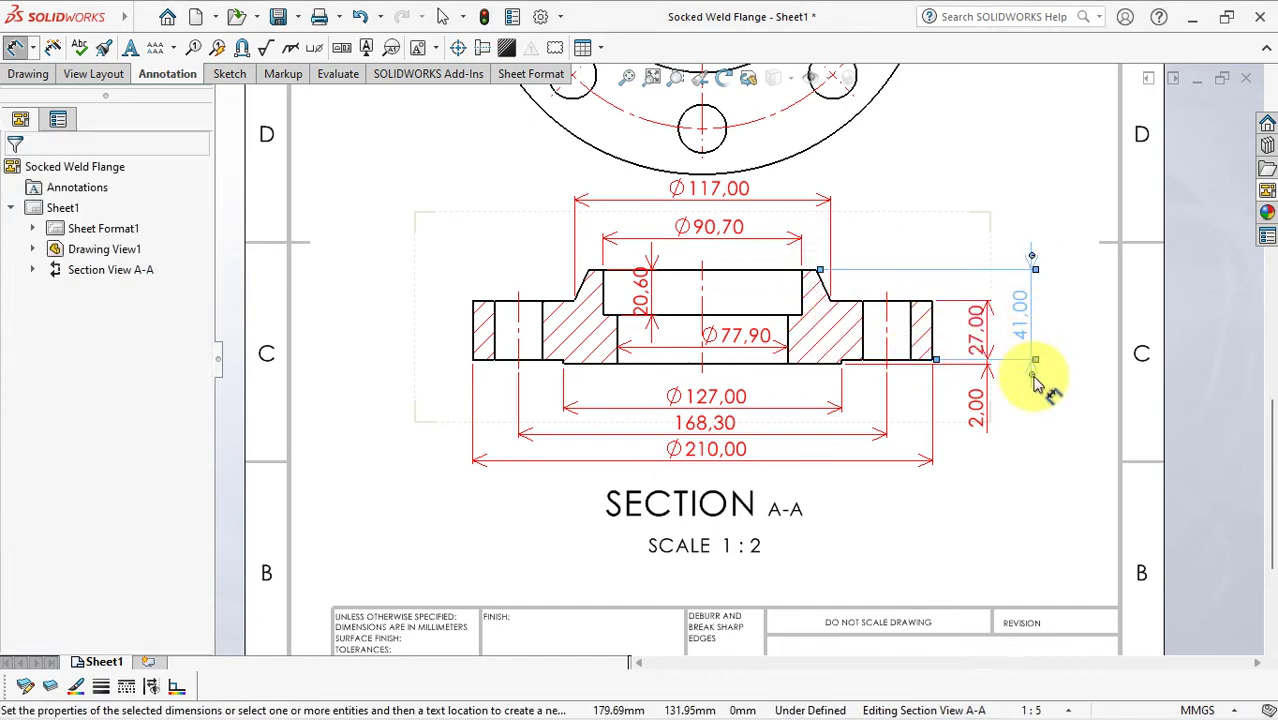
click(1037, 447)
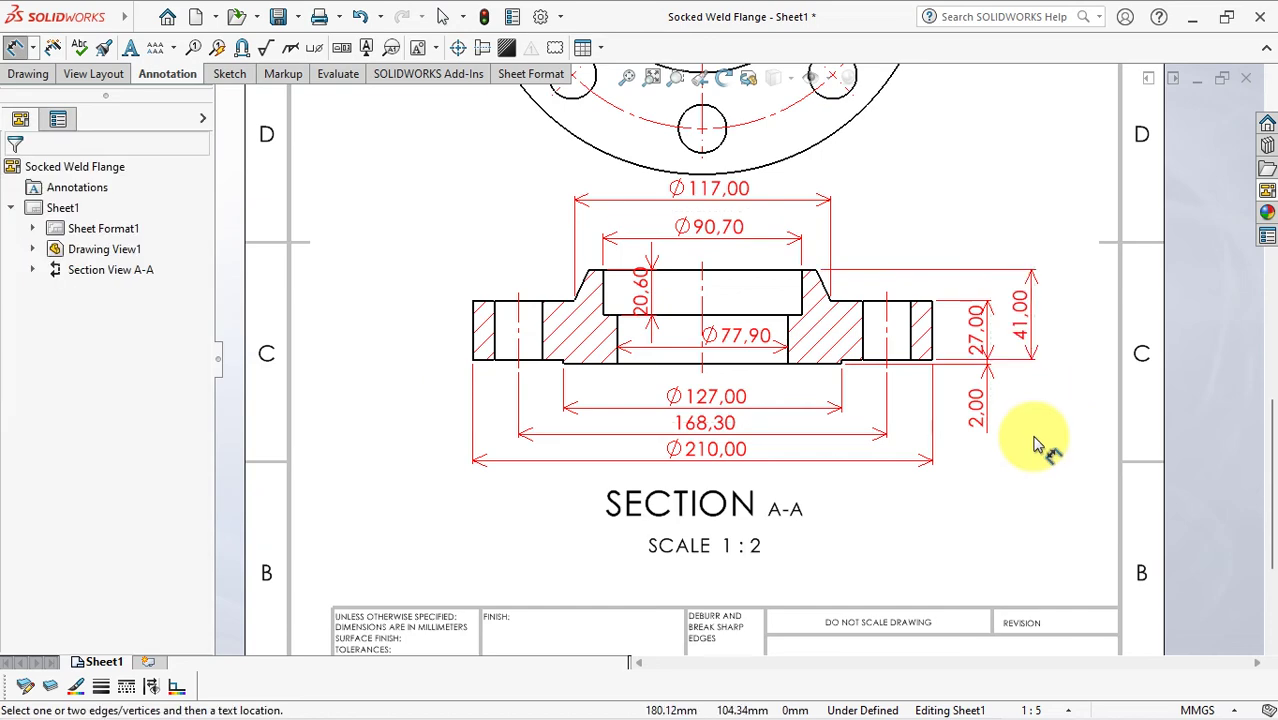
scroll(1037, 447, up, 2)
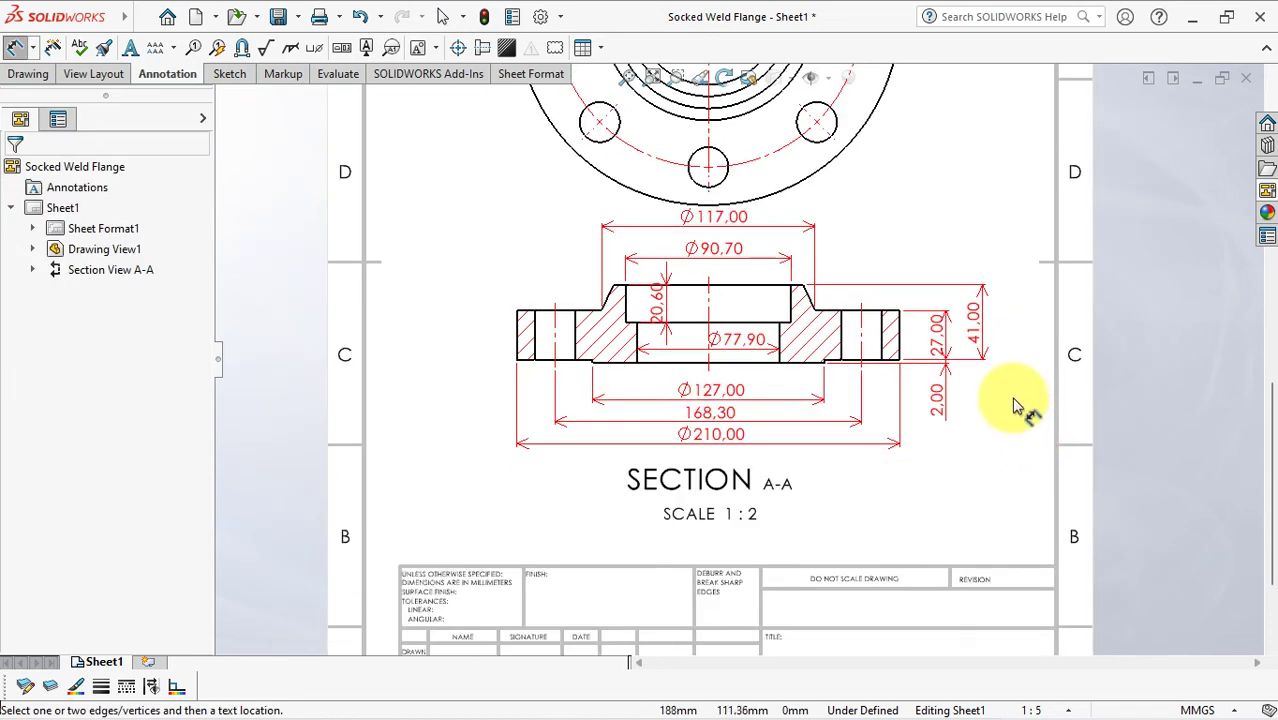
middle_drag(1015, 405, 972, 428)
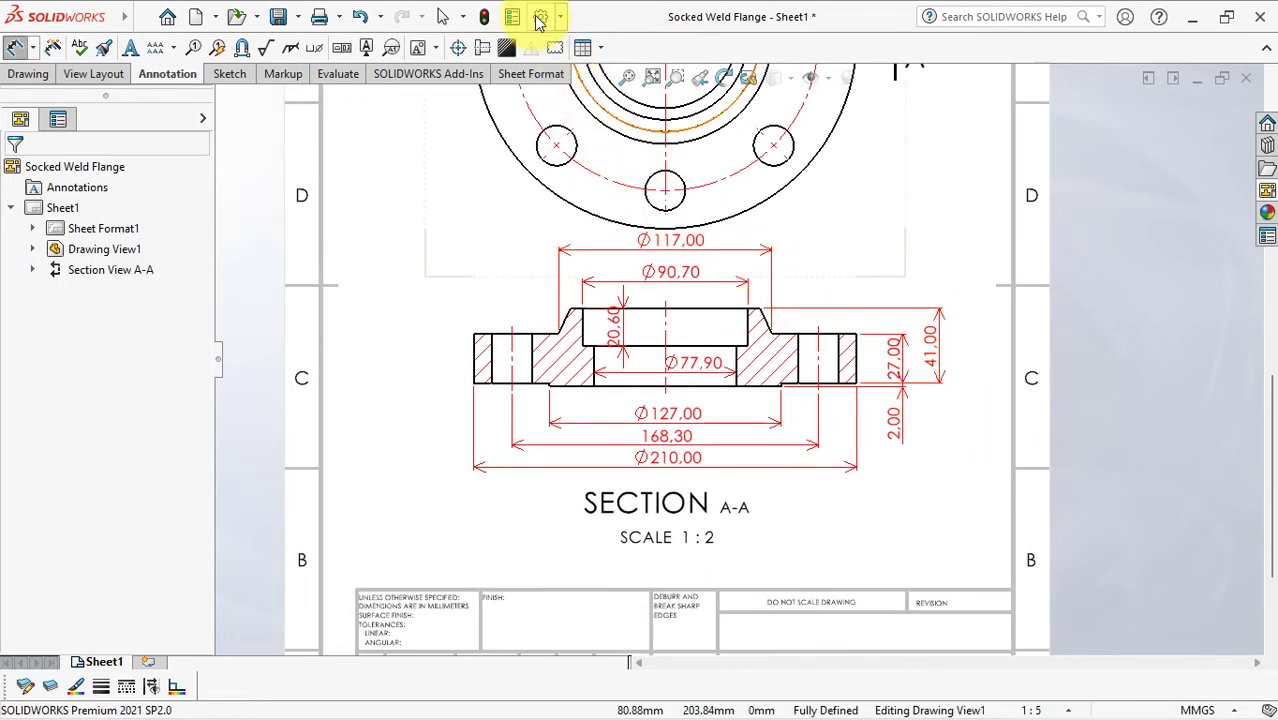
- In the document's Dimensions properties, make arrows scale with dimension height and remove trailing zeros
click(540, 18)
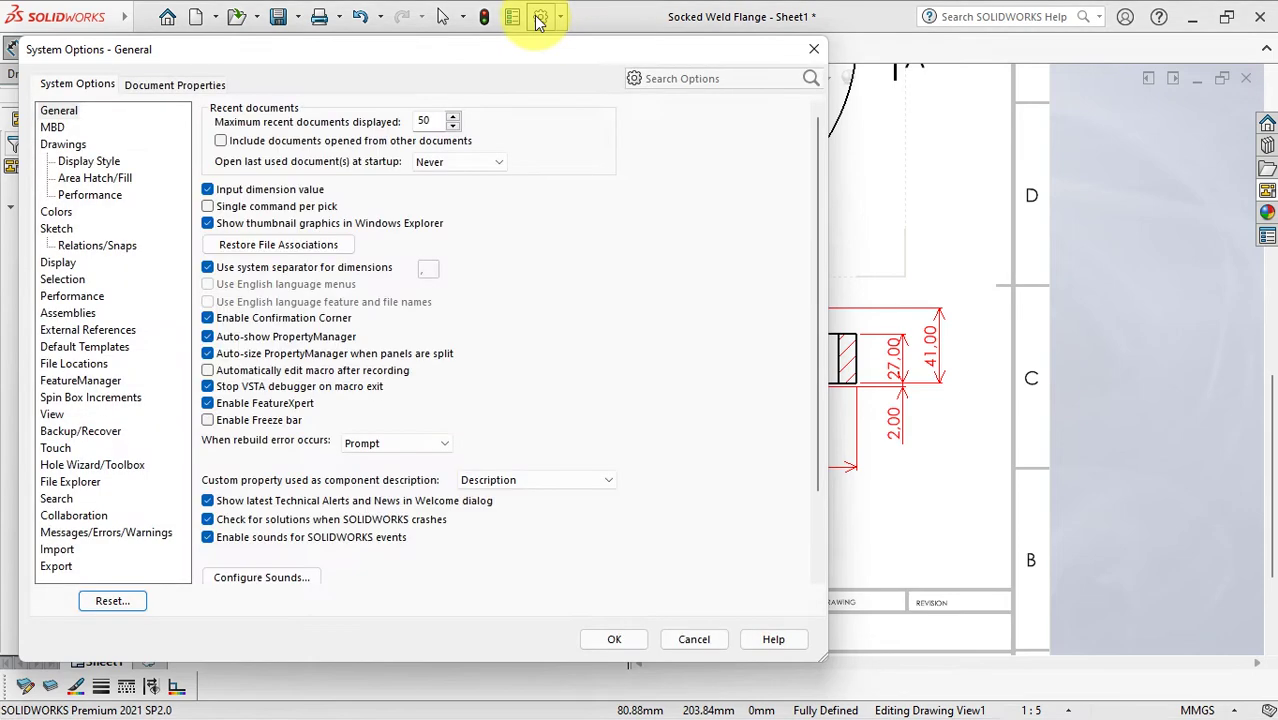
click(166, 88)
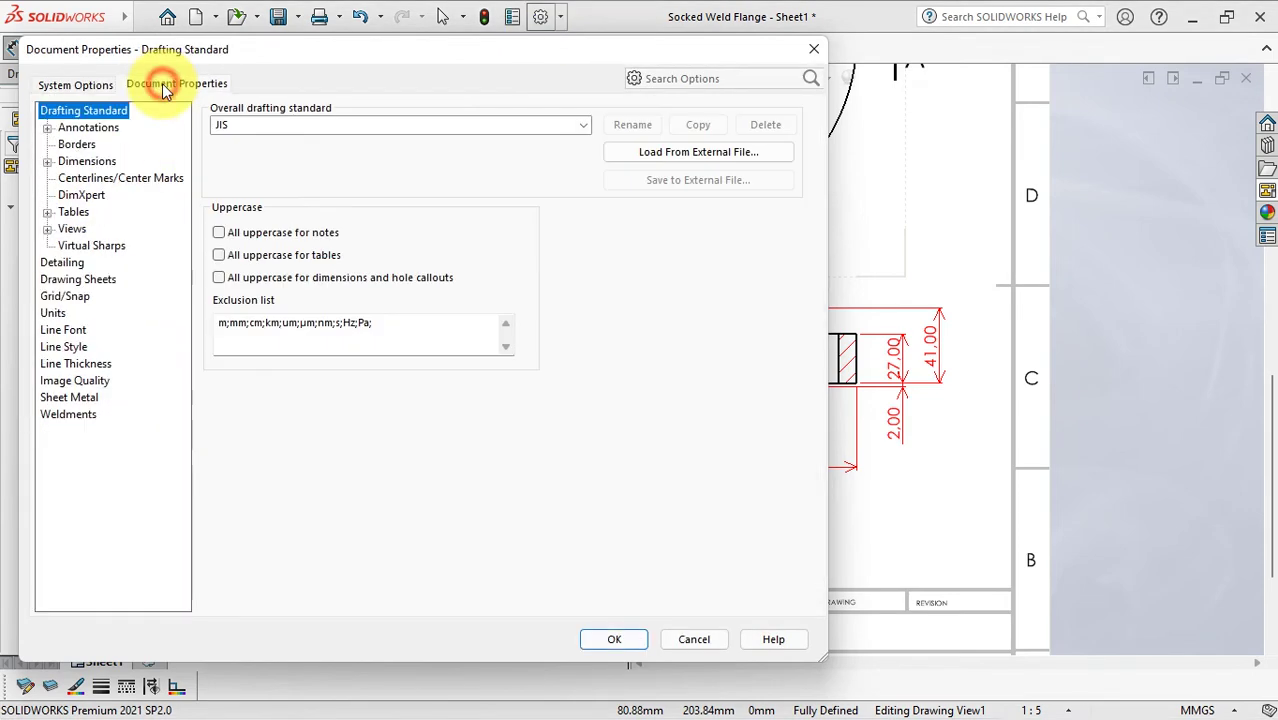
click(88, 161)
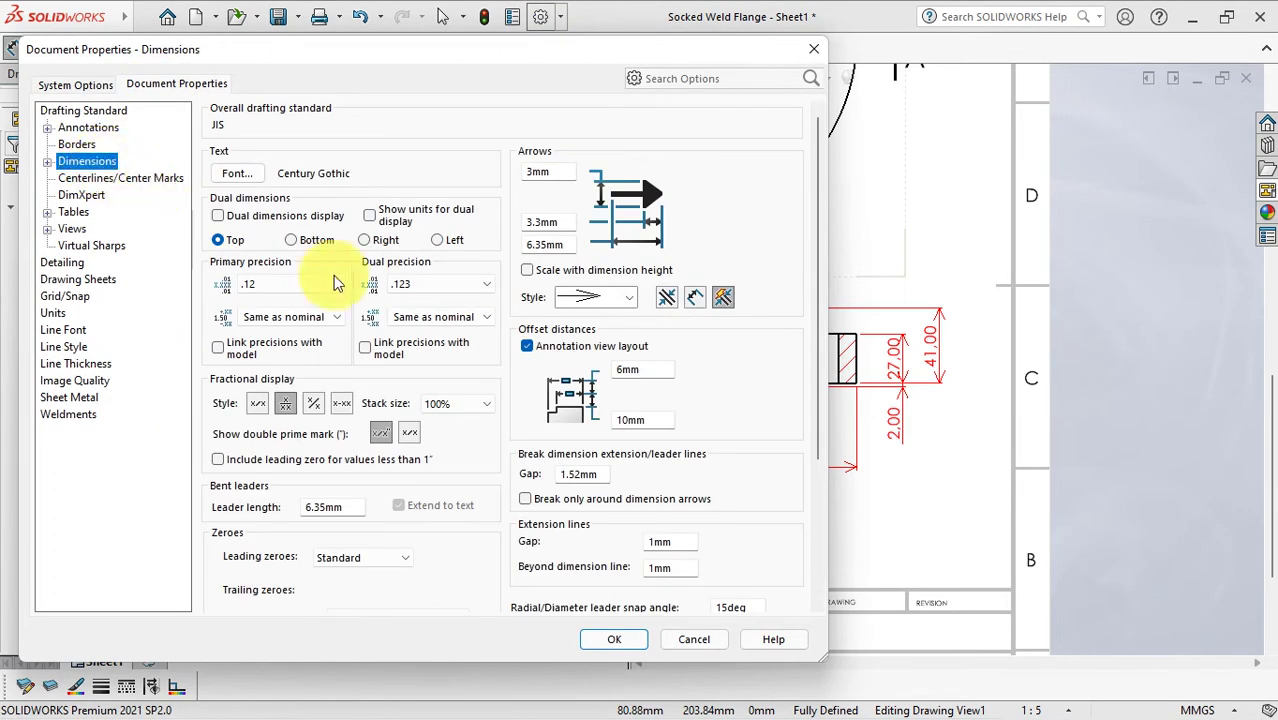
click(529, 277)
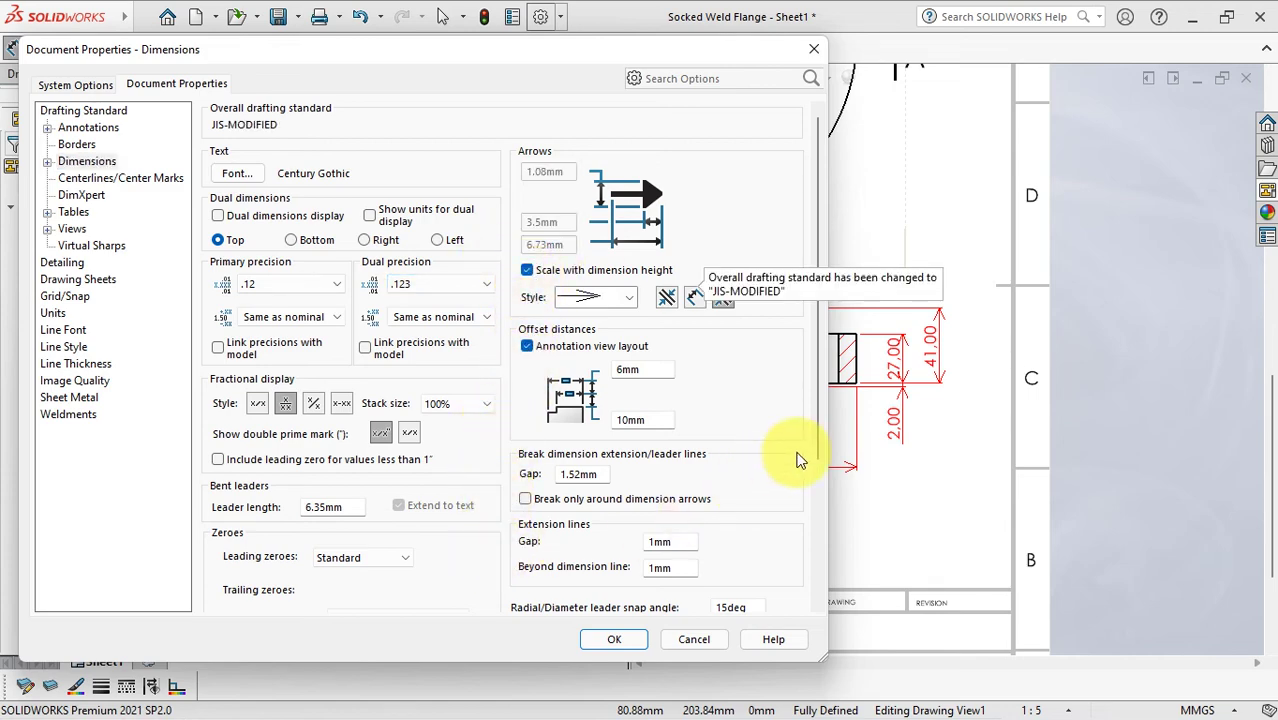
drag(818, 455, 813, 571)
click(456, 440)
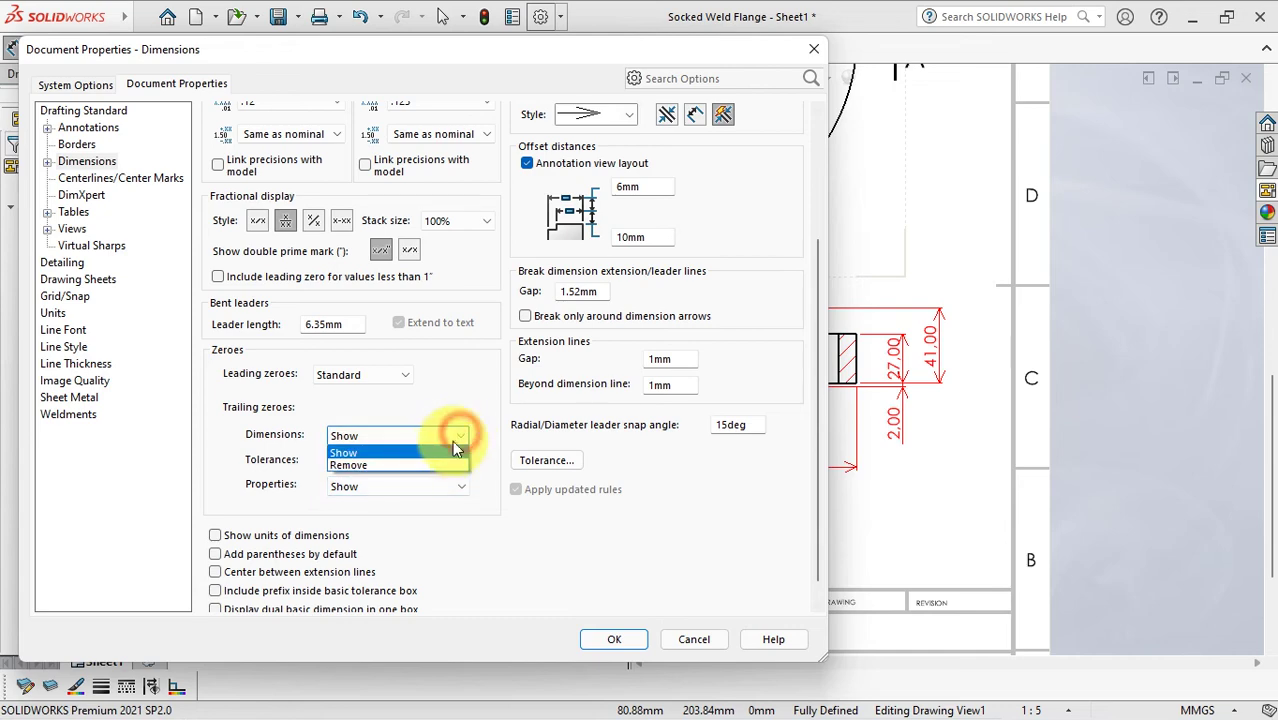
click(430, 464)
- Apply the new dimension settings so section A-A shows values without trailing zeros (27, 2)
click(615, 641)
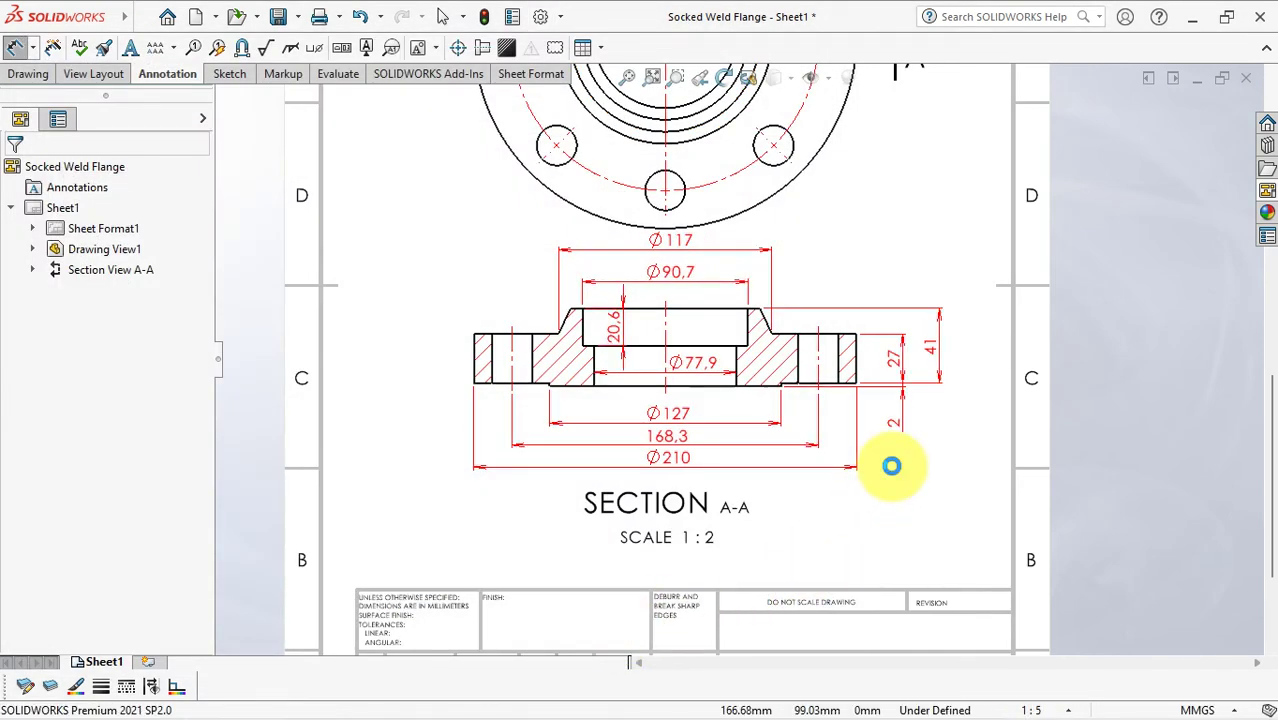
scroll(996, 396, up, 1)
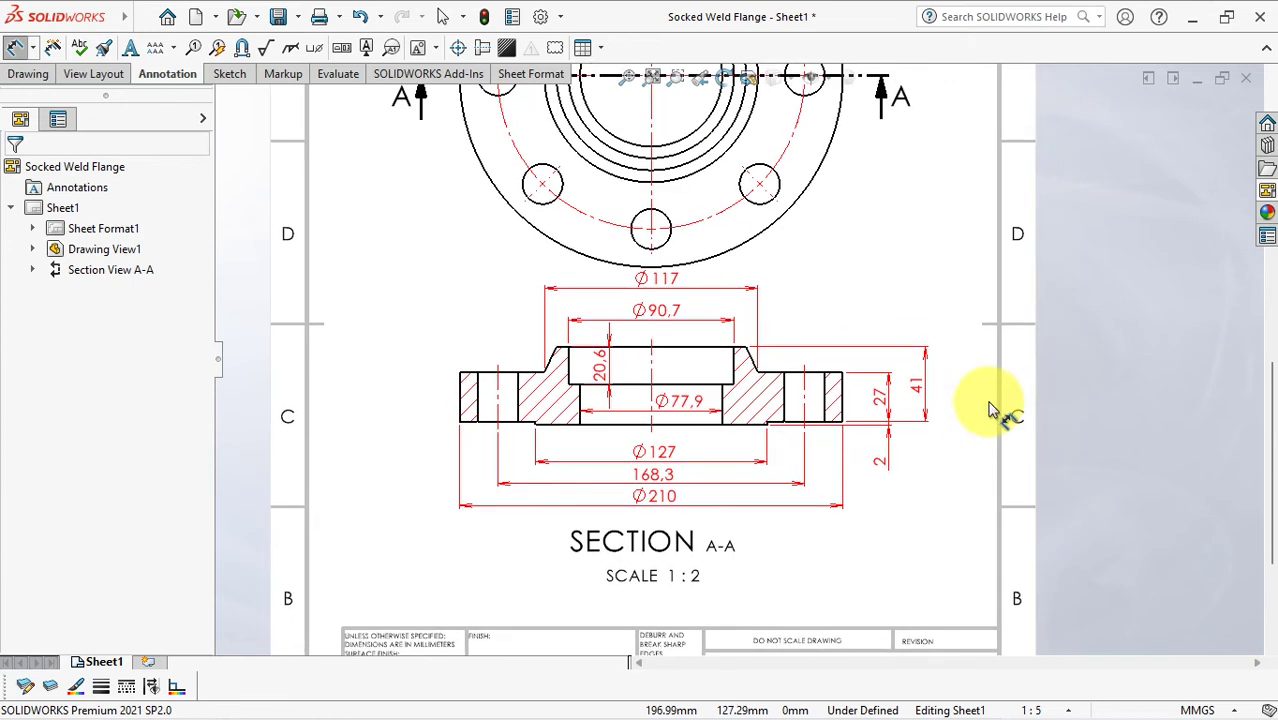
scroll(983, 408, up, 2)
scroll(975, 422, up, 1)
scroll(995, 396, up, 2)
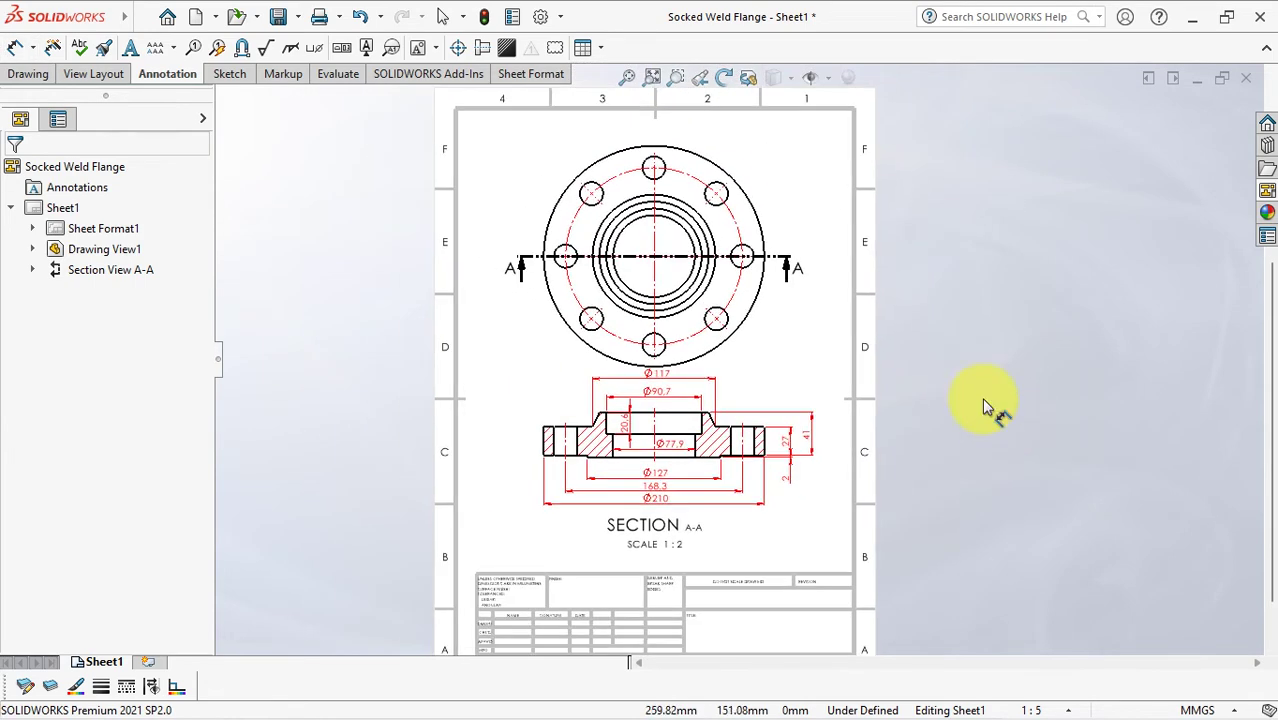
- Move the top view slightly up on the sheet and bring the title block into view
key(Escape)
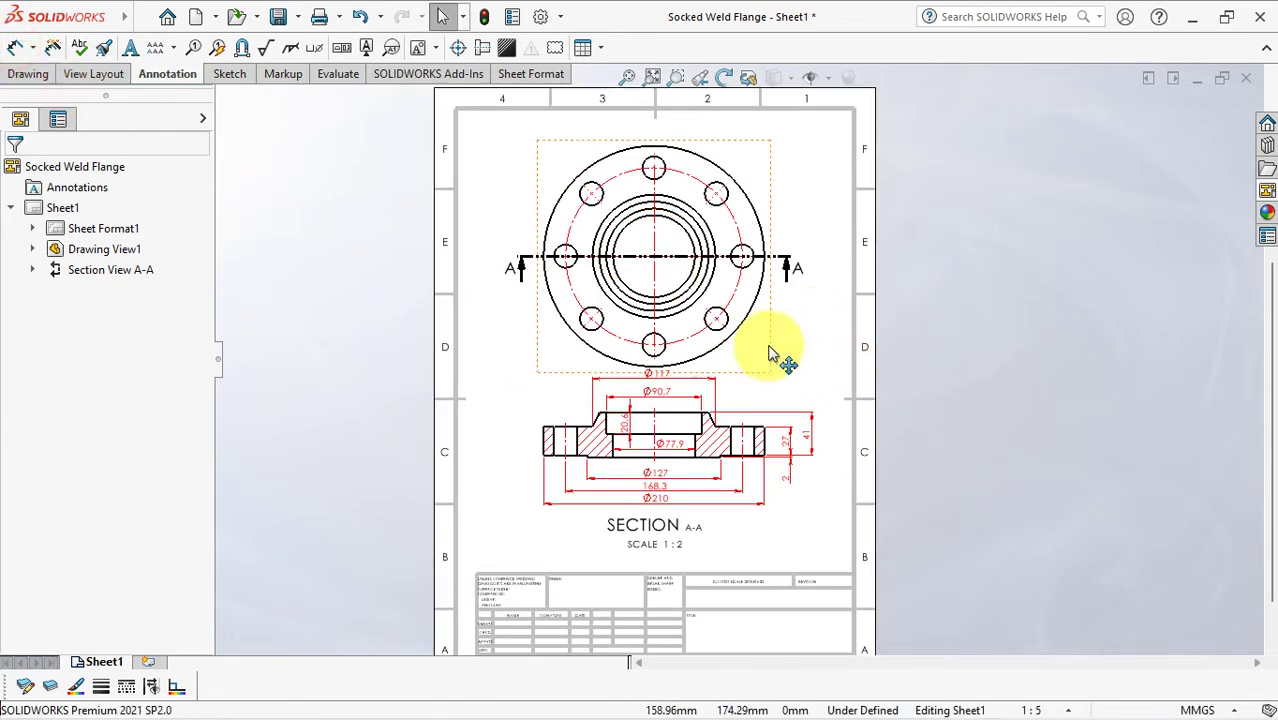
drag(770, 355, 770, 338)
click(973, 422)
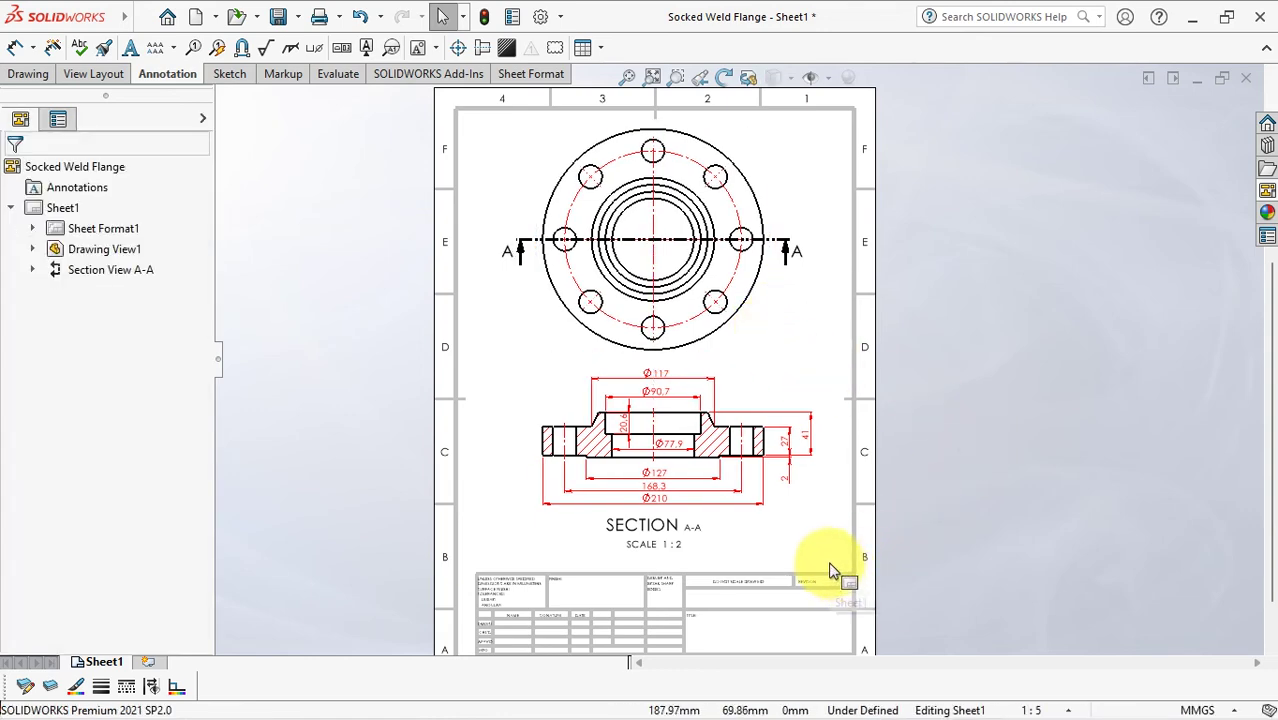
mouse_move(829, 570)
middle_down()
mouse_move(838, 420)
mouse_move(826, 405)
middle_up()
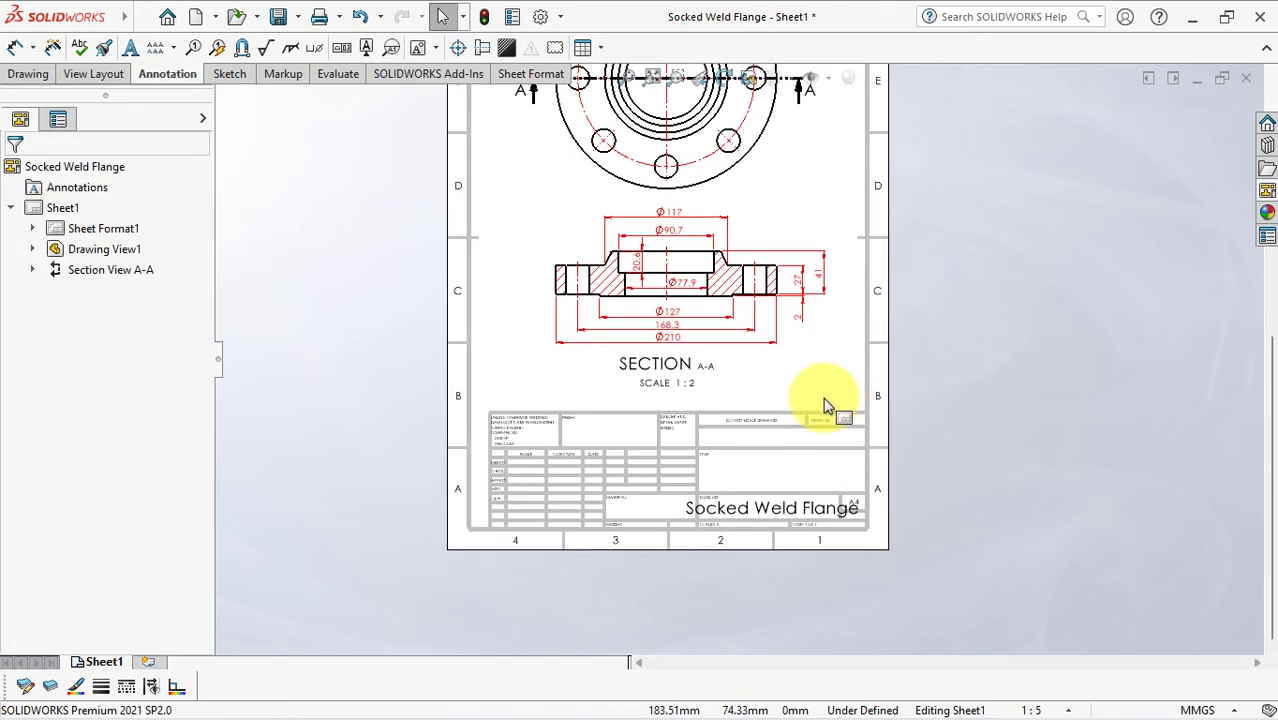
right_click(493, 345)
- Edit the sheet format and place the Socked Weld Flange note in the TITLE cell at size 20
click(520, 405)
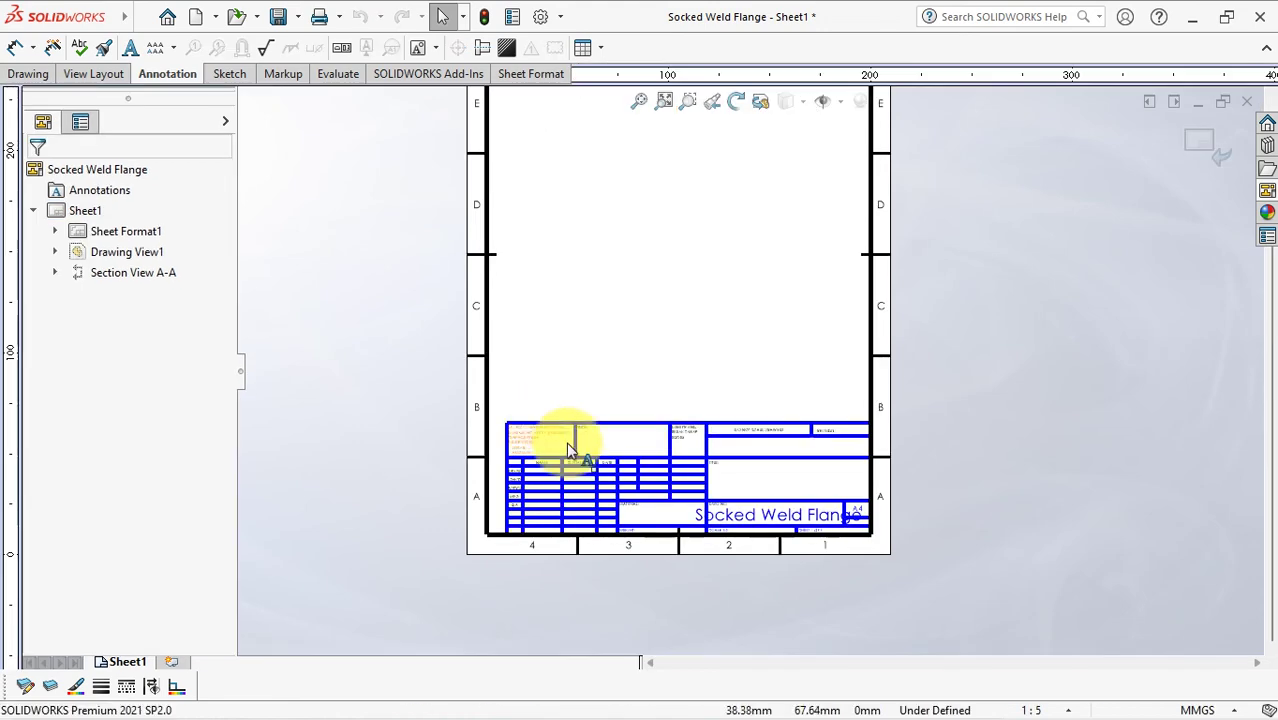
scroll(784, 553, down, 2)
scroll(804, 521, down, 1)
middle_drag(806, 525, 799, 400)
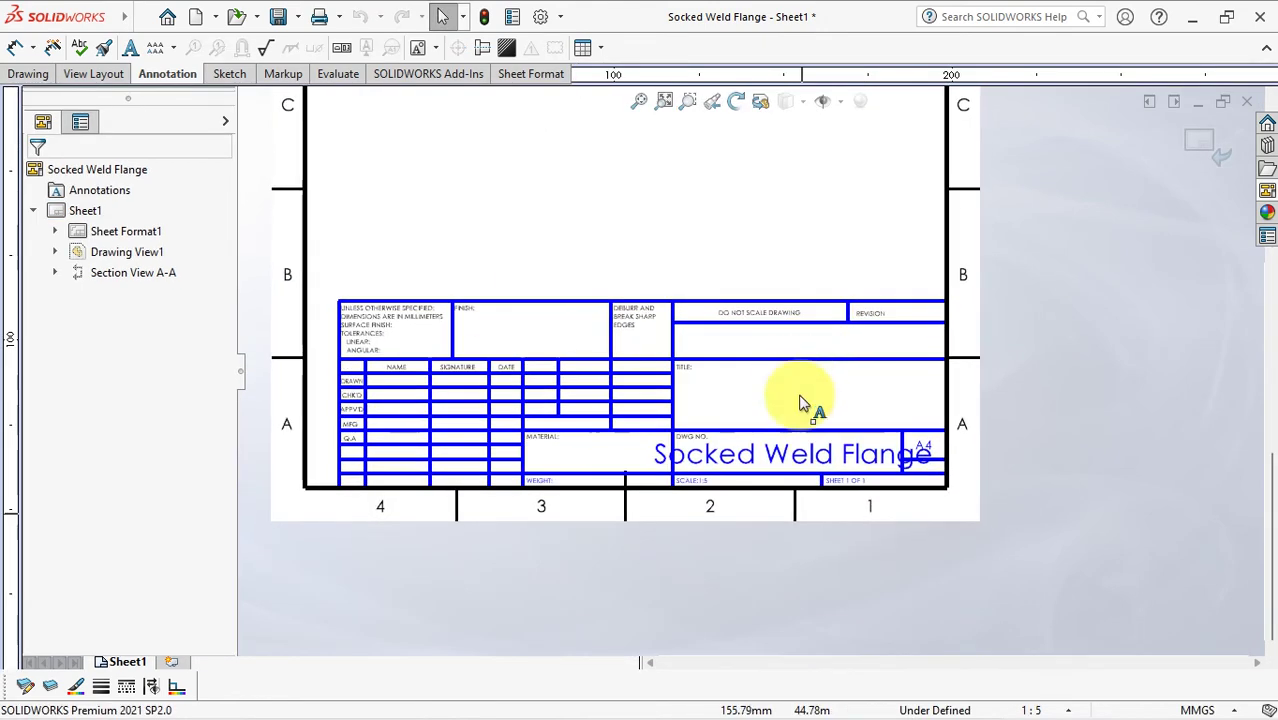
drag(799, 445, 833, 400)
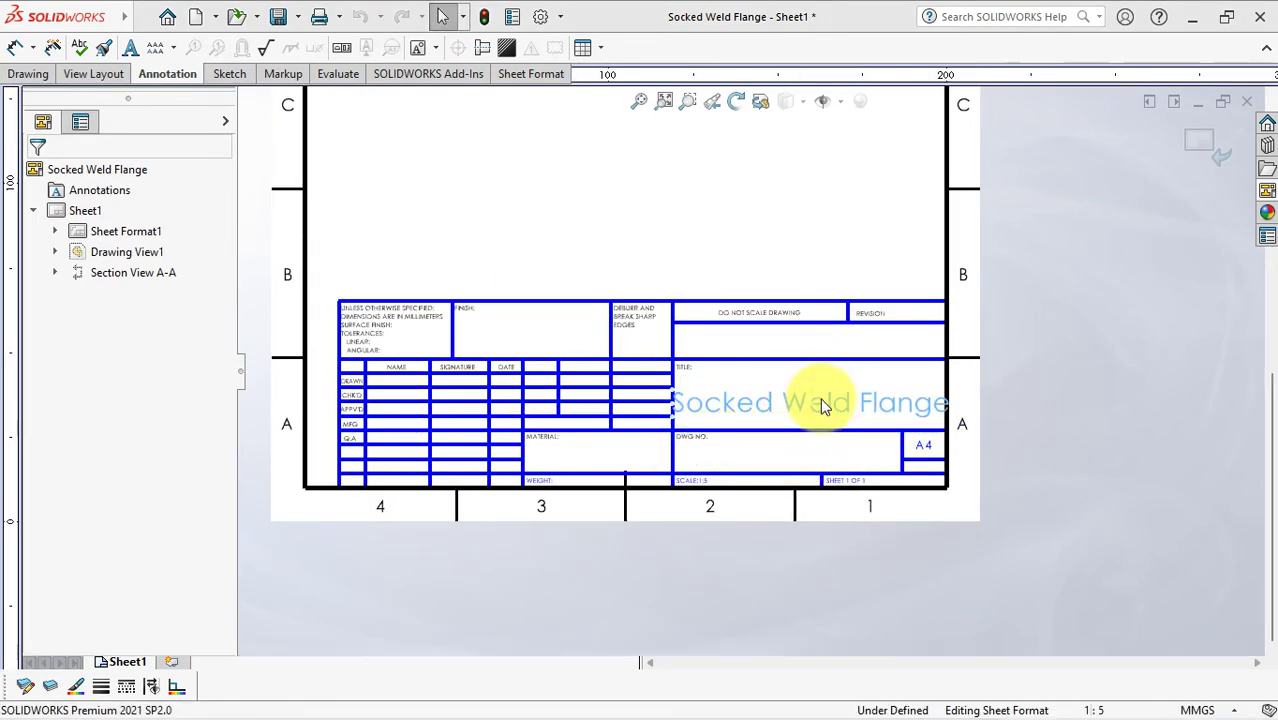
click(818, 401)
click(820, 402)
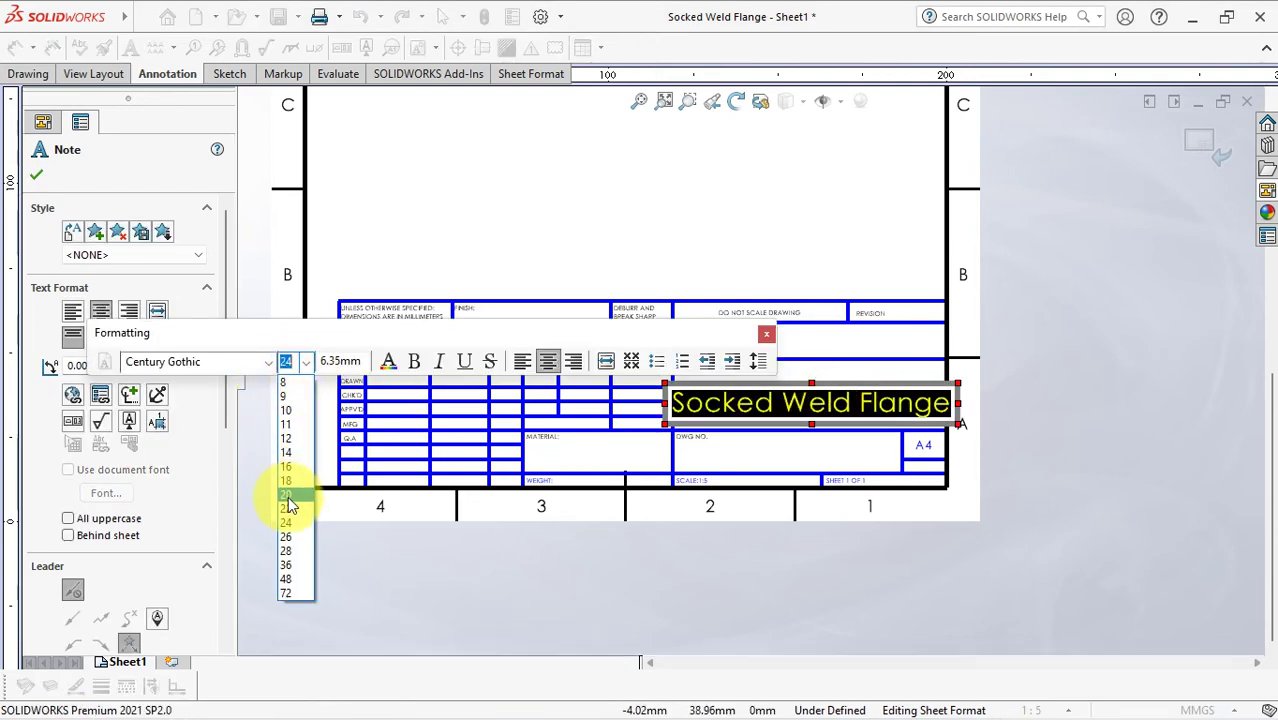
click(288, 496)
click(1068, 440)
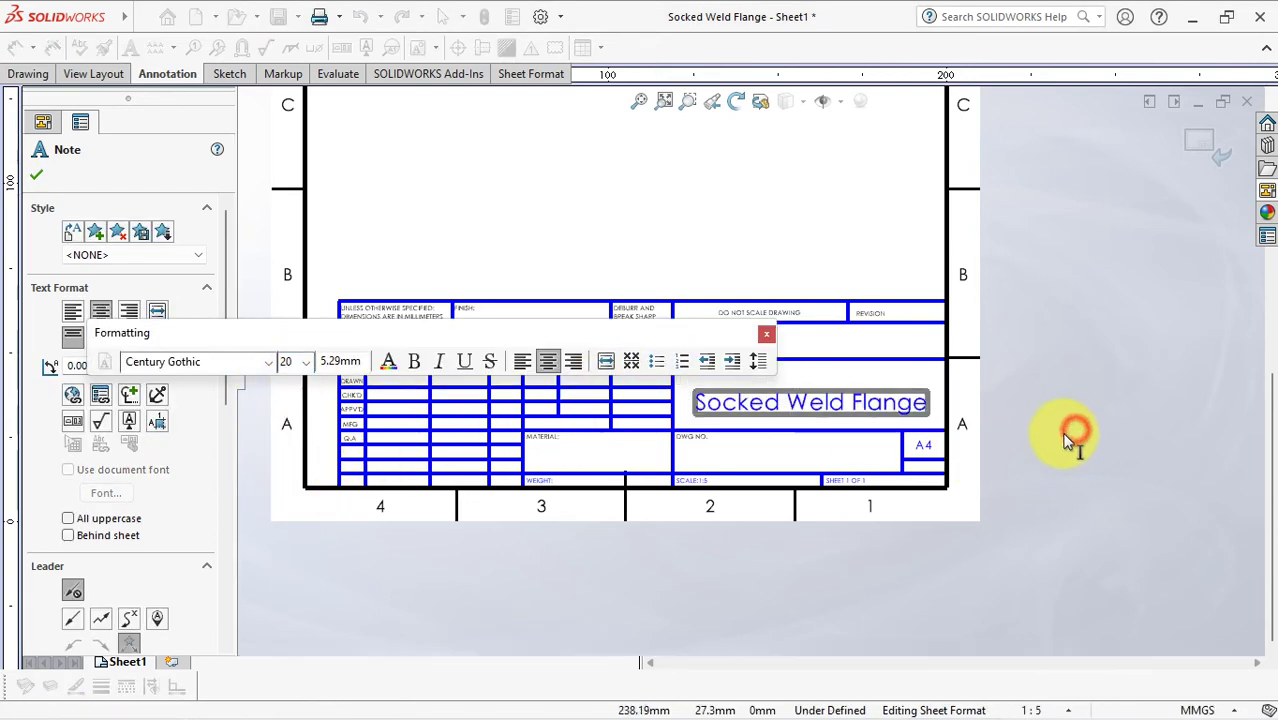
- Change the title block's scale field to read SCALE:1:2
scroll(705, 492, down, 2)
scroll(710, 480, down, 2)
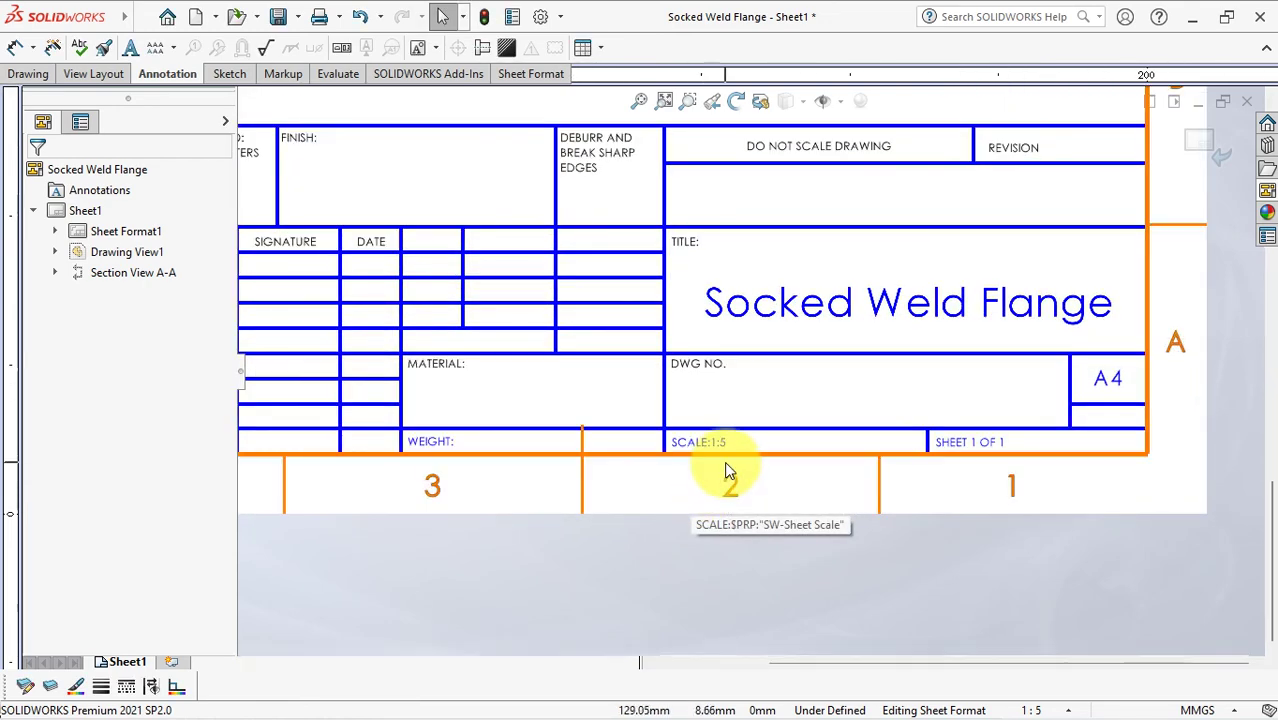
scroll(722, 430, down, 3)
double_click(722, 397)
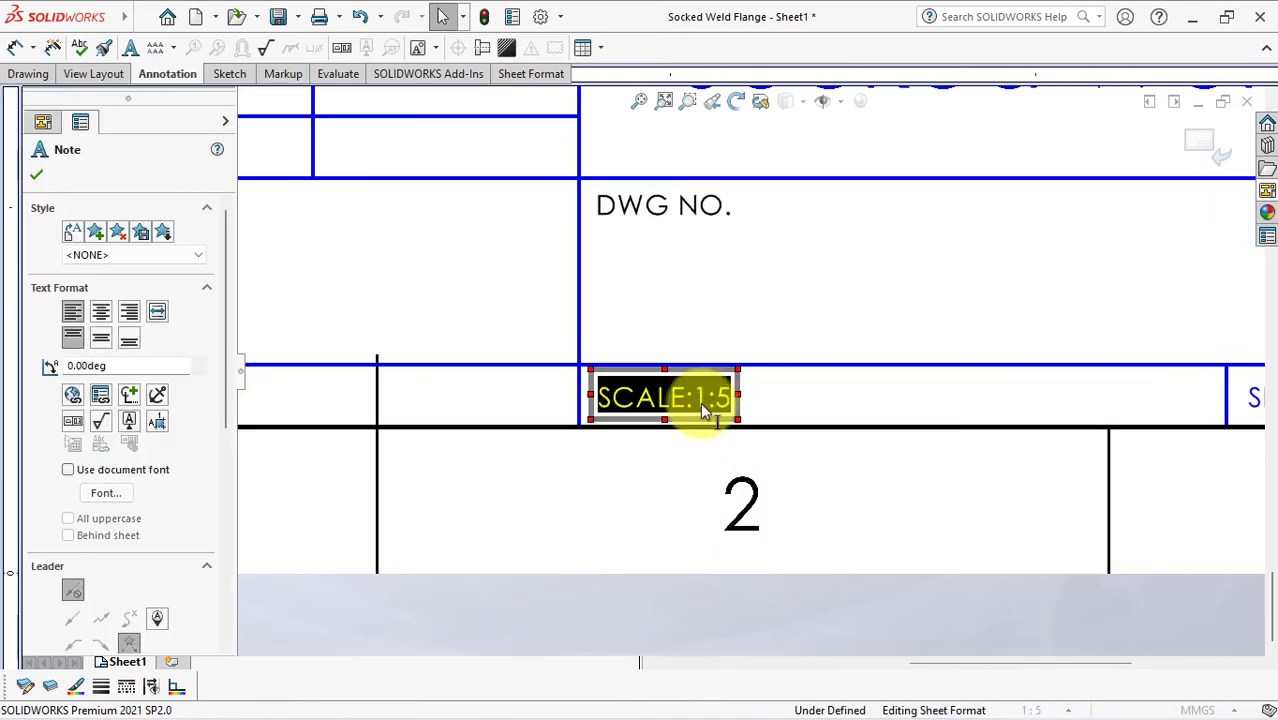
text(1)
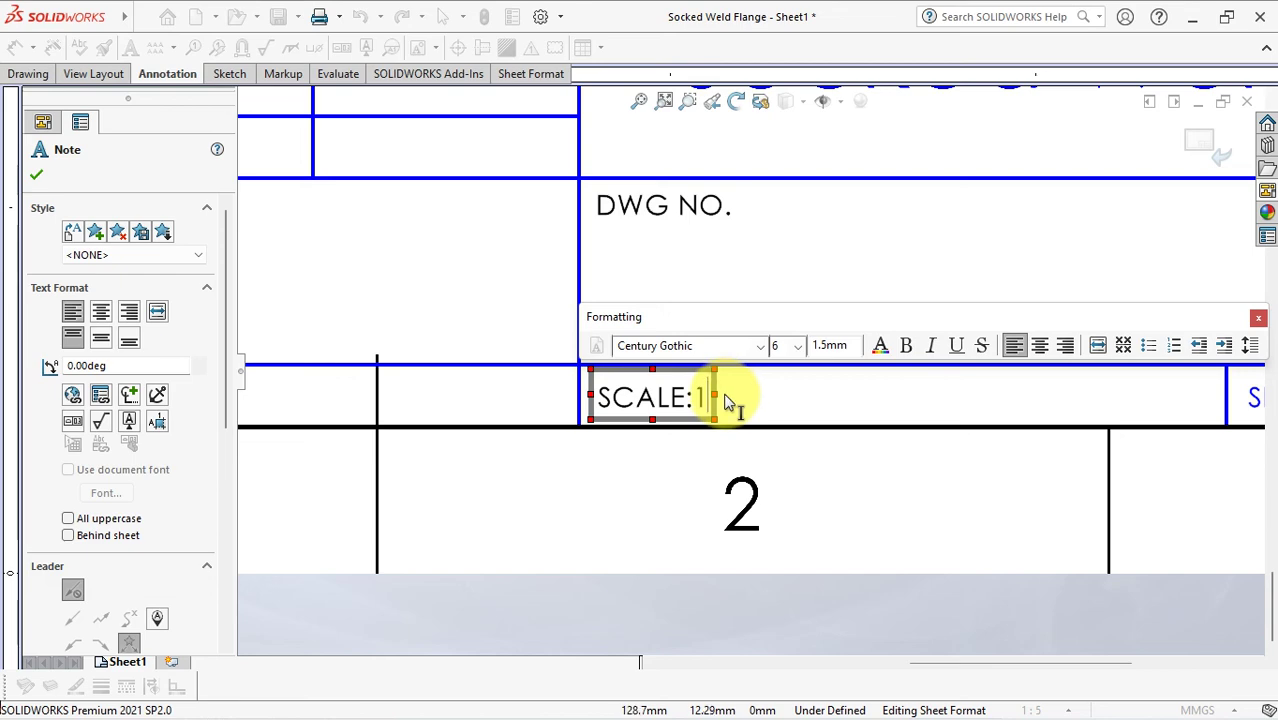
click(819, 497)
scroll(819, 497, up, 2)
scroll(819, 497, up, 2)
scroll(636, 430, up, 1)
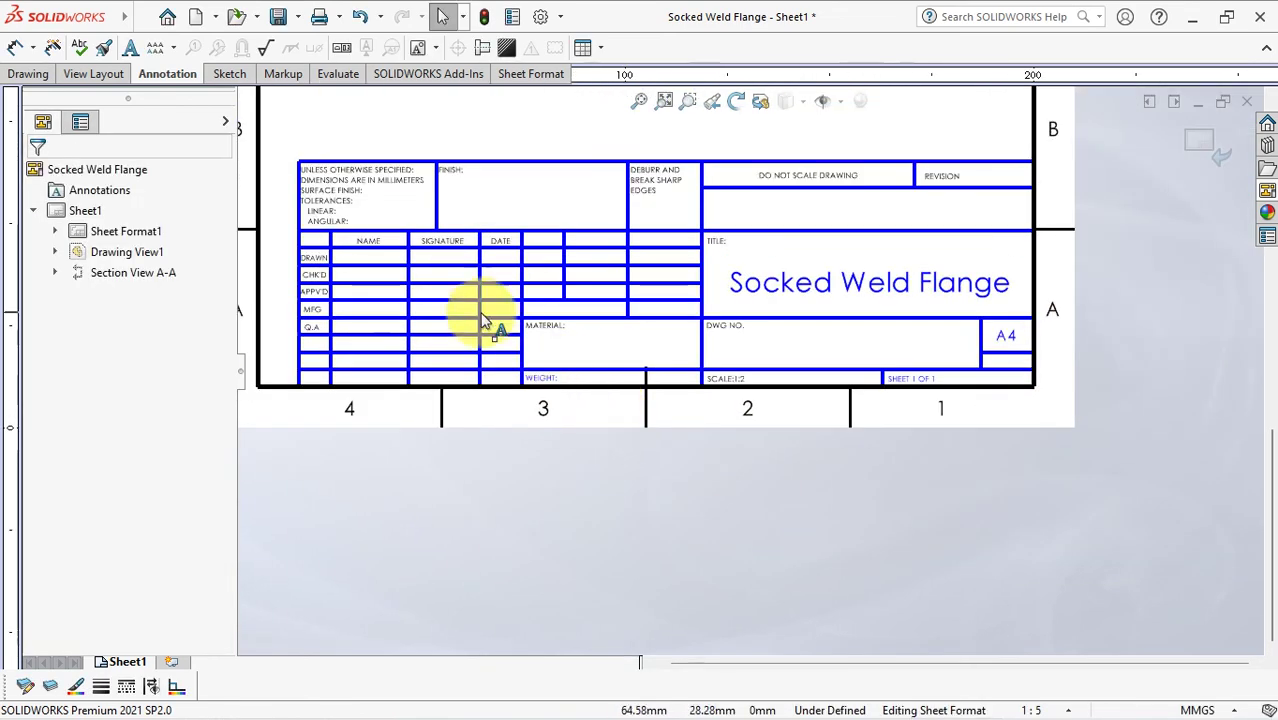
scroll(420, 265, down, 3)
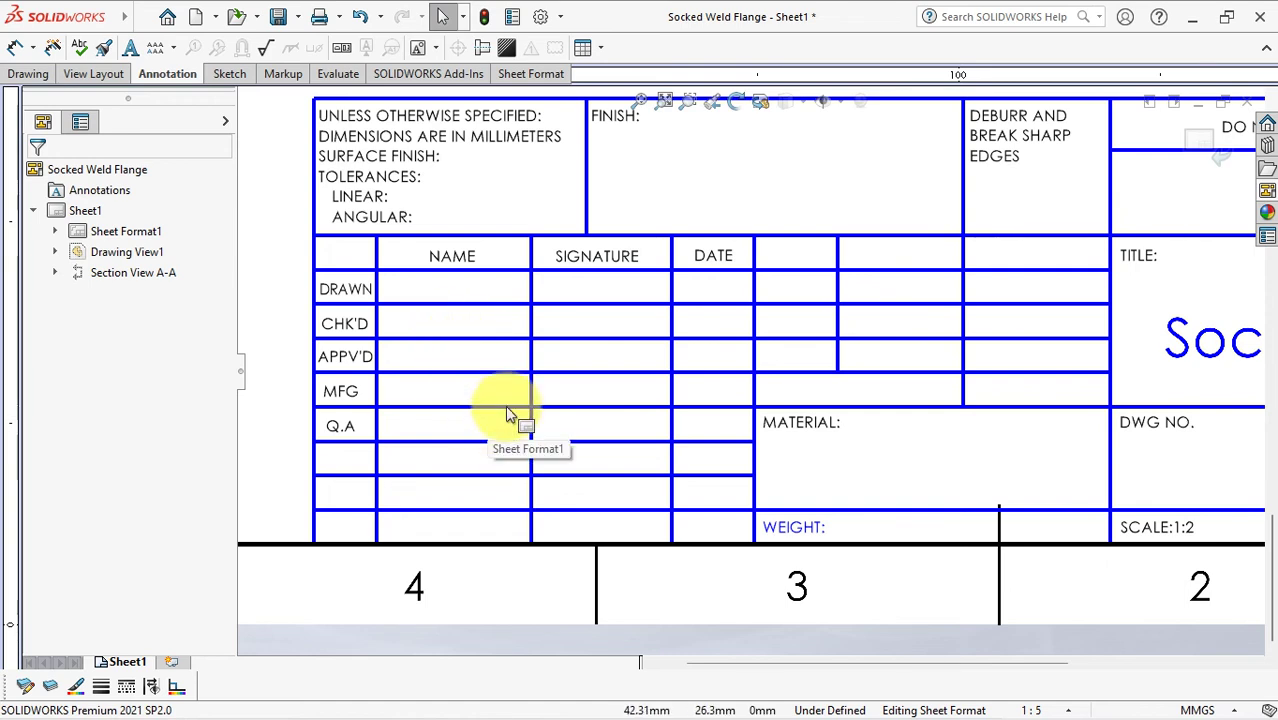
scroll(542, 385, up, 3)
scroll(533, 448, up, 1)
ctrl+middle_drag(690, 428, 562, 620)
- Exit sheet format editing, save the drawing as Socked Weld Flange, and close it
click(1200, 145)
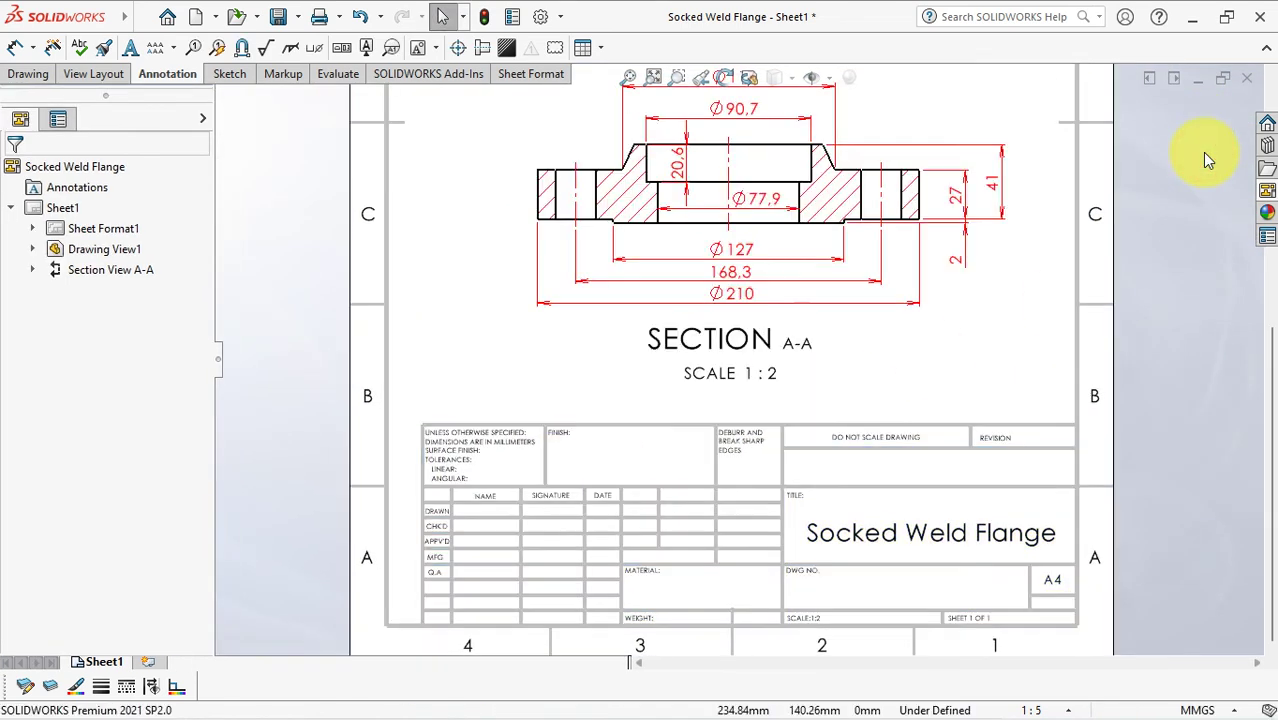
scroll(1144, 270, up, 2)
scroll(1093, 408, up, 1)
scroll(1093, 408, up, 1)
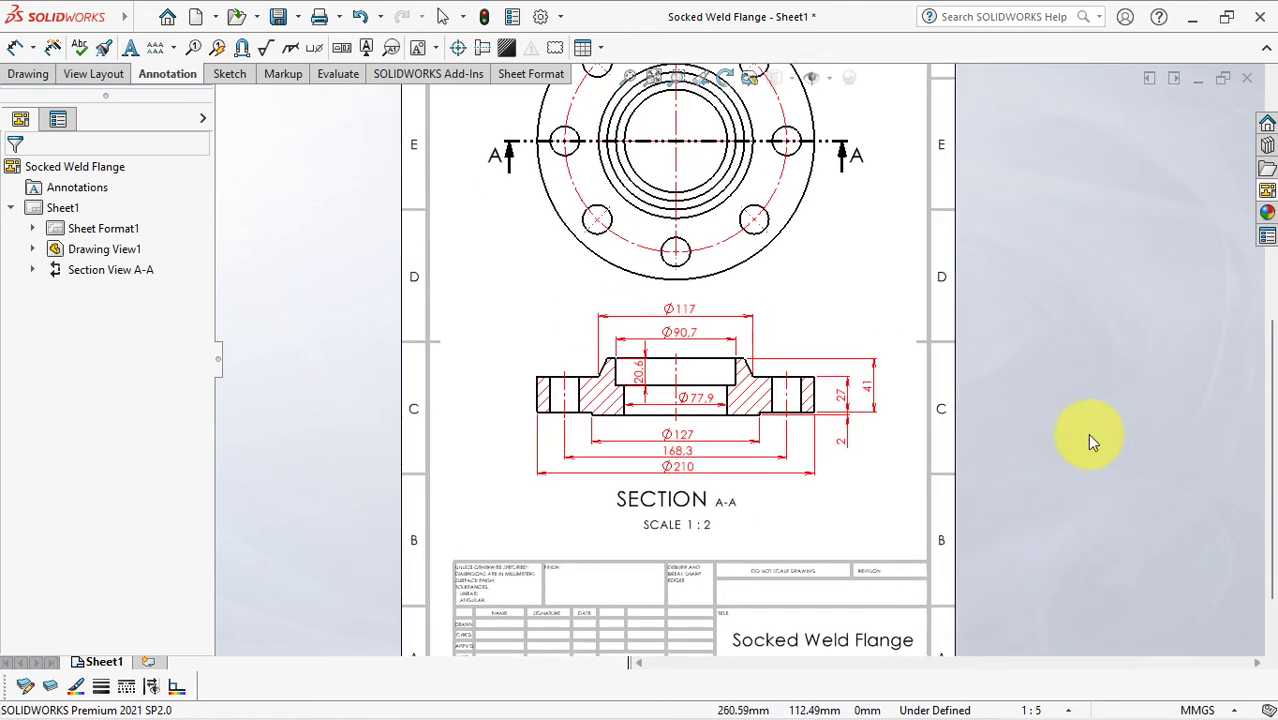
scroll(1081, 420, up, 2)
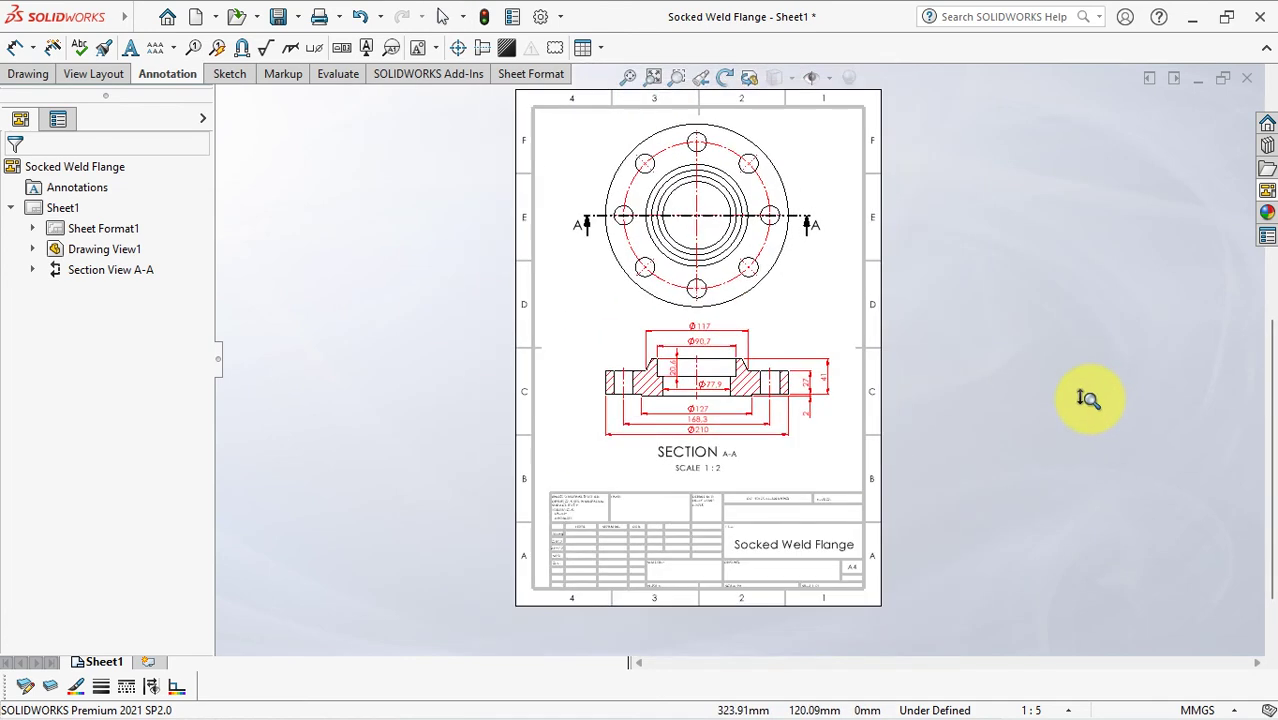
click(280, 18)
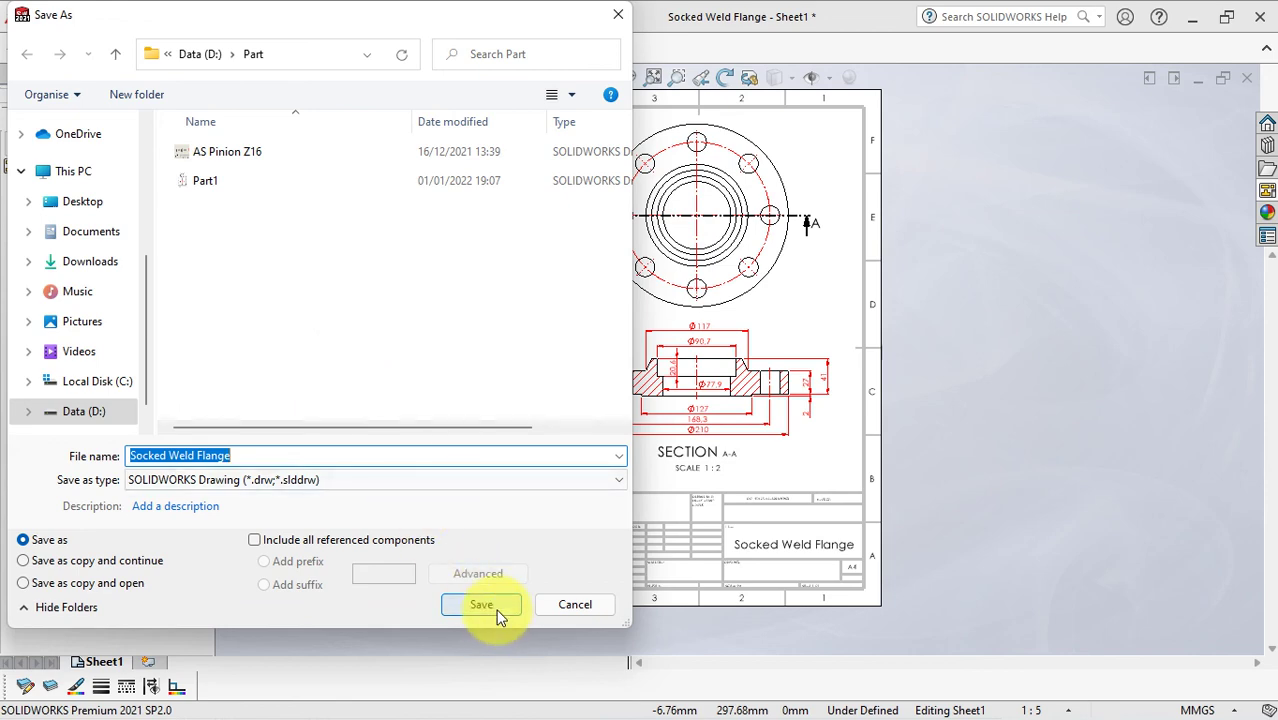
click(496, 609)
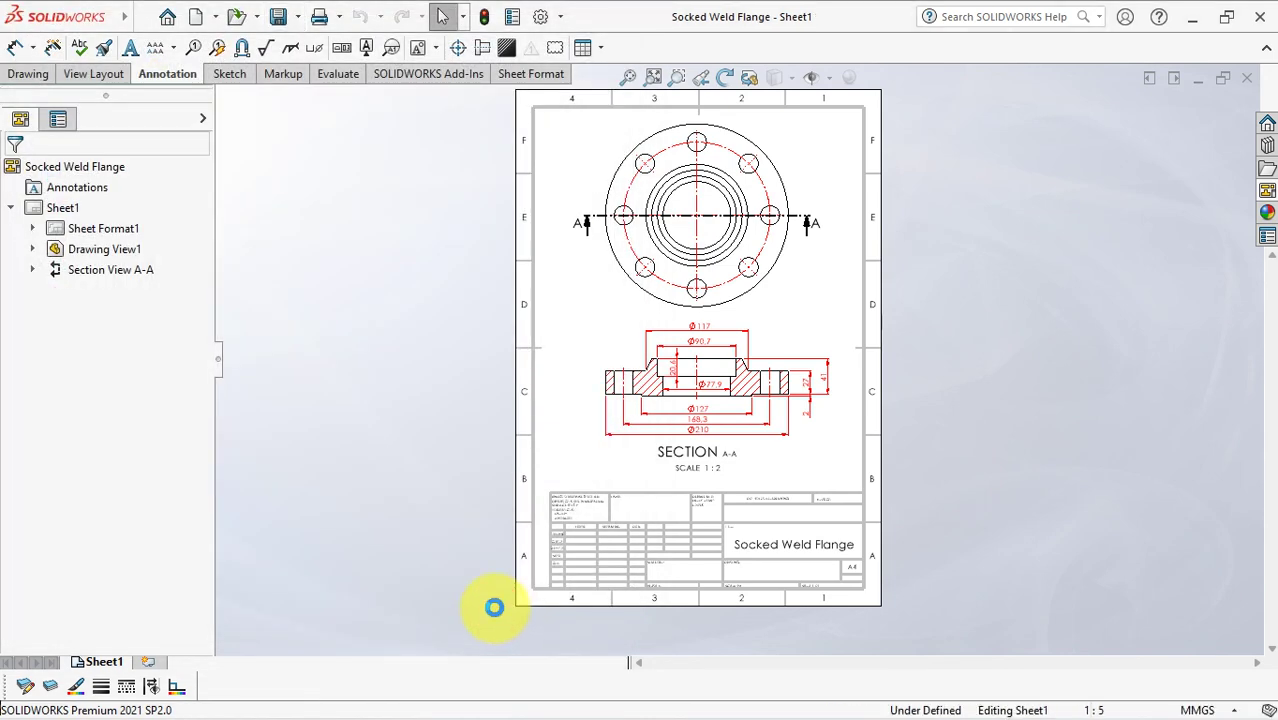
click(1250, 79)
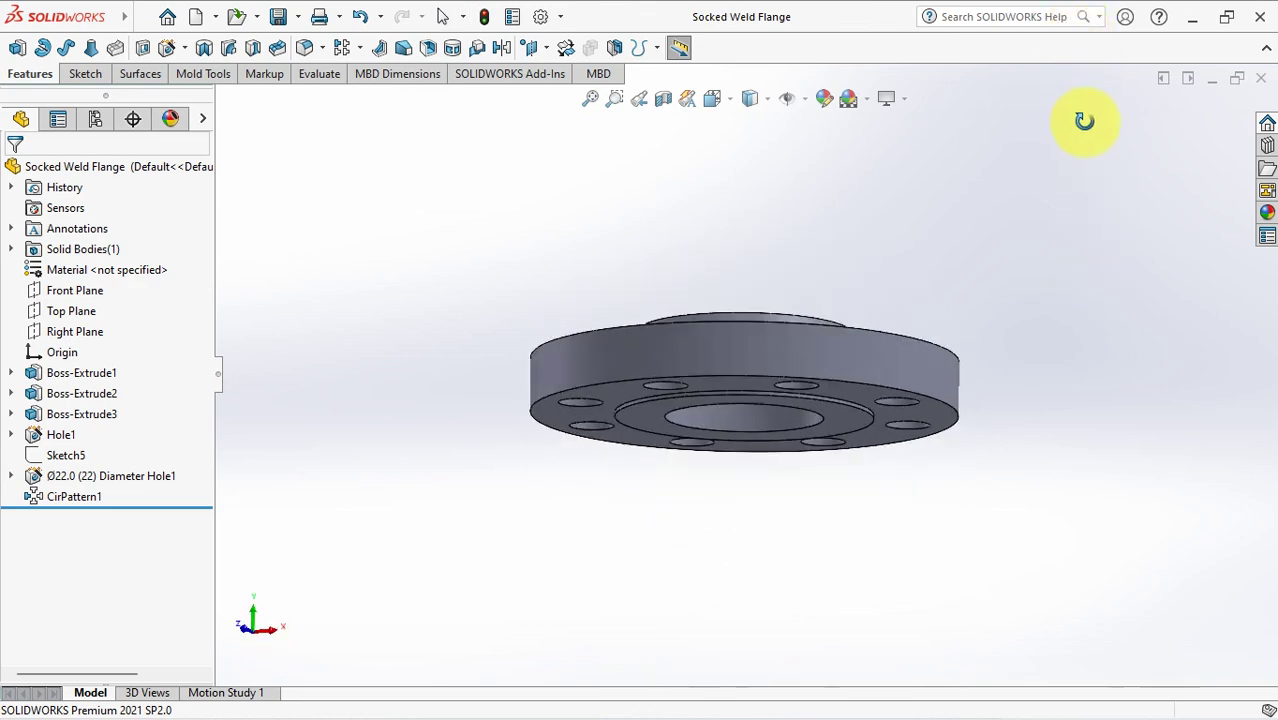